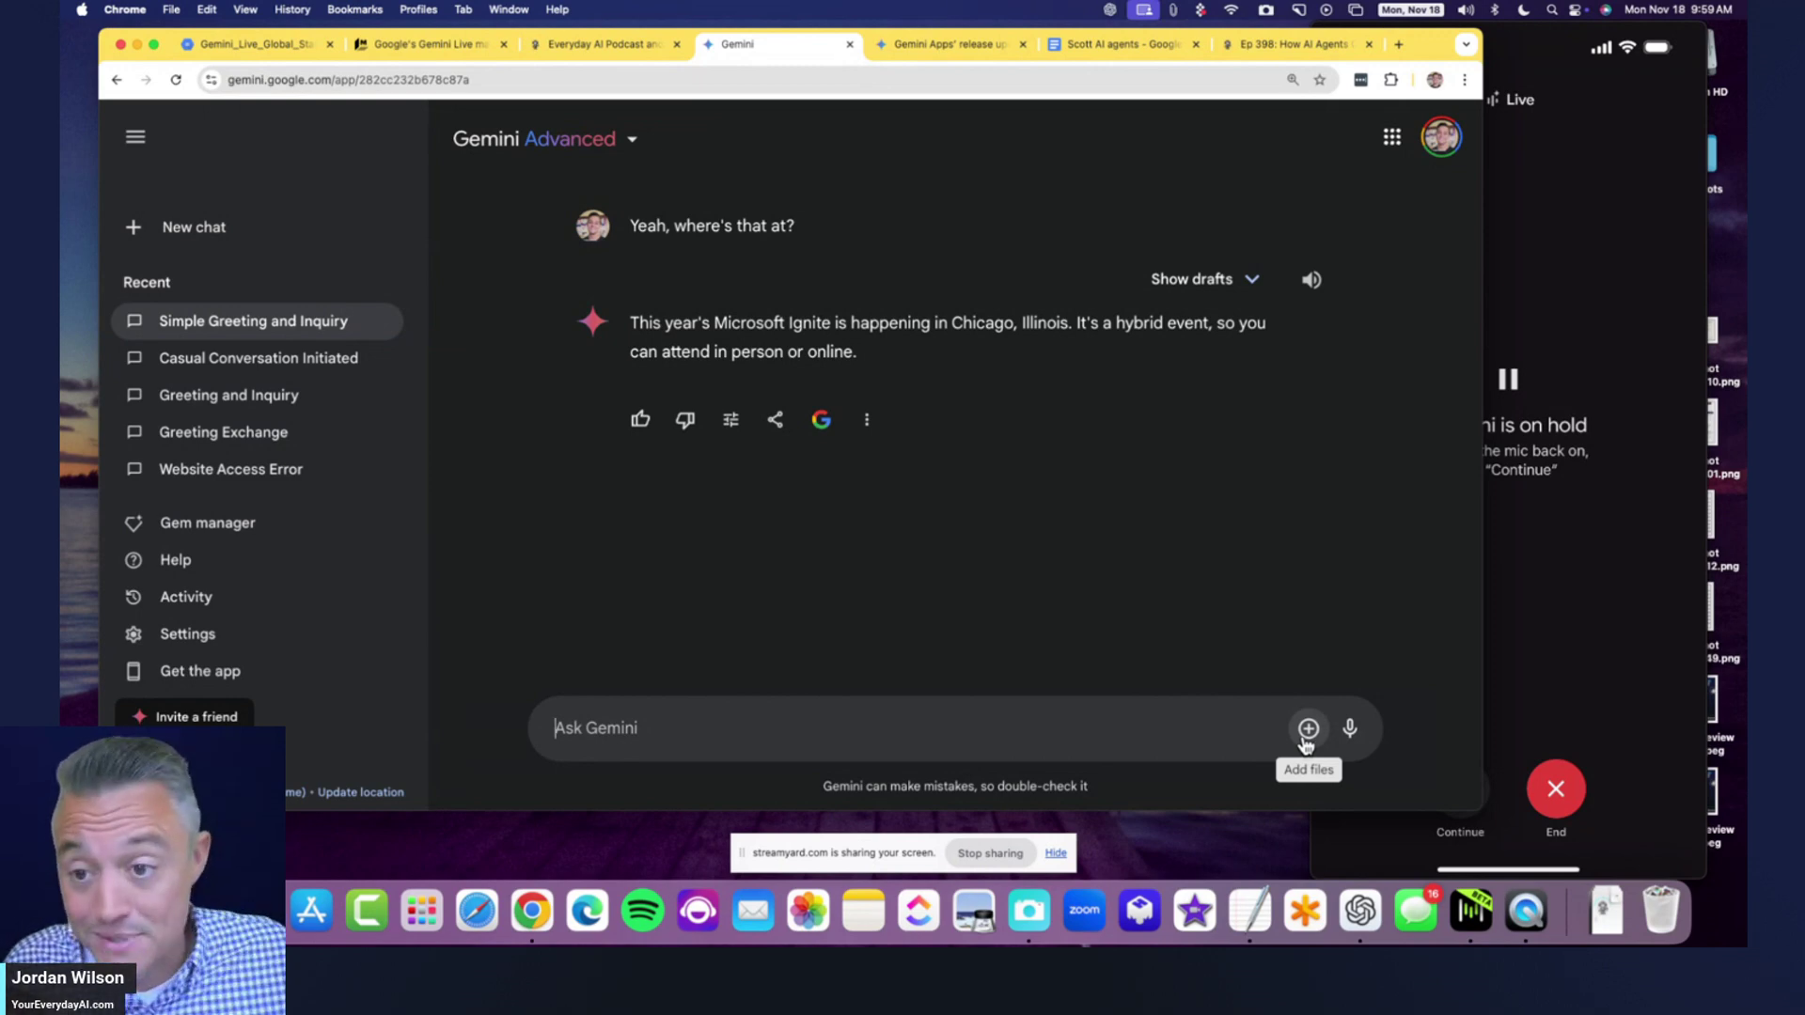
# - Skim the "Scott AI agents" document from its first page through to the last page
pyautogui.click(1121, 43)
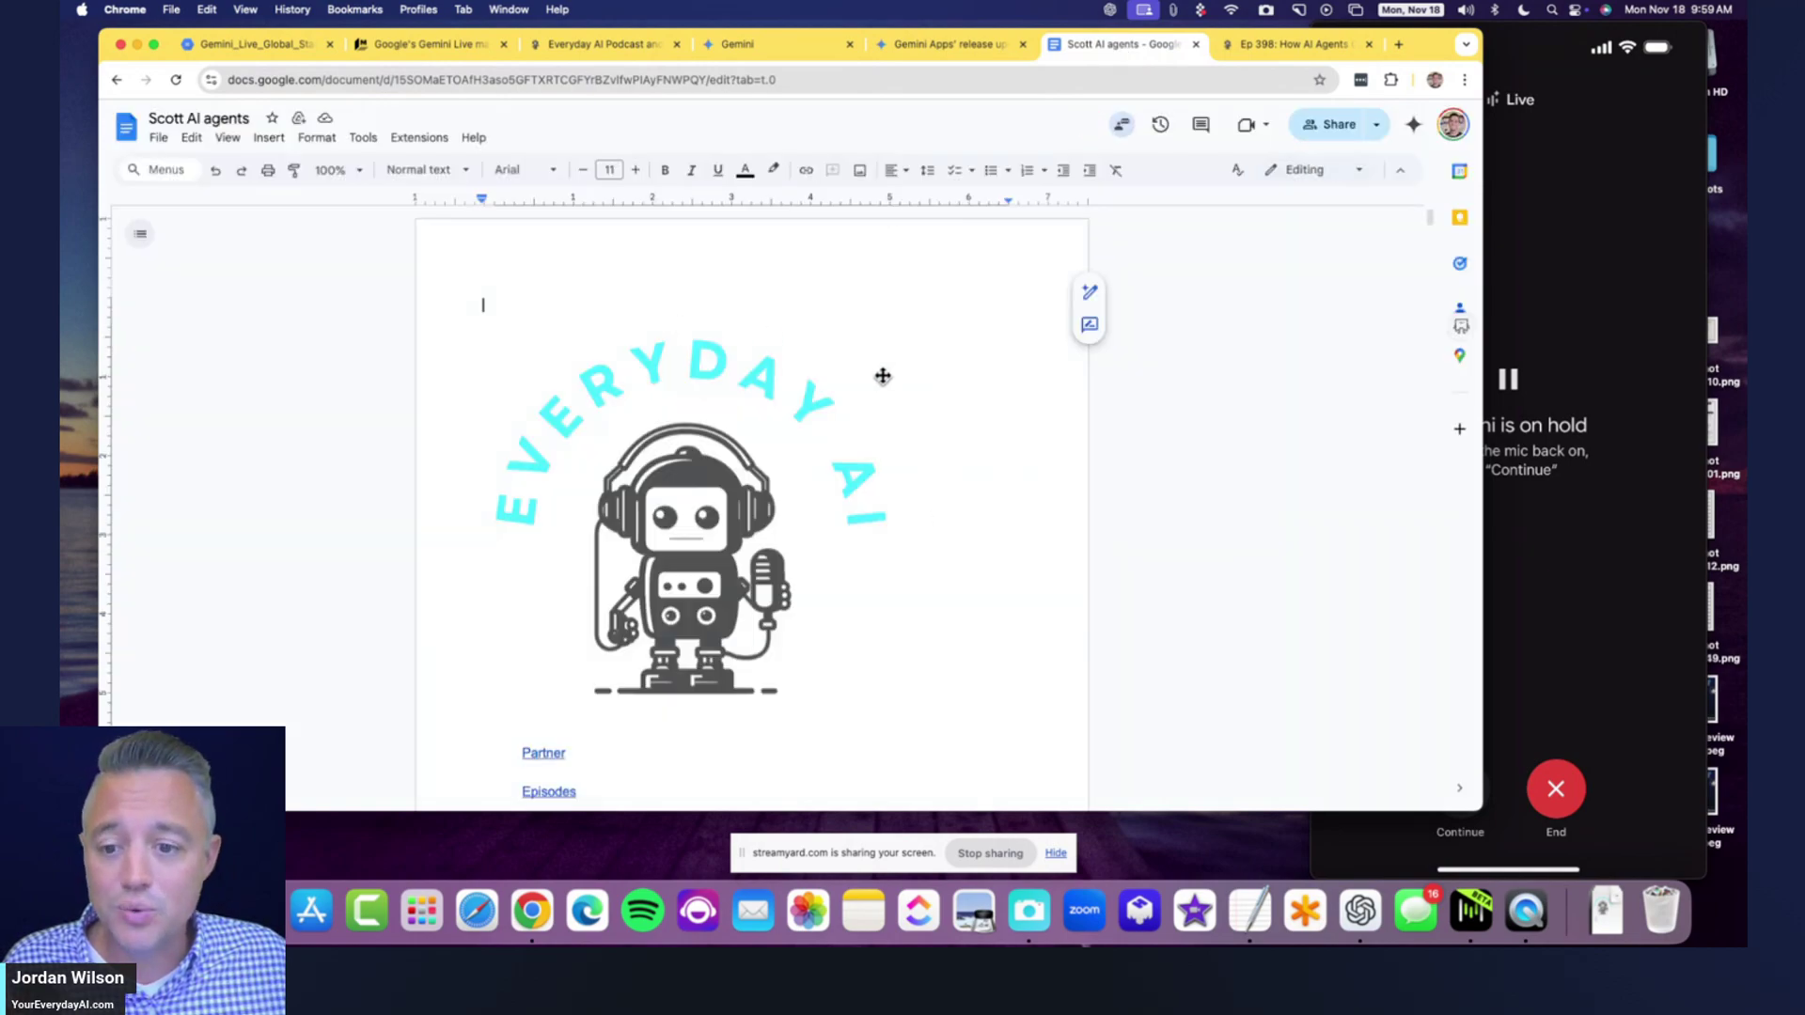
pyautogui.scroll(-15, 878, 375)
pyautogui.scroll(-20, 884, 377)
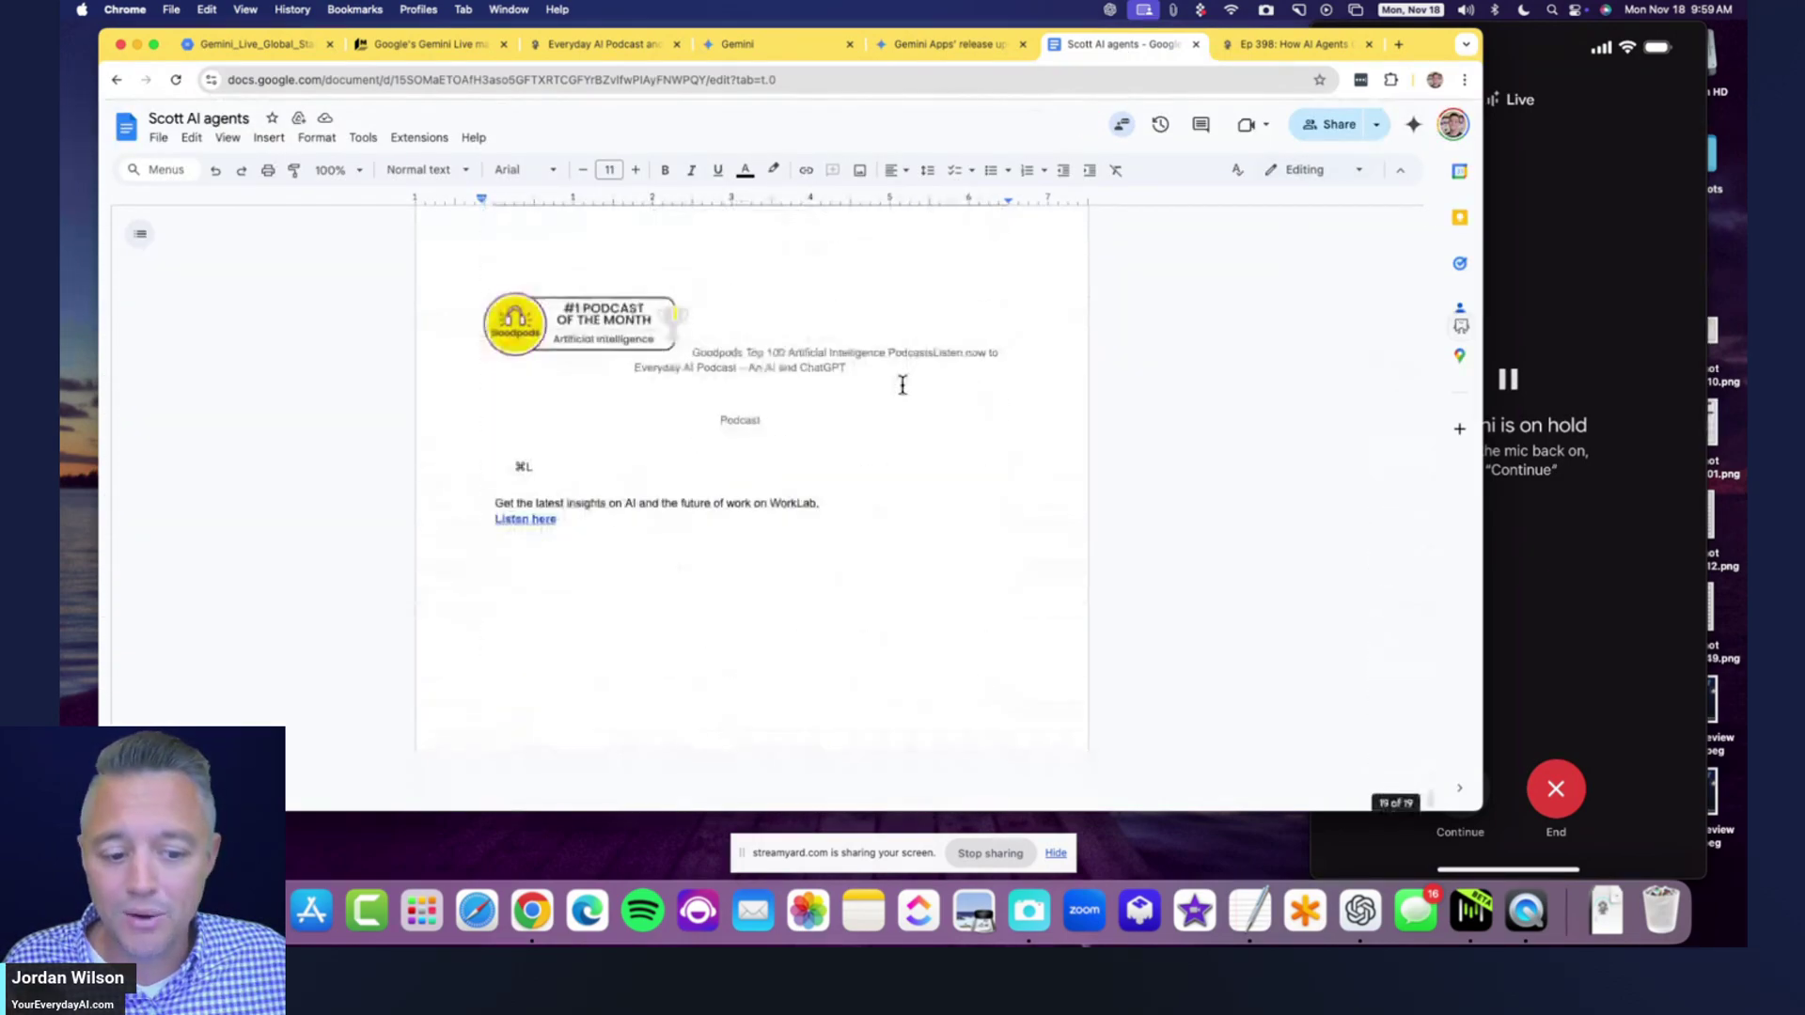
# - Skim the Ep 398 web page on AI agents down to its podcast transcript and return to its beginning
pyautogui.click(1280, 41)
pyautogui.scroll(-3, 889, 313)
pyautogui.scroll(-20, 893, 315)
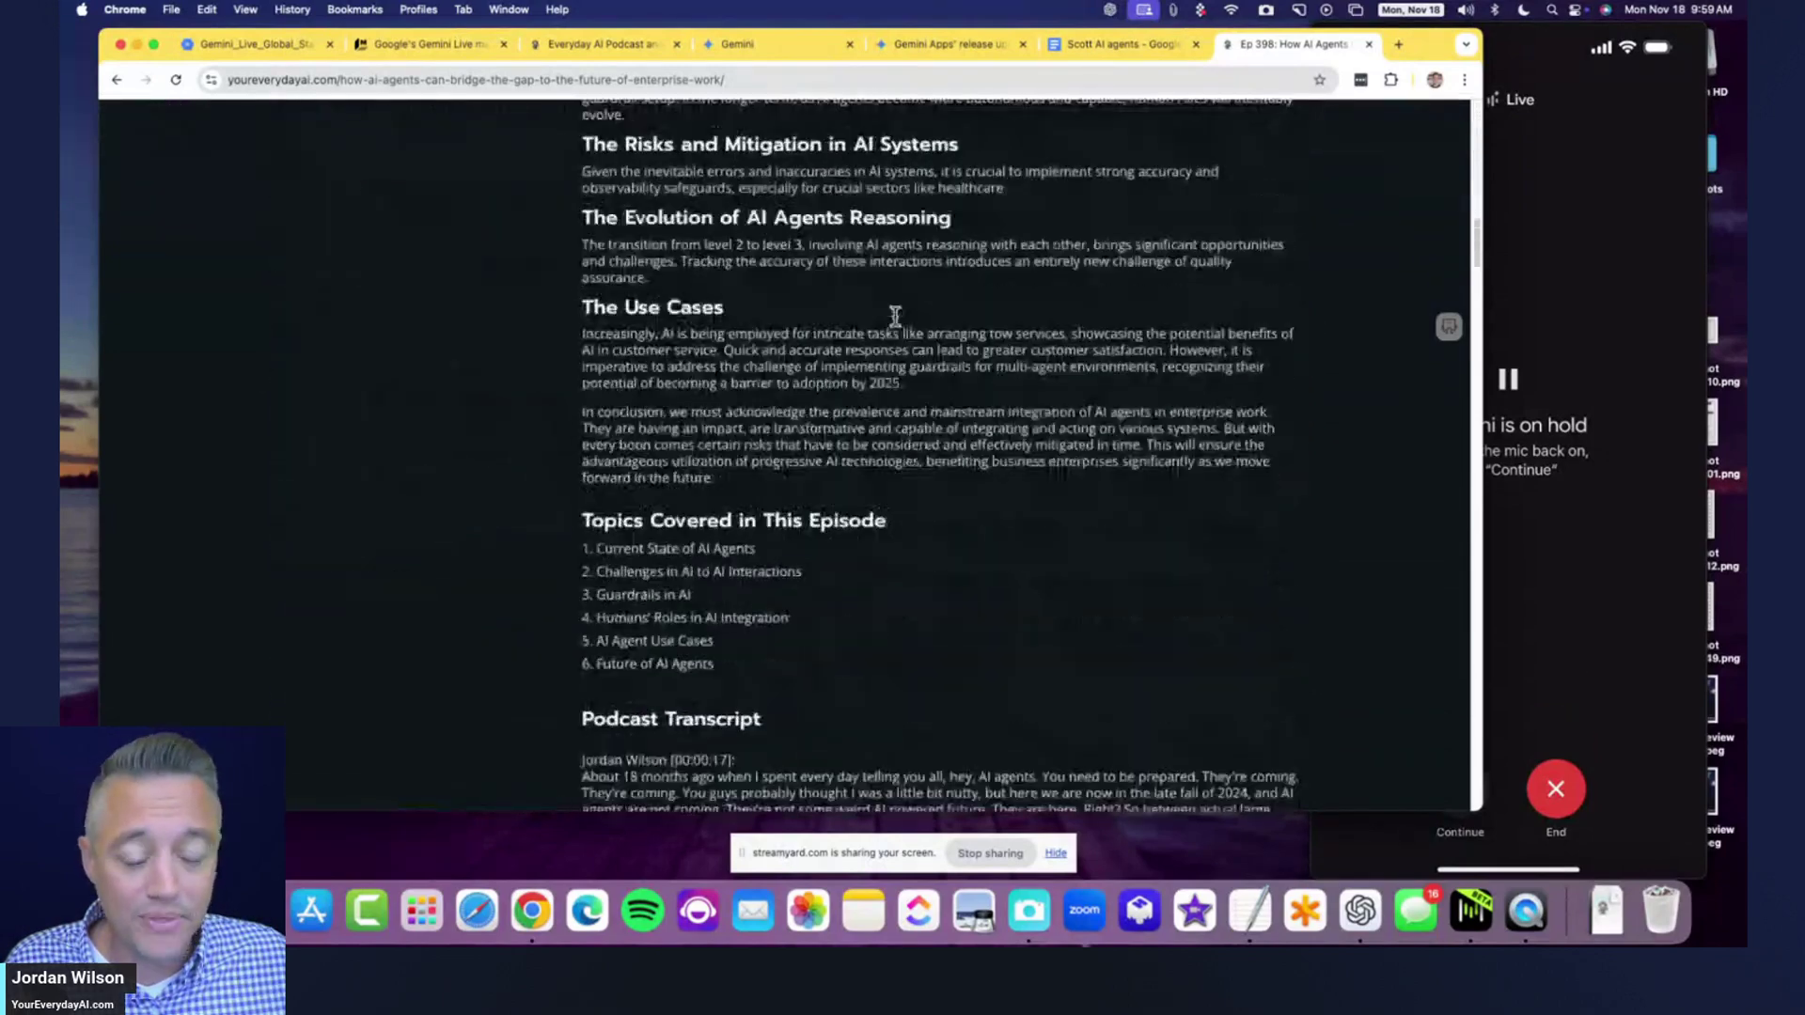
pyautogui.scroll(20, 897, 325)
pyautogui.scroll(10, 899, 326)
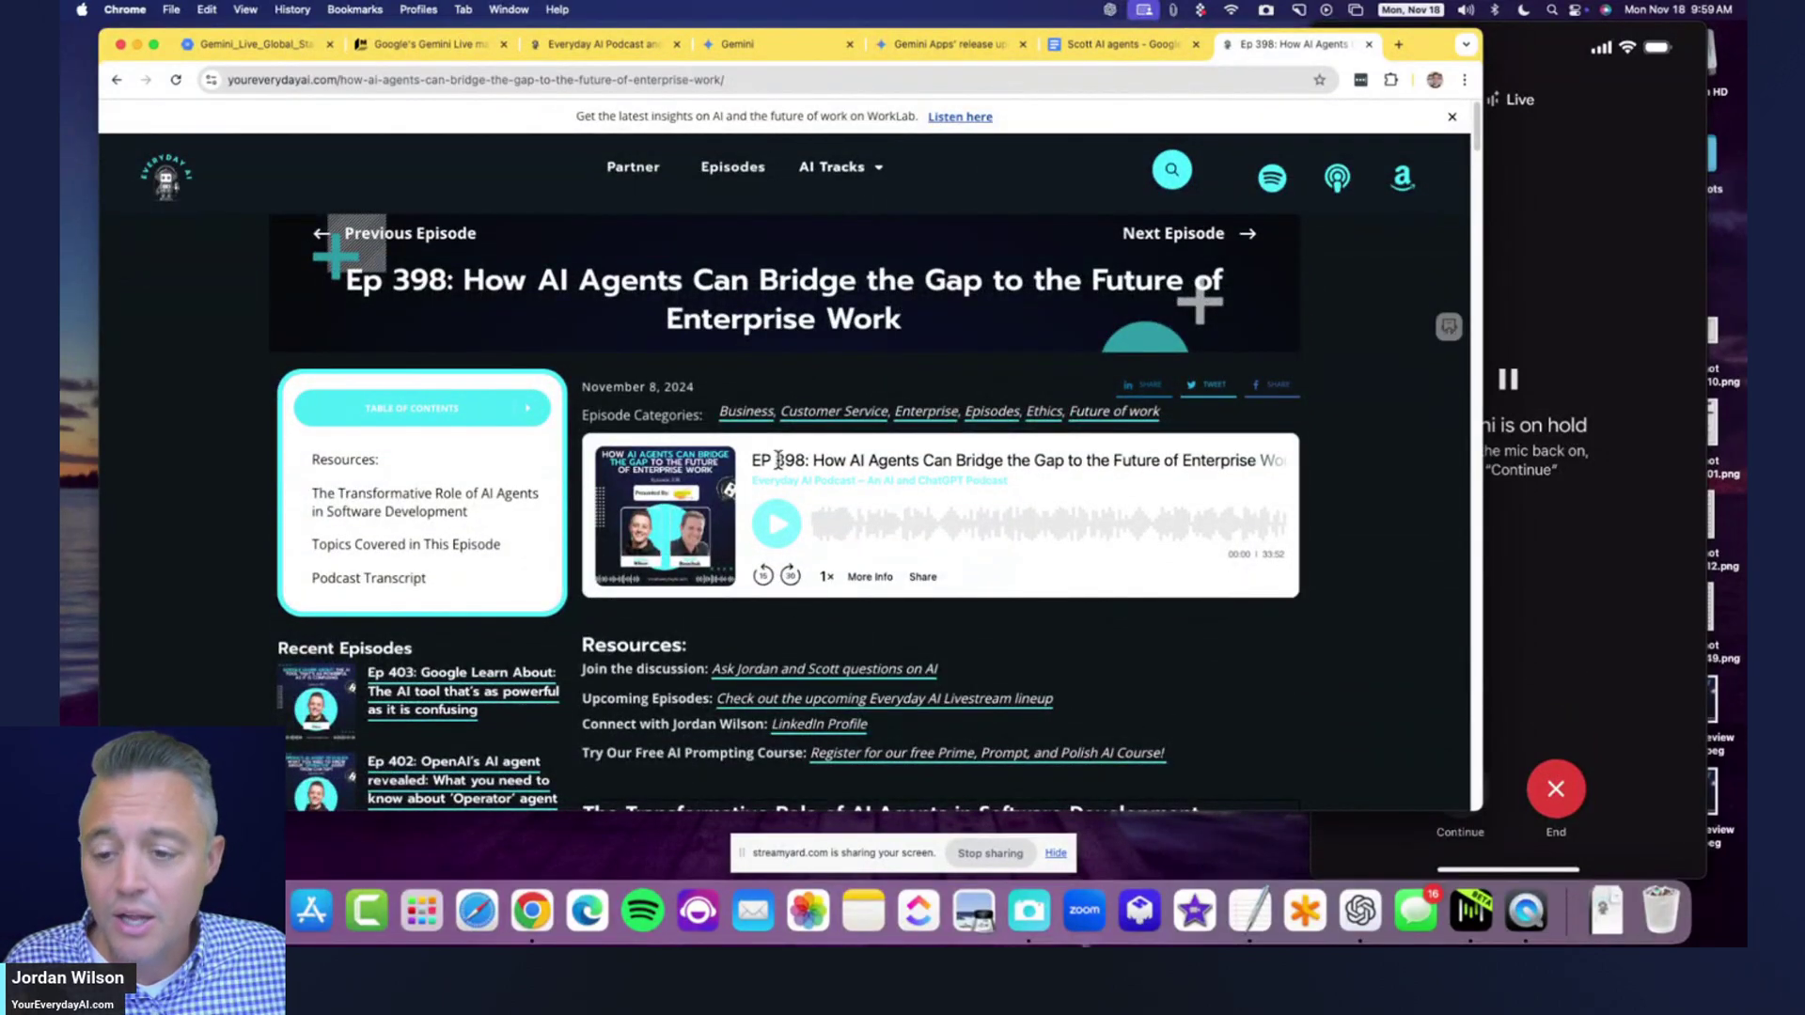
# - Attach "Scott AI agents (1).pdf" from the Downloads folder to the open Gemini chat about Microsoft Ignite
pyautogui.click(966, 44)
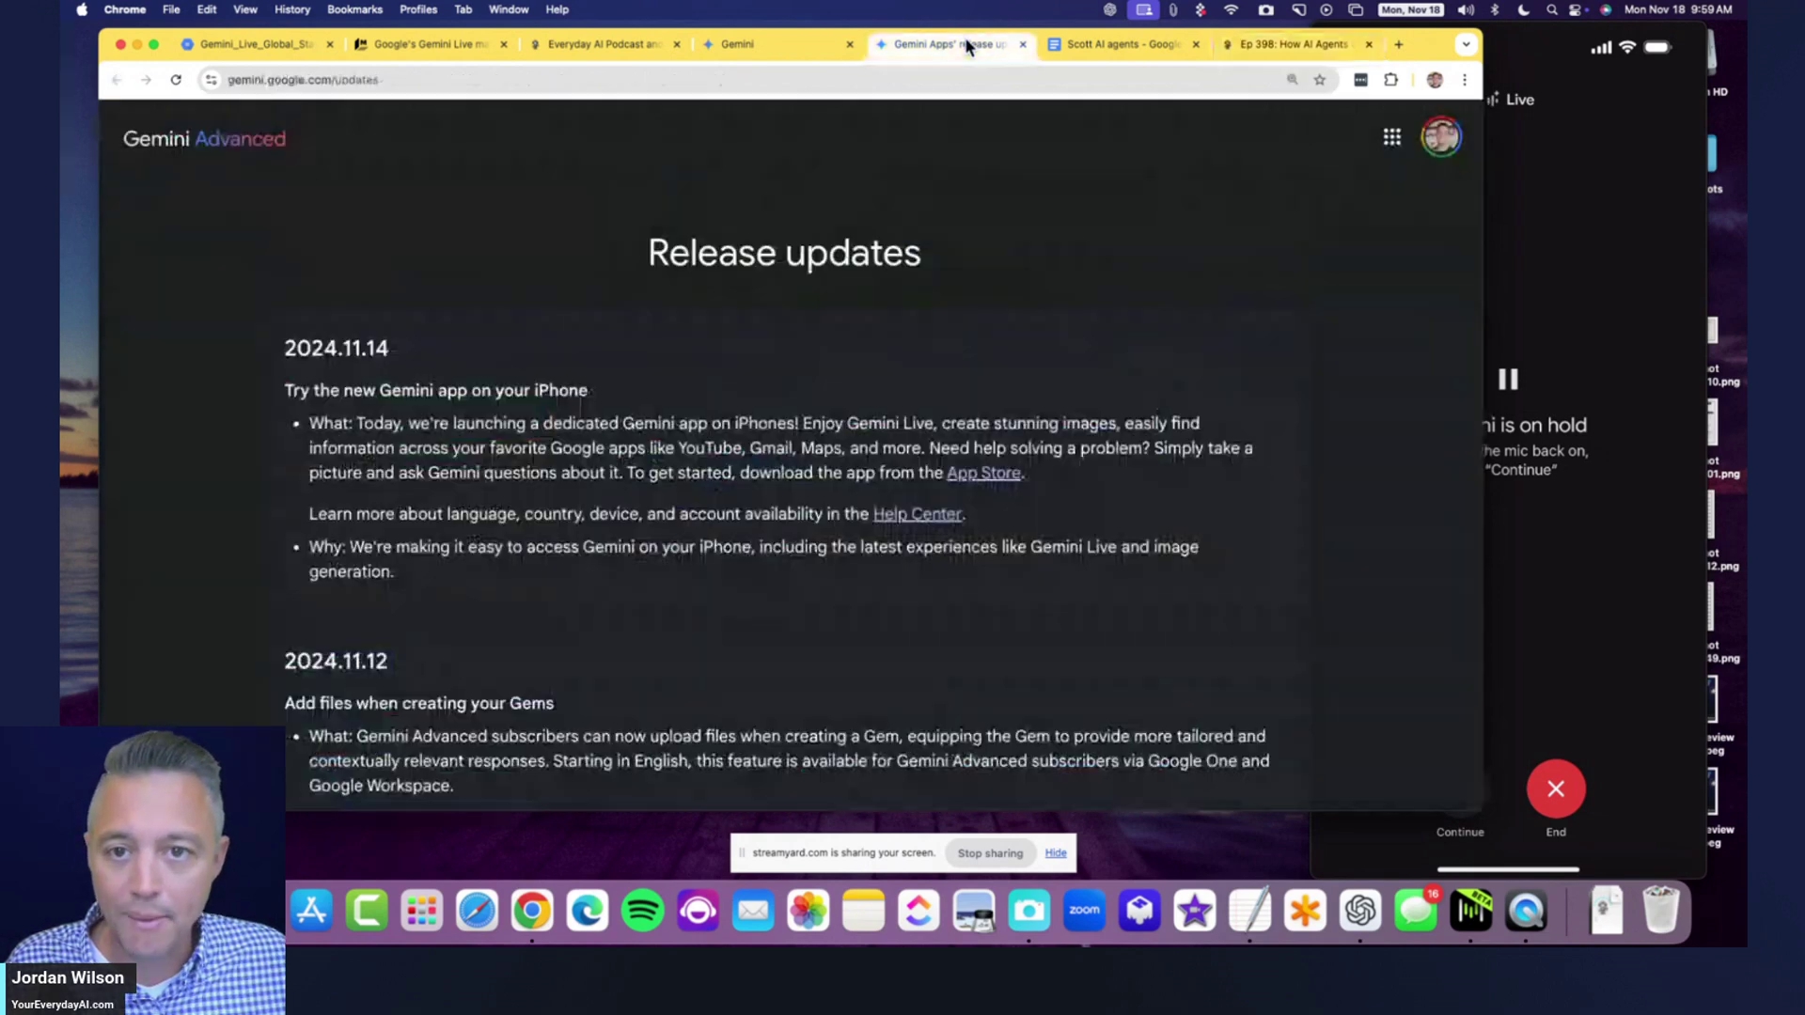
pyautogui.click(754, 44)
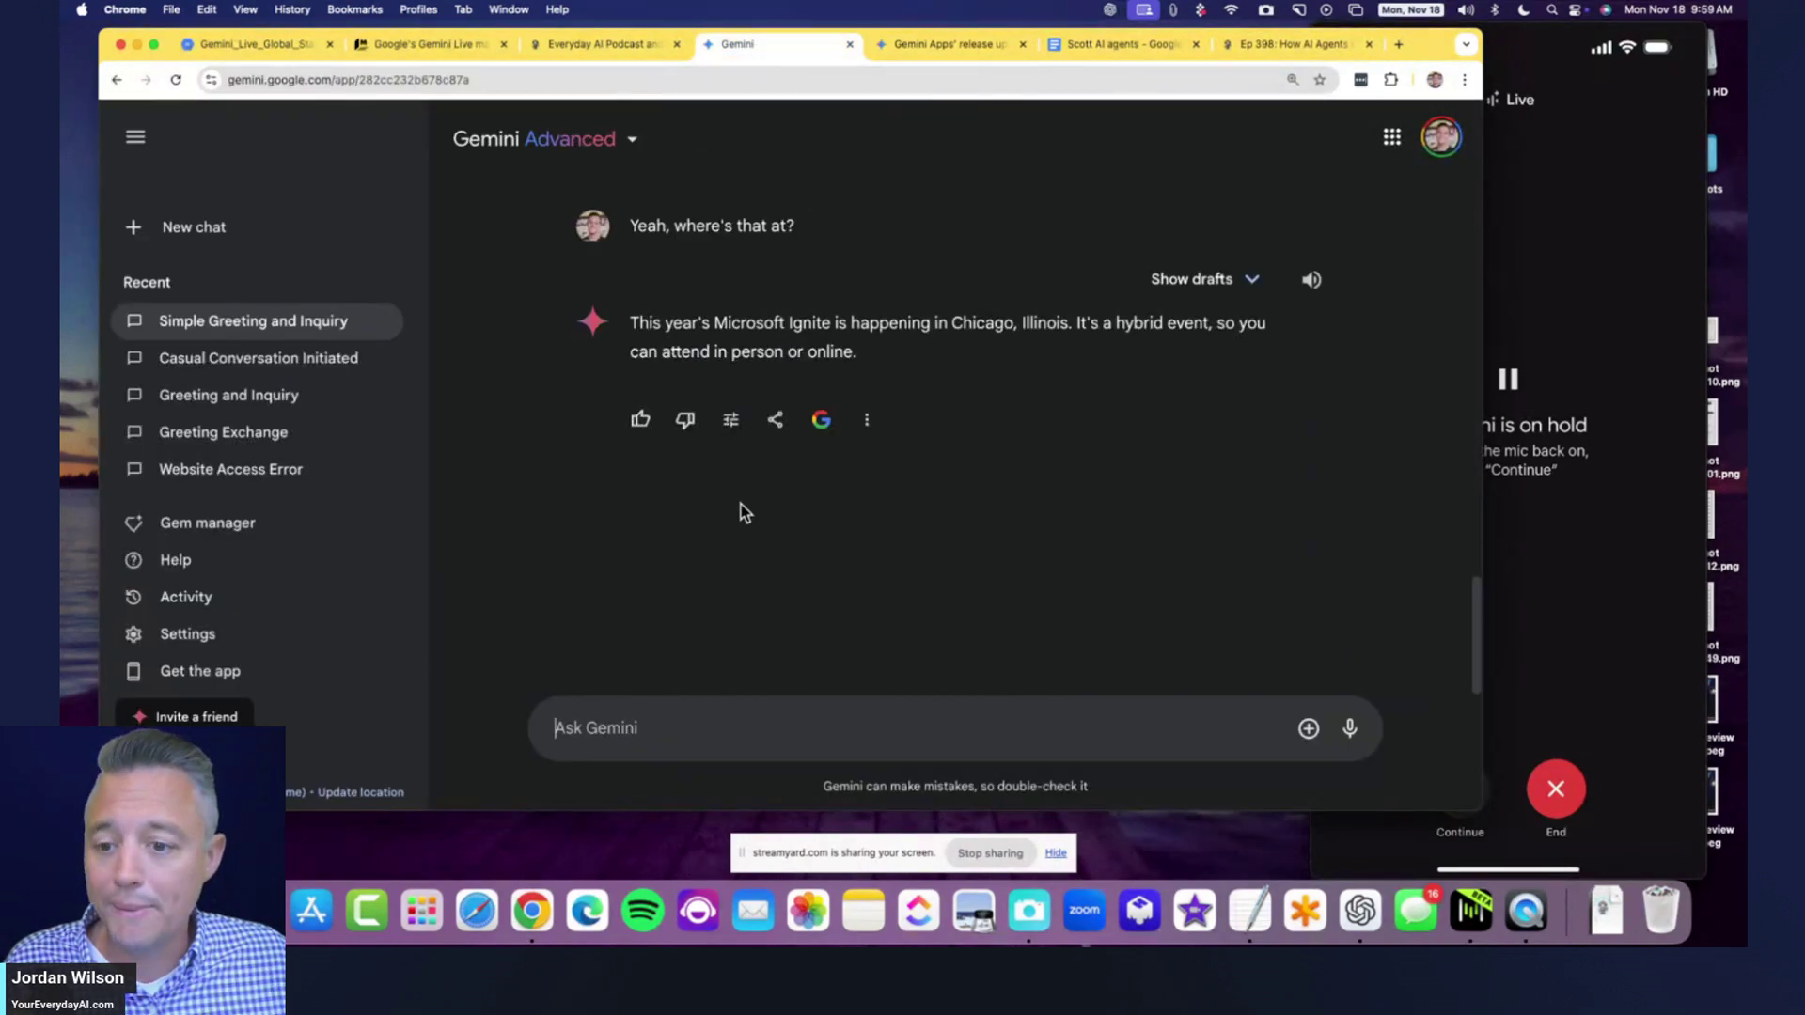
pyautogui.click(1251, 730)
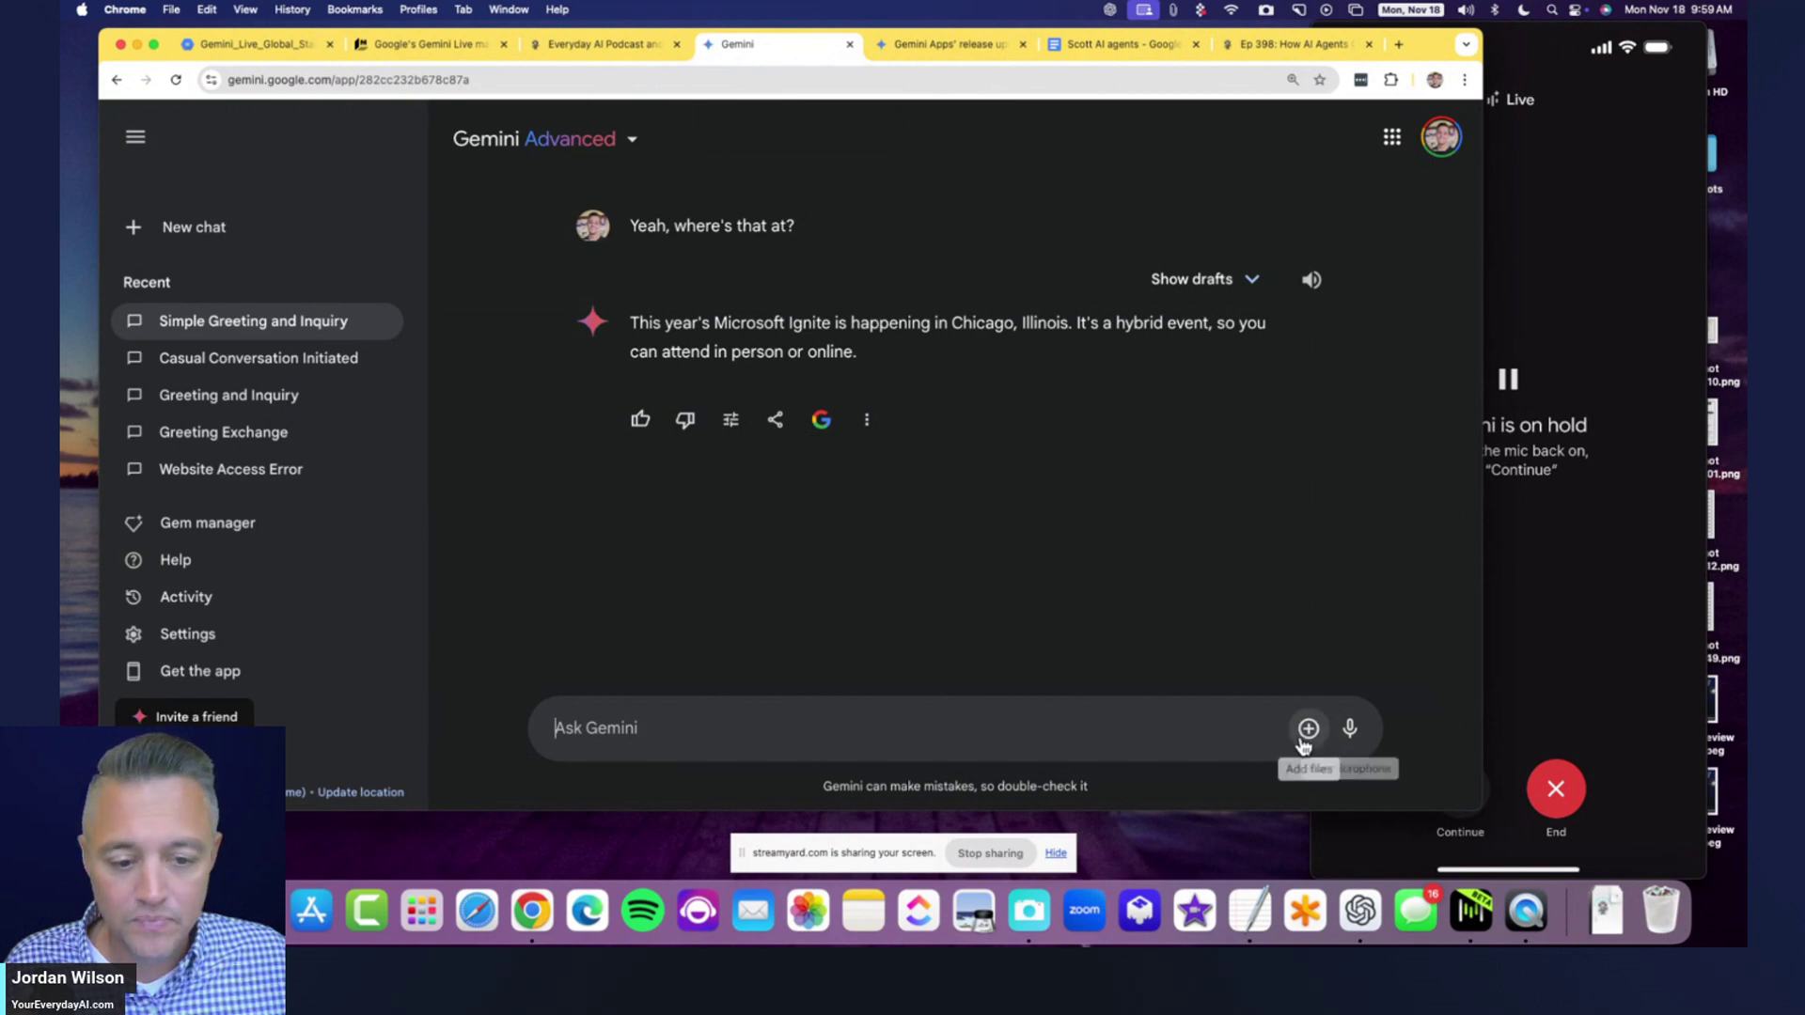
pyautogui.click(1307, 732)
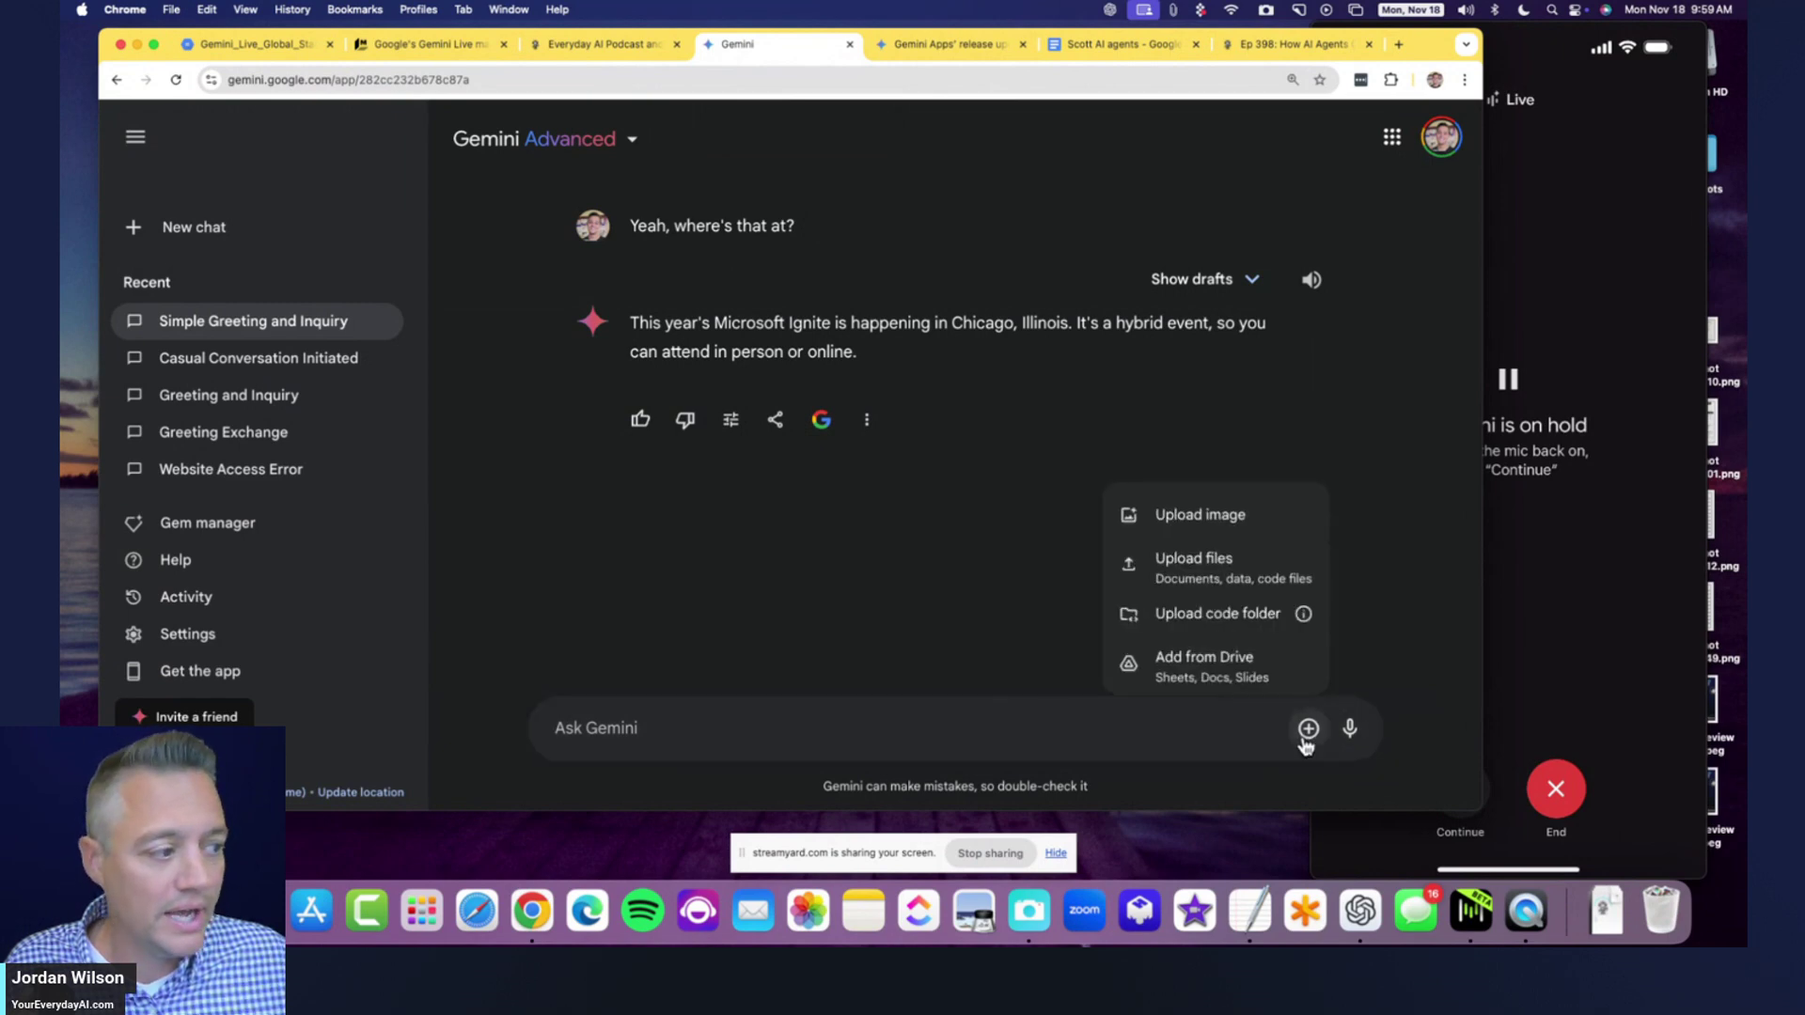
pyautogui.click(1232, 564)
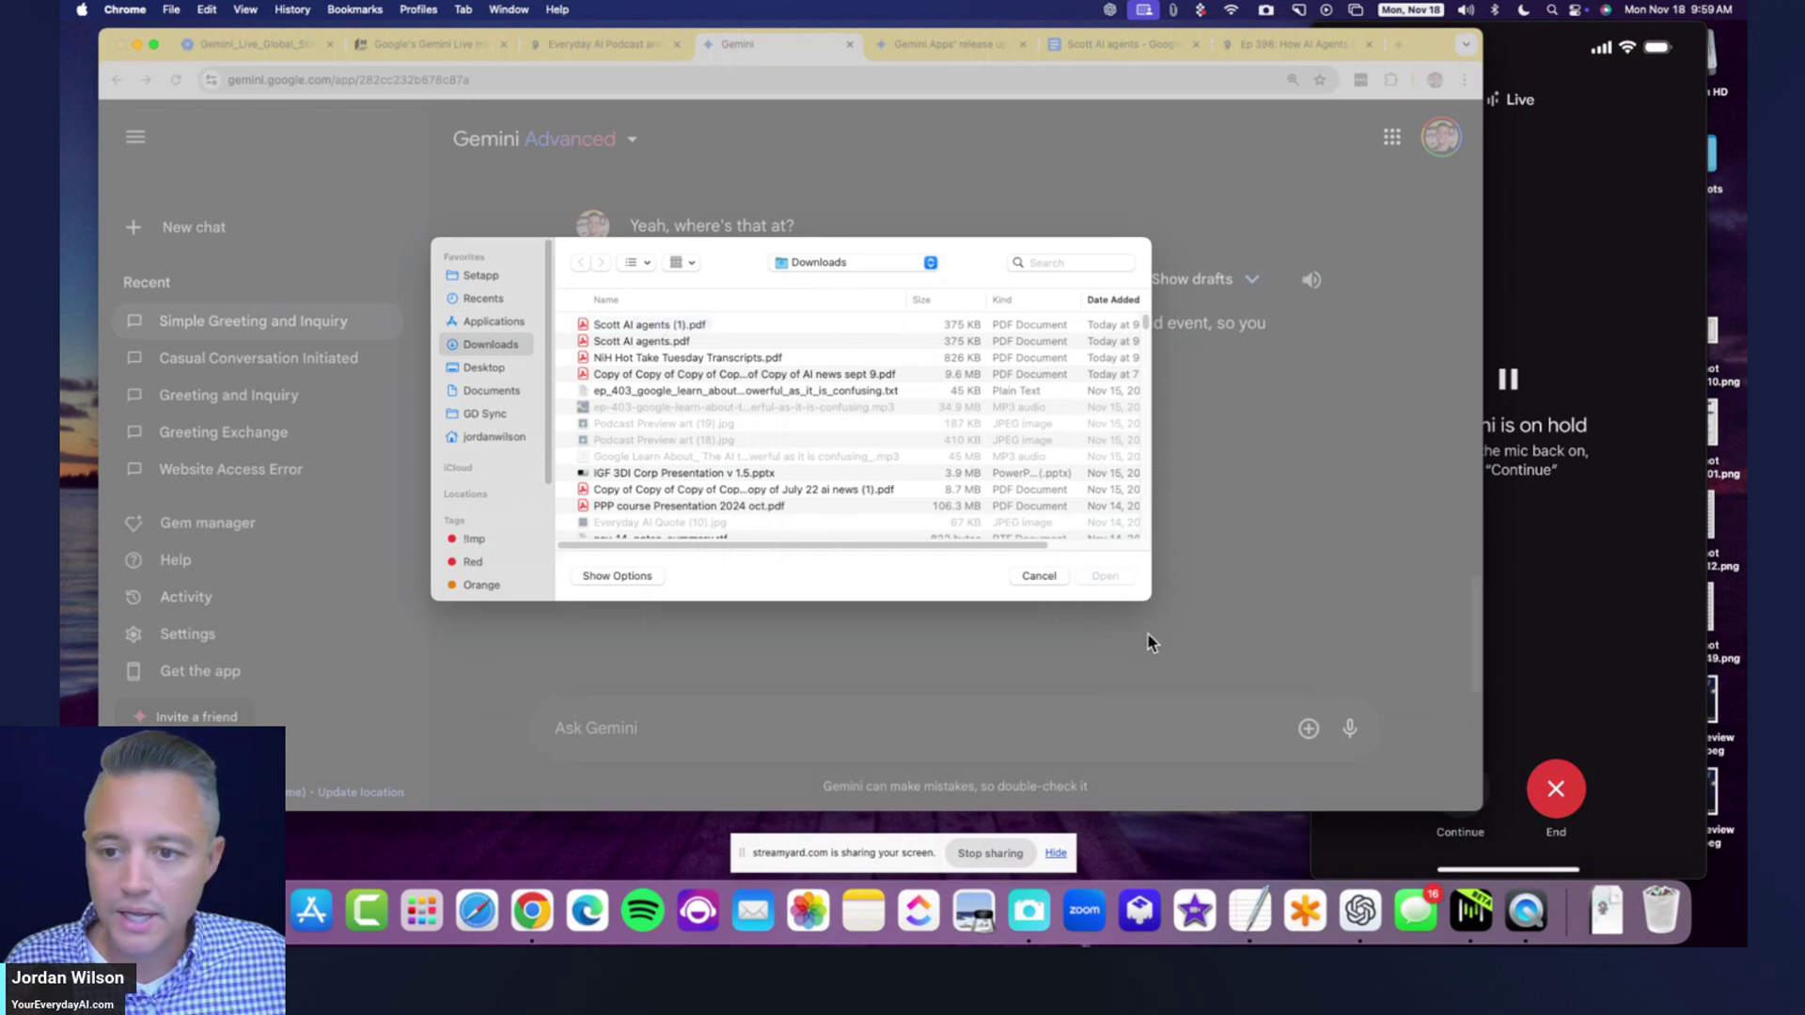
pyautogui.click(700, 325)
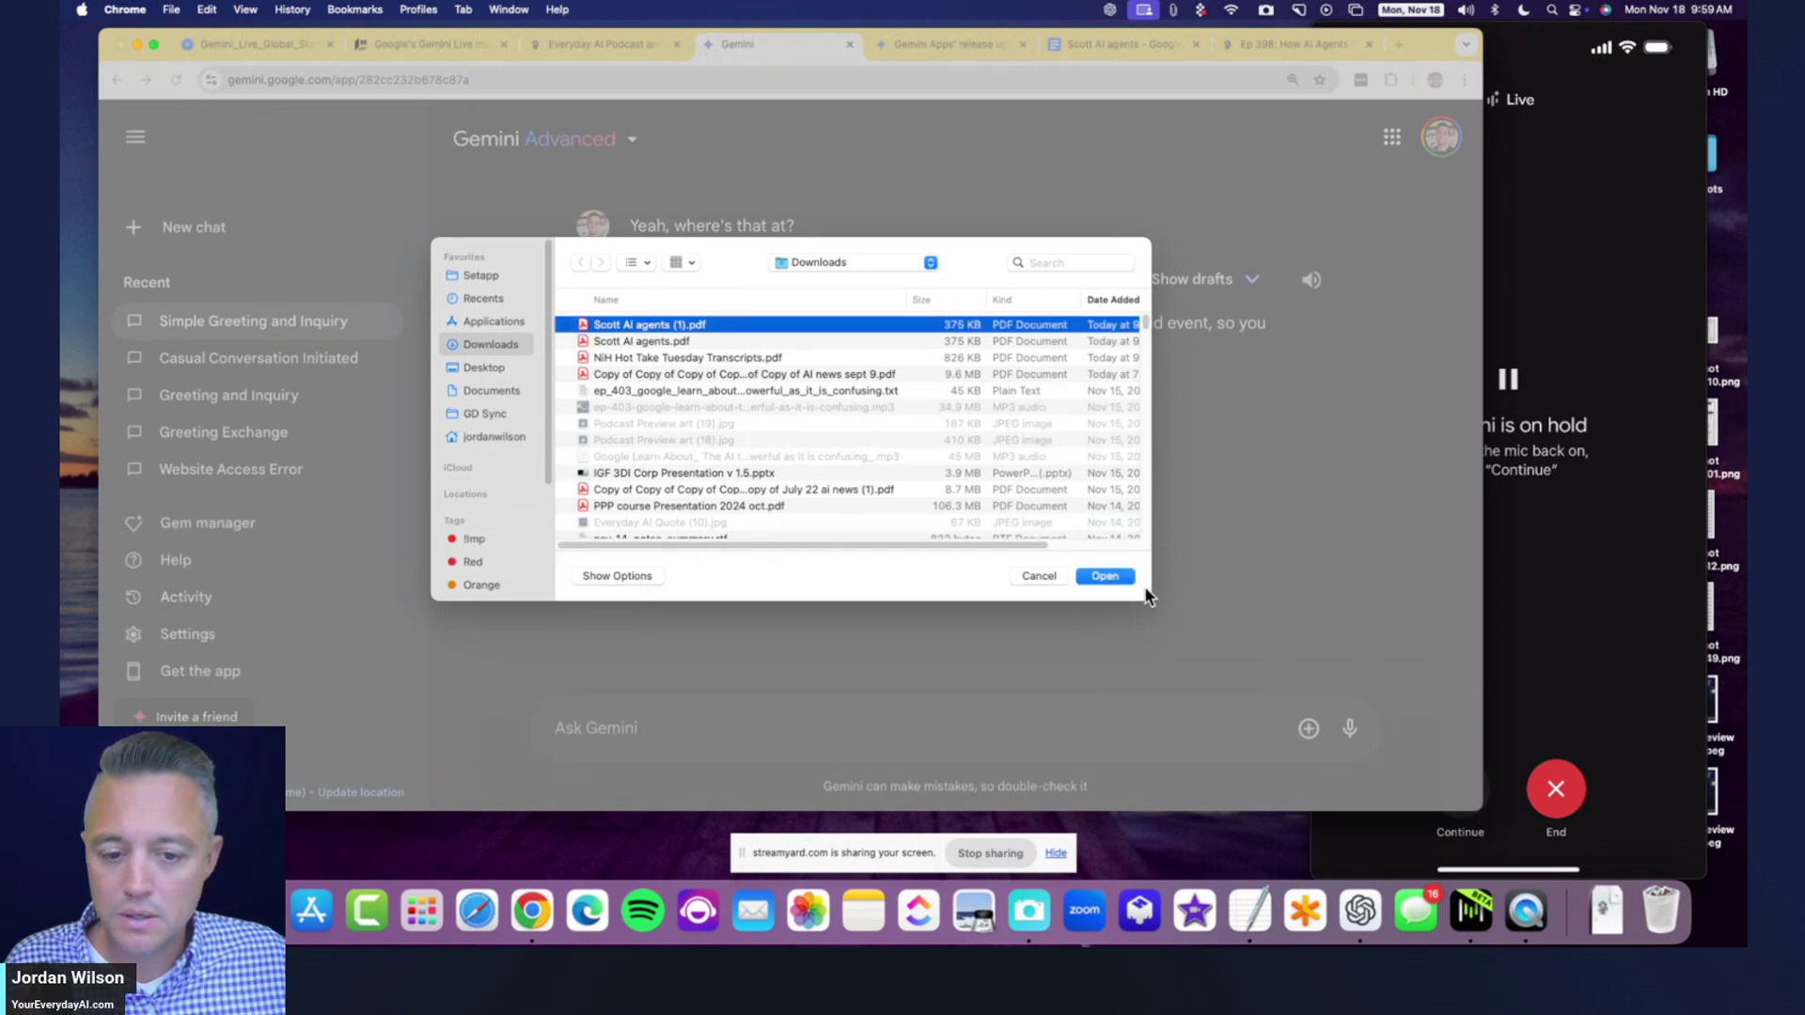
pyautogui.click(1107, 576)
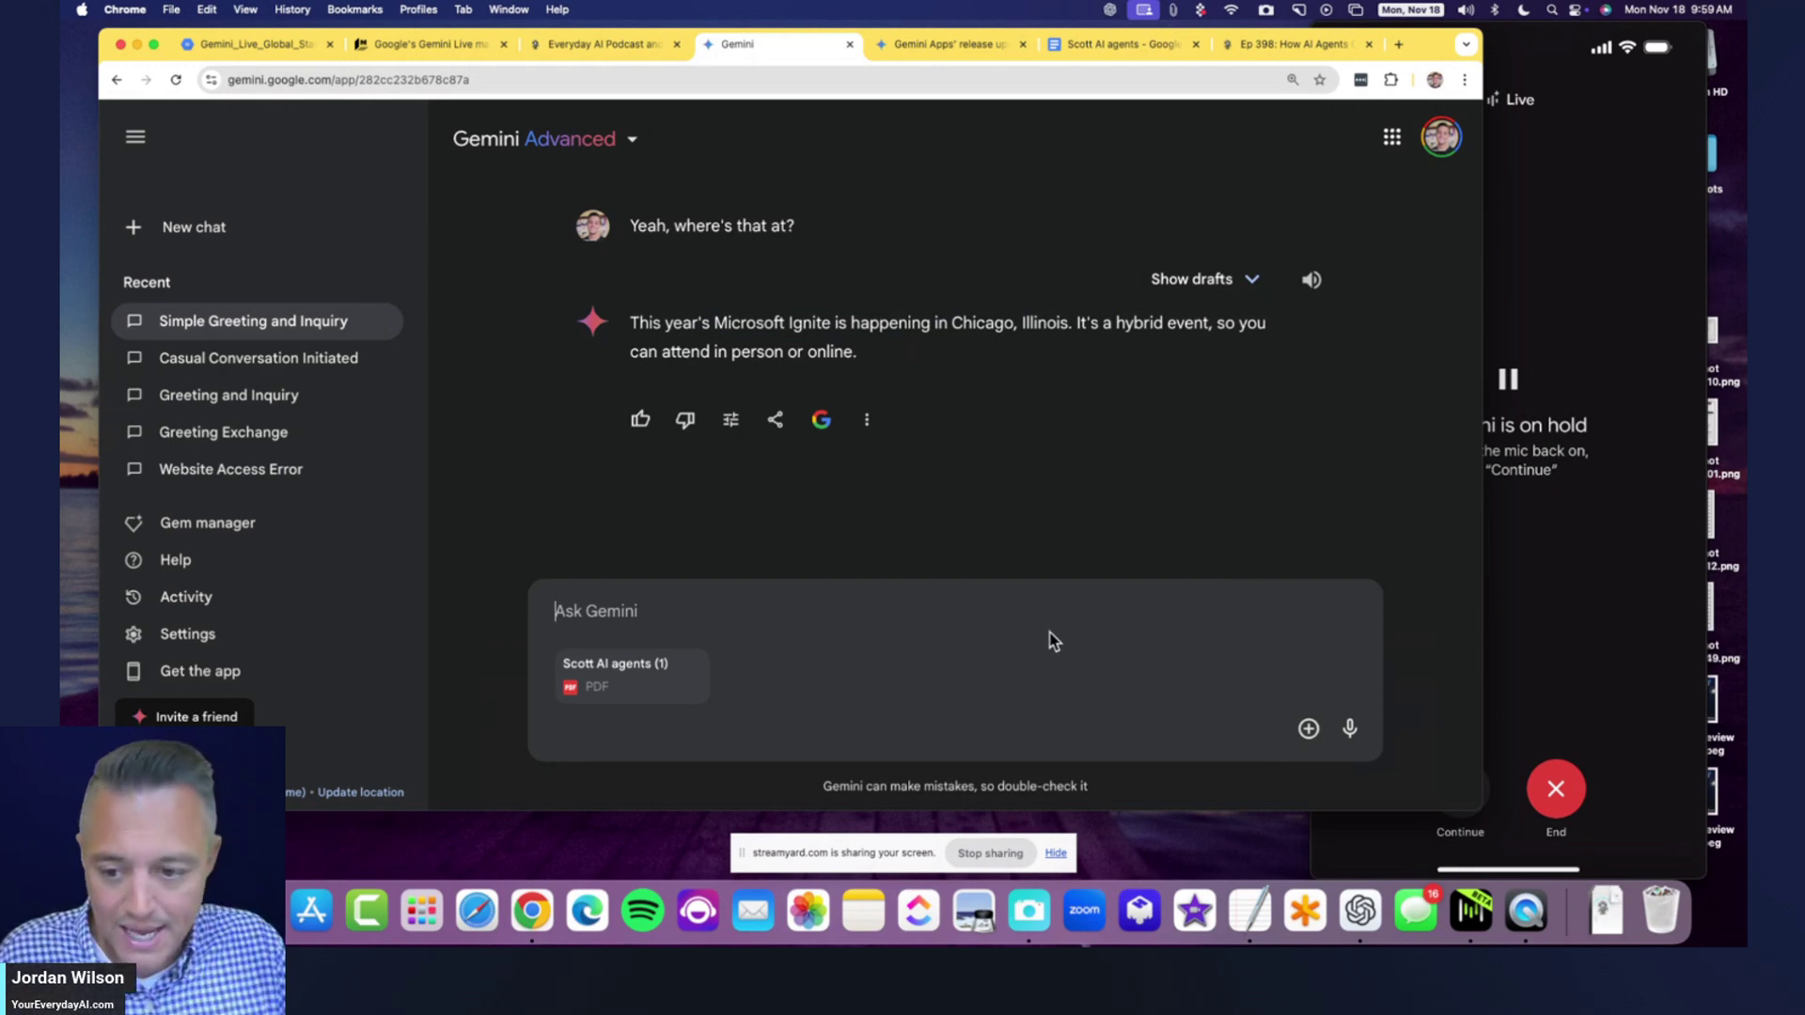
# - Ask for a 2-sentence summary of the attached PDF file and send the prompt
pyautogui.write('wh')
pyautogui.press('BackSpace')
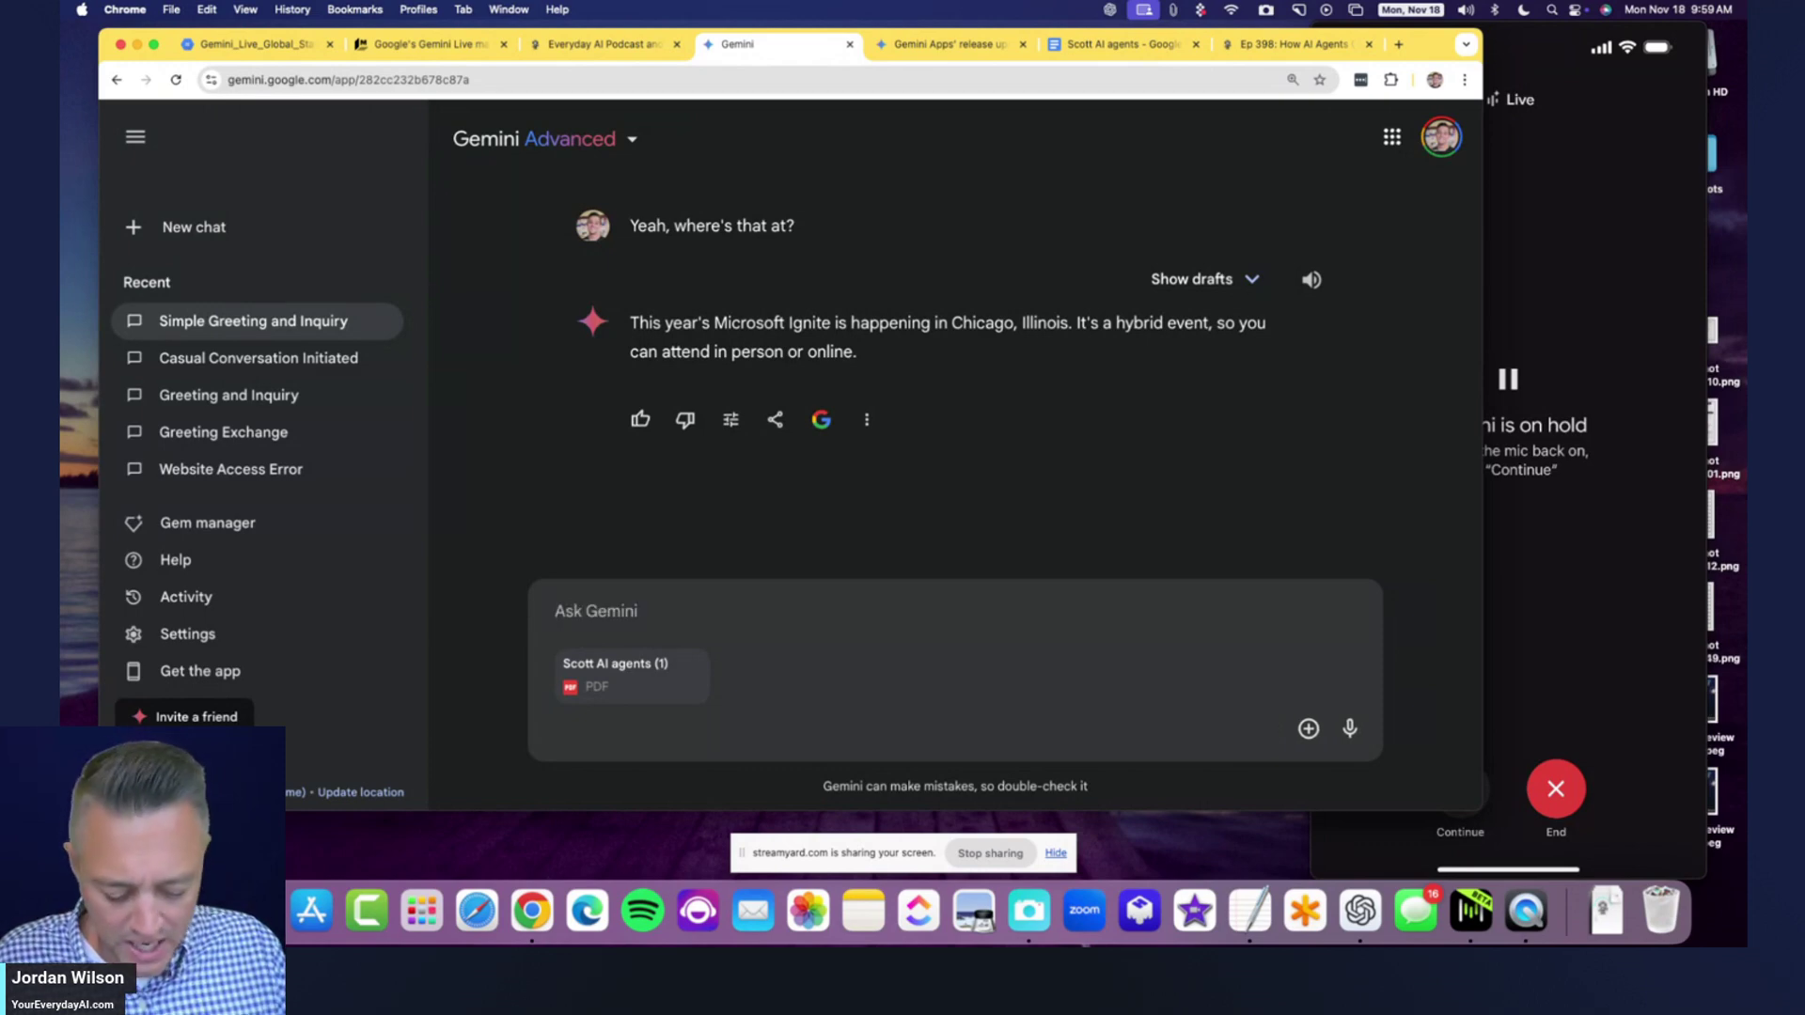
pyautogui.write('giv eme a ')
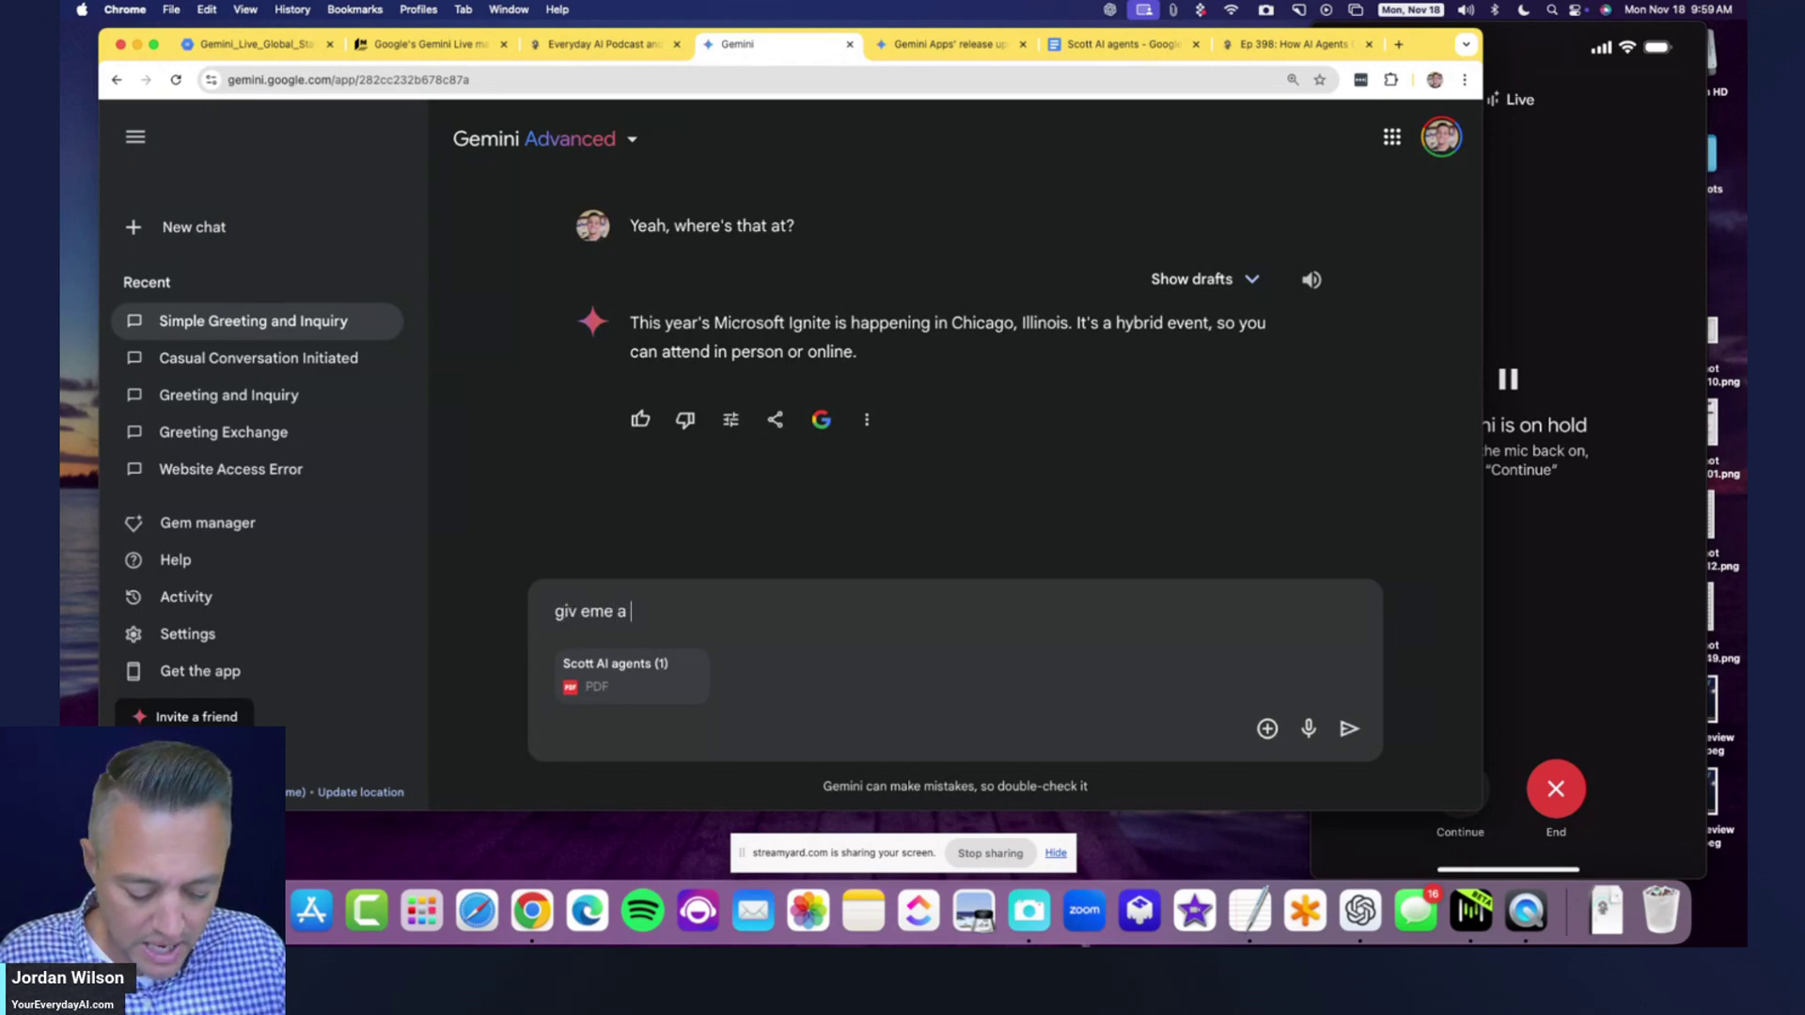
pyautogui.write('2 setne')
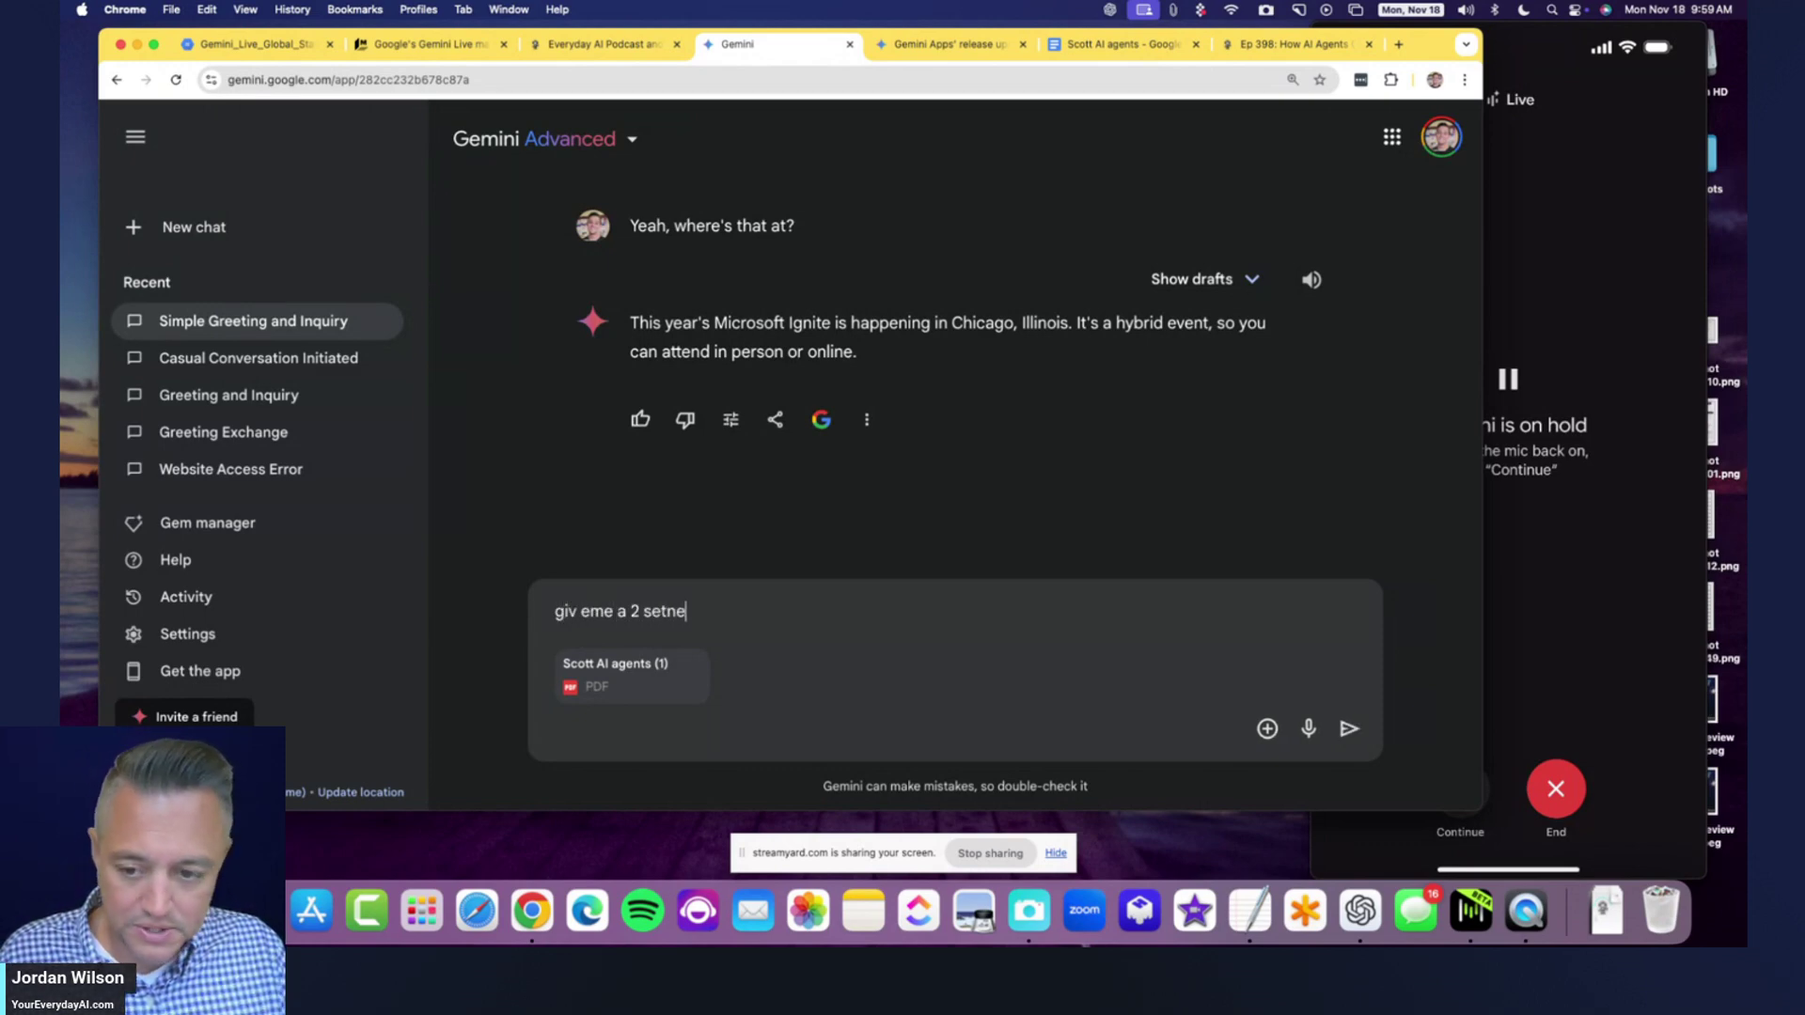
pyautogui.write('nces summary of ')
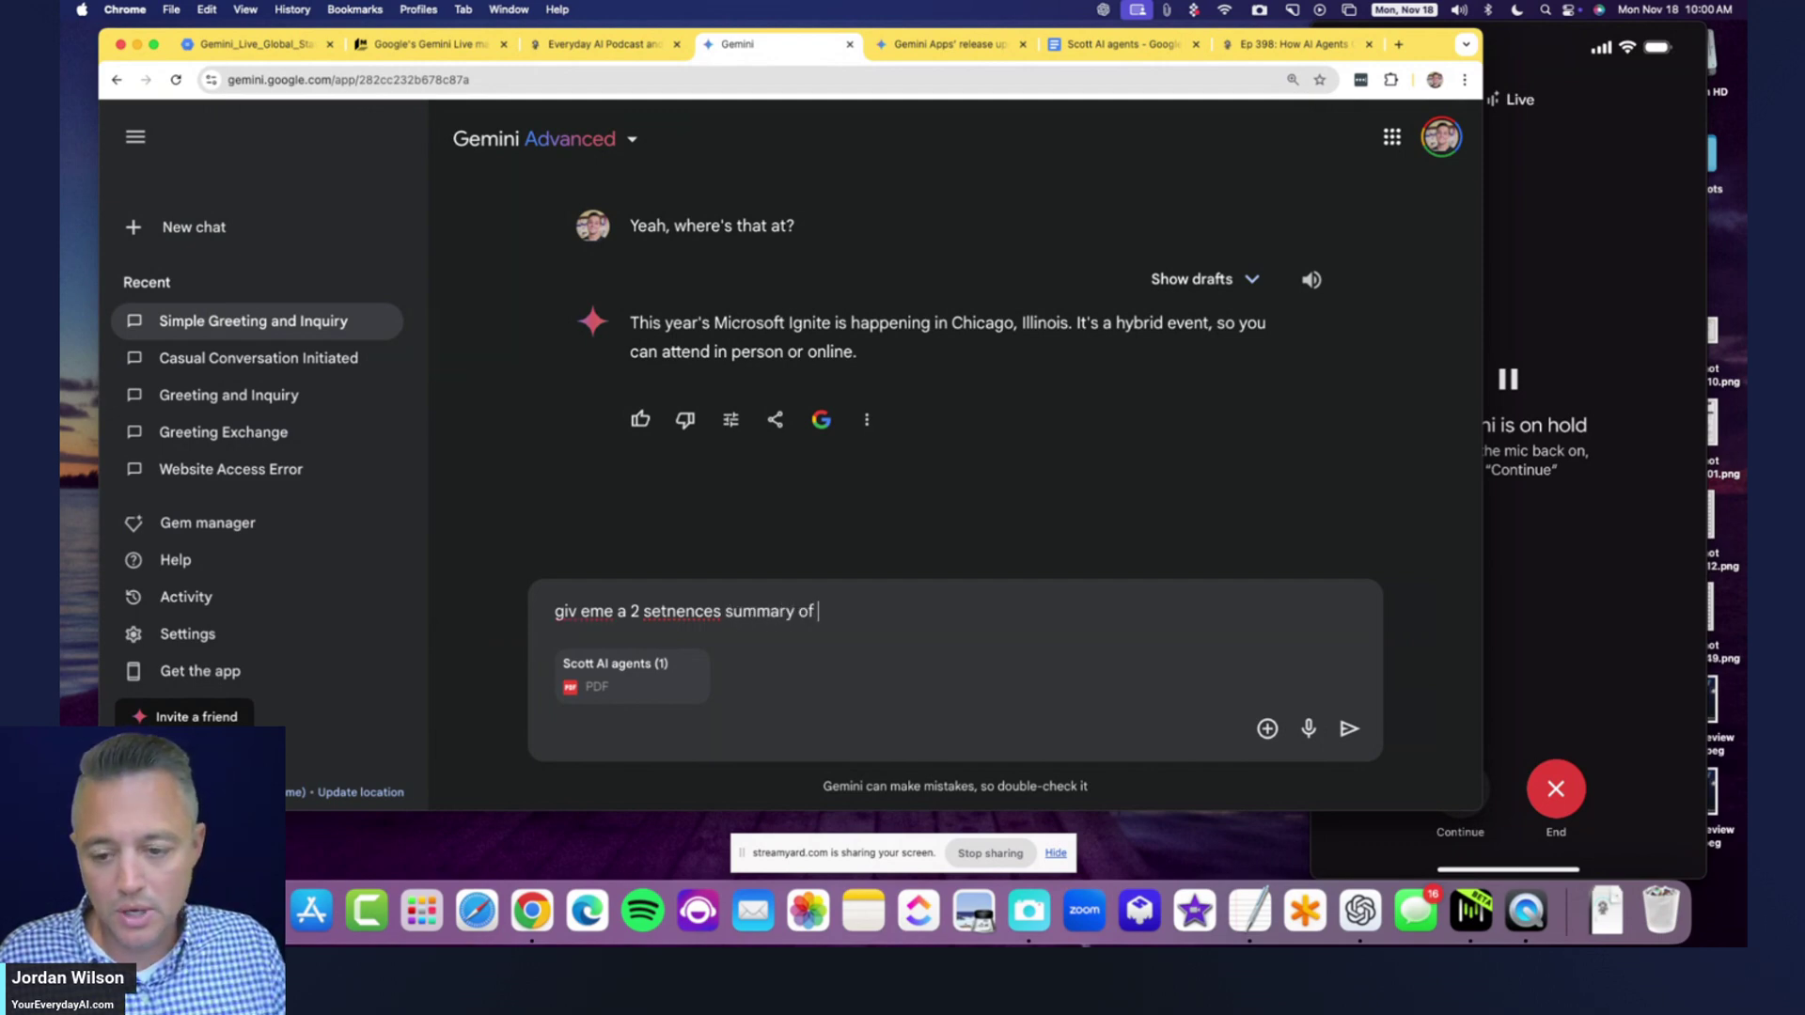
pyautogui.write('this file')
pyautogui.press('Return')
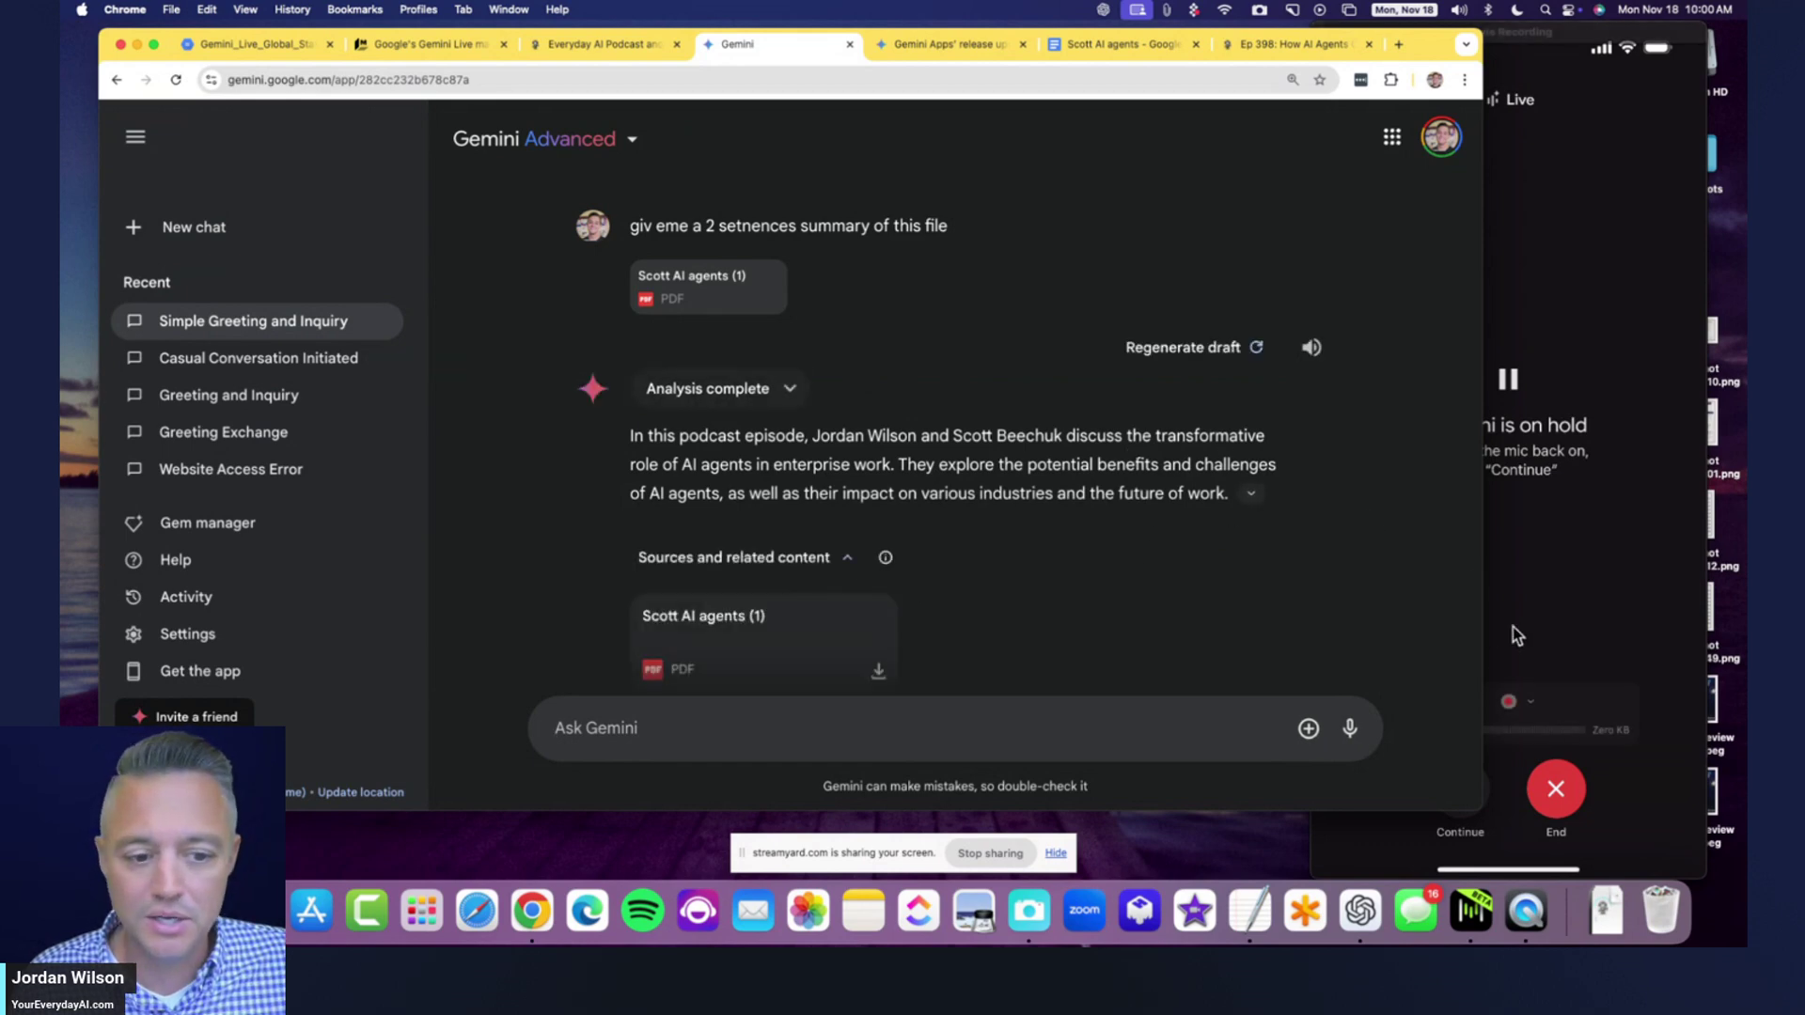
# - Review the PDF summary in the chat and bring the mirrored phone window in QuickTime Player to the front
pyautogui.scroll(-2, 1000, 556)
pyautogui.scroll(2, 1001, 557)
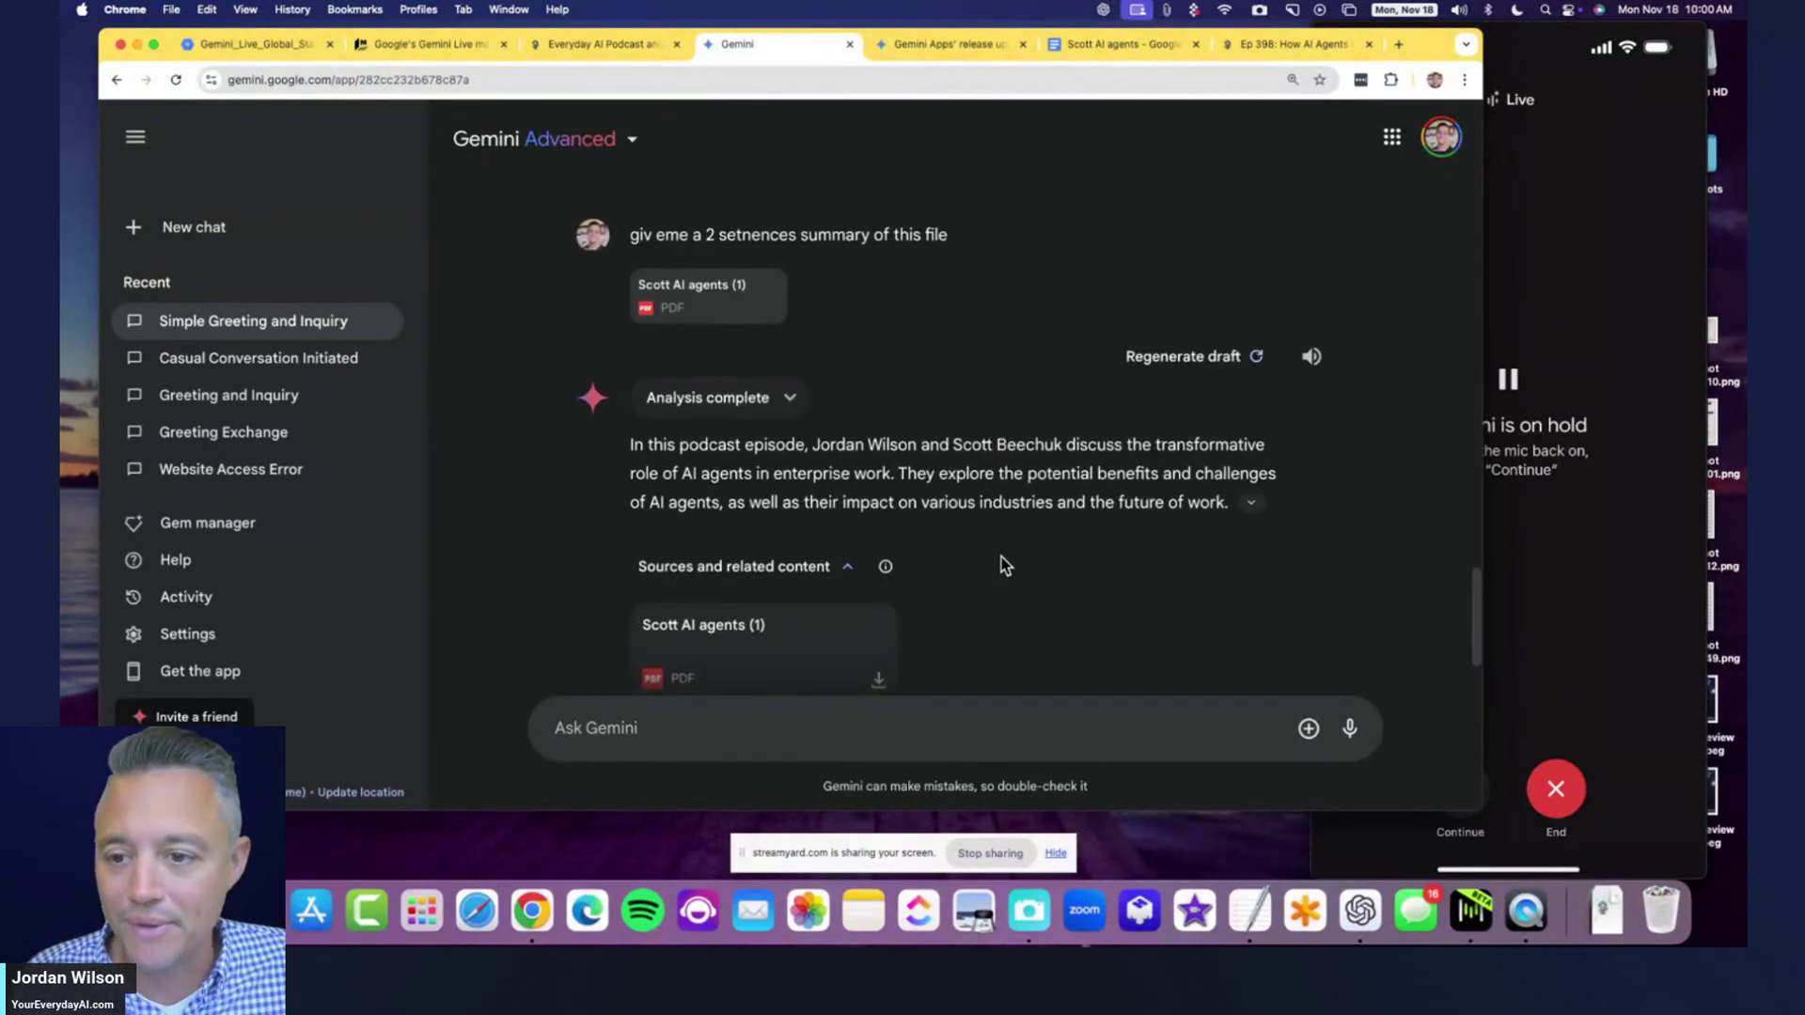
pyautogui.click(1529, 566)
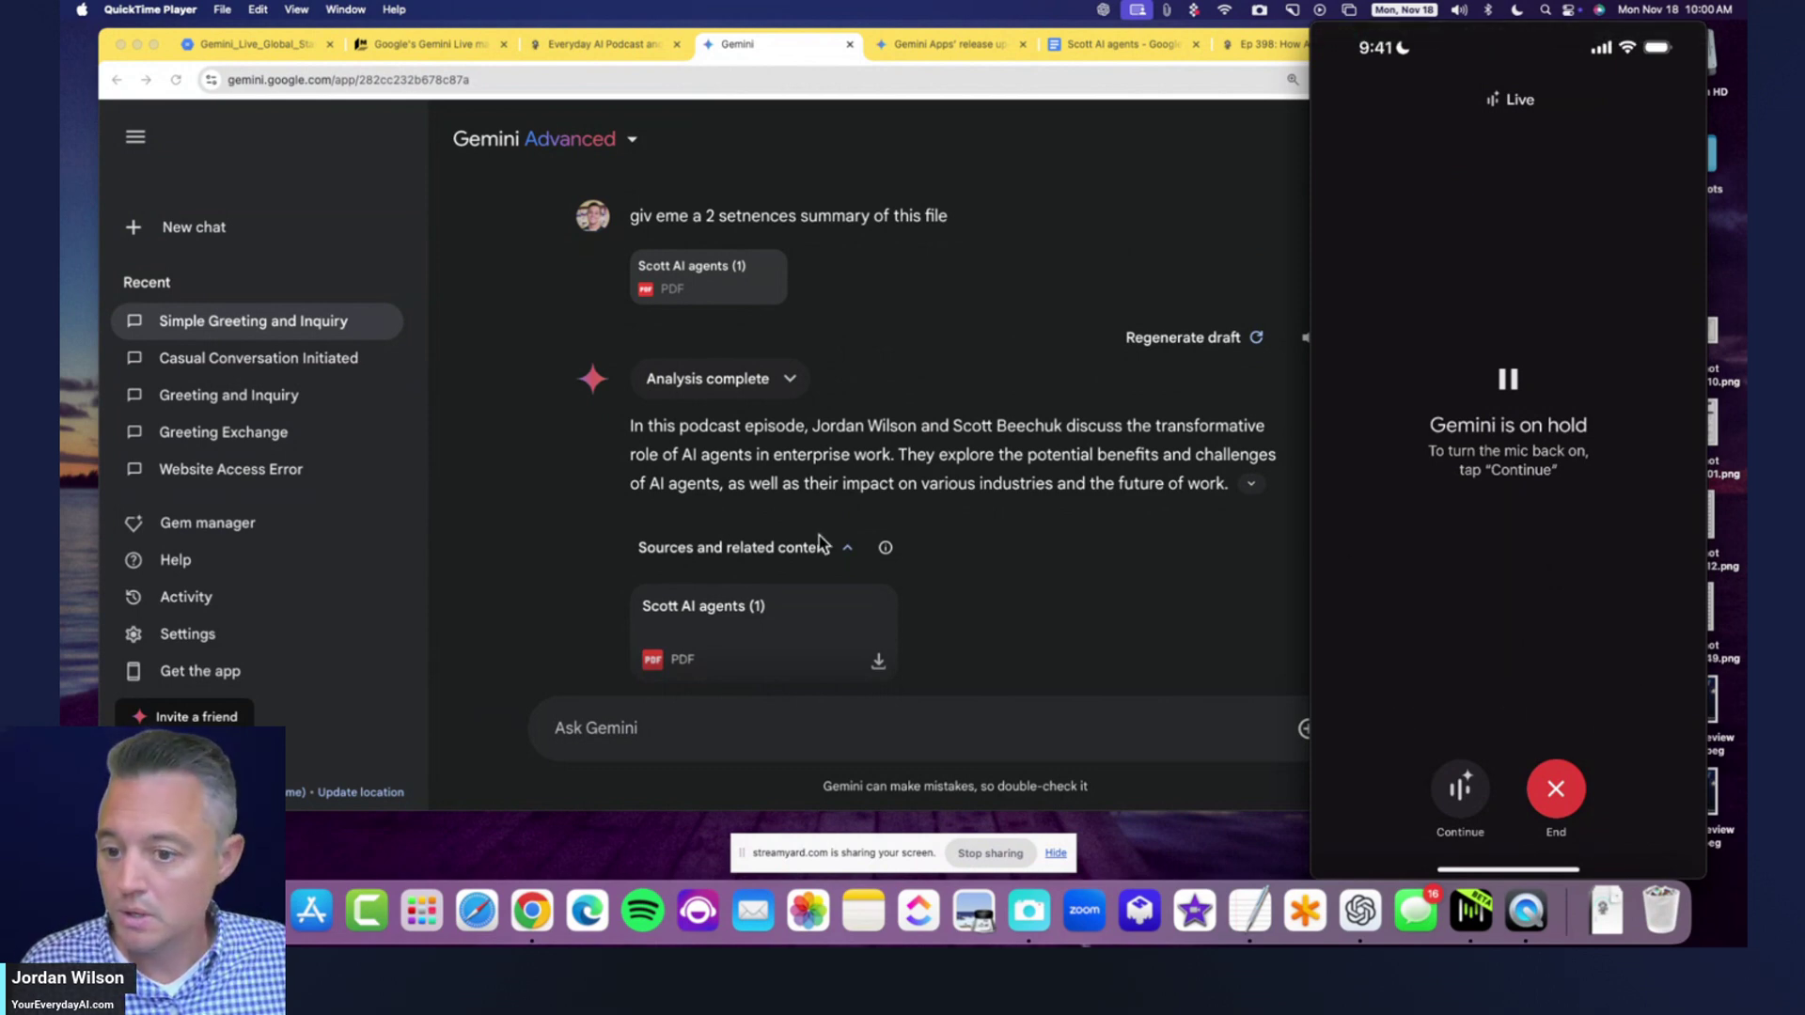
pyautogui.click(769, 507)
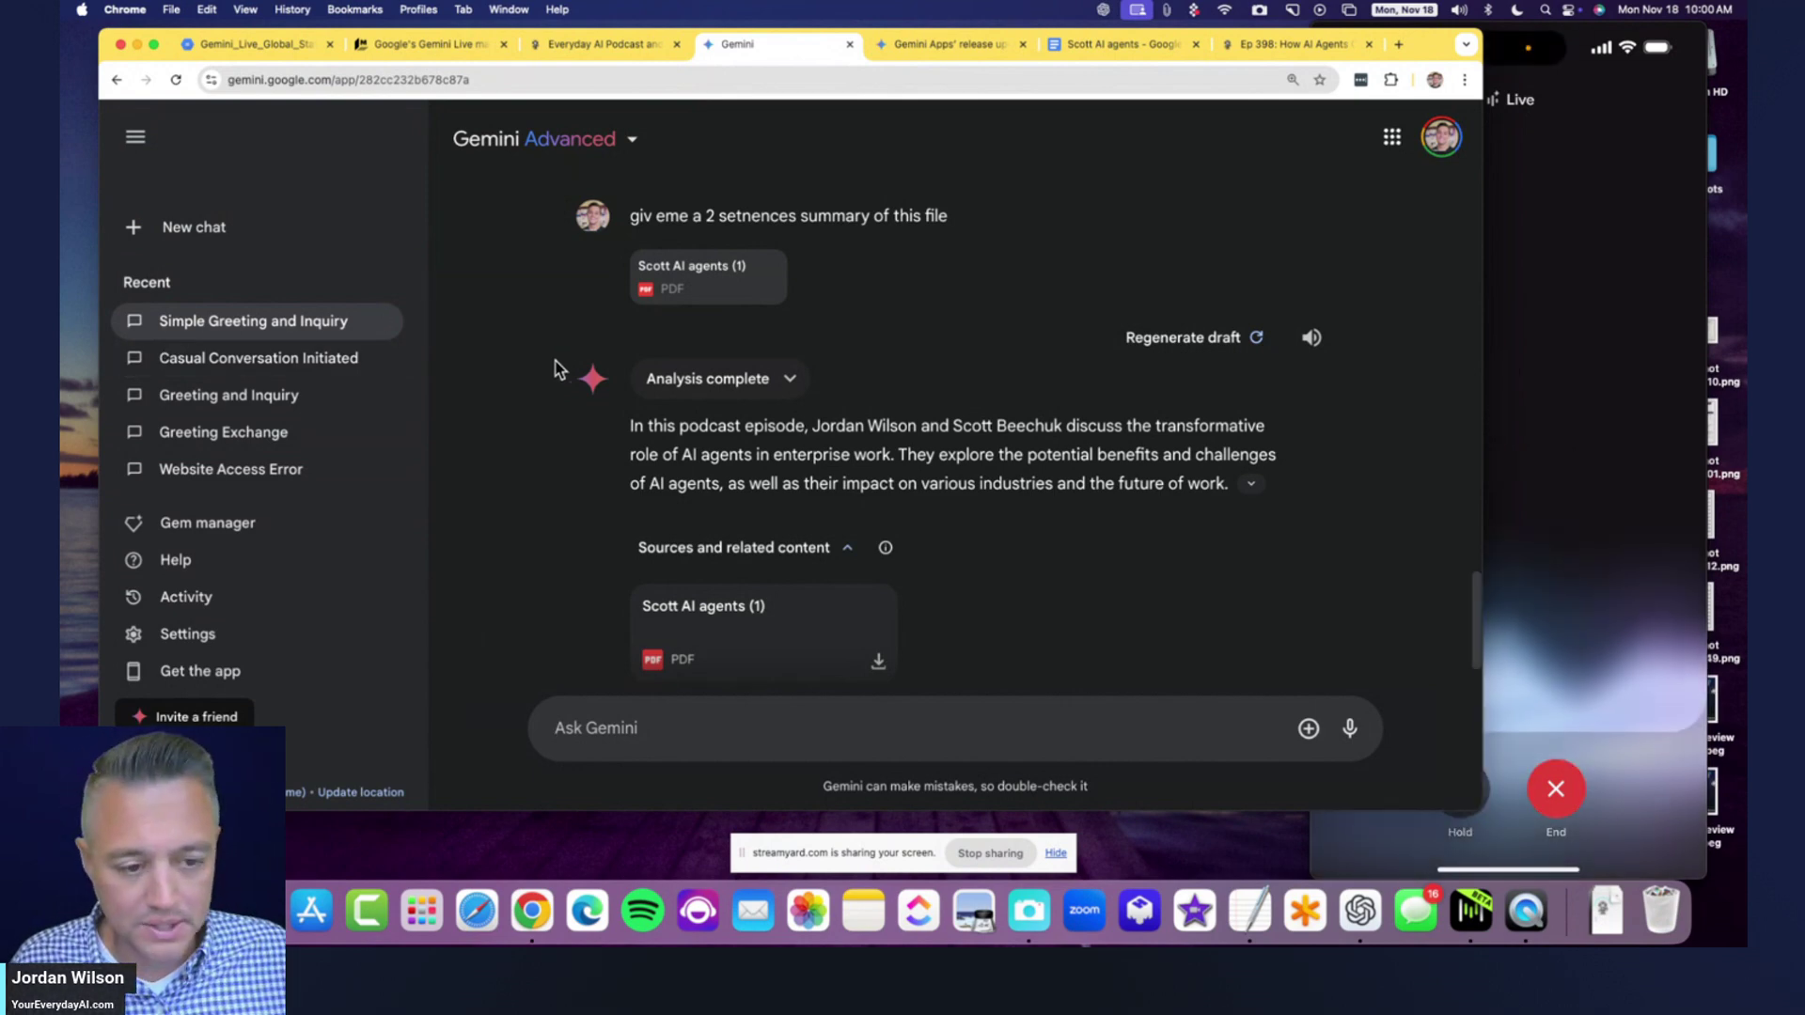
pyautogui.click(1561, 677)
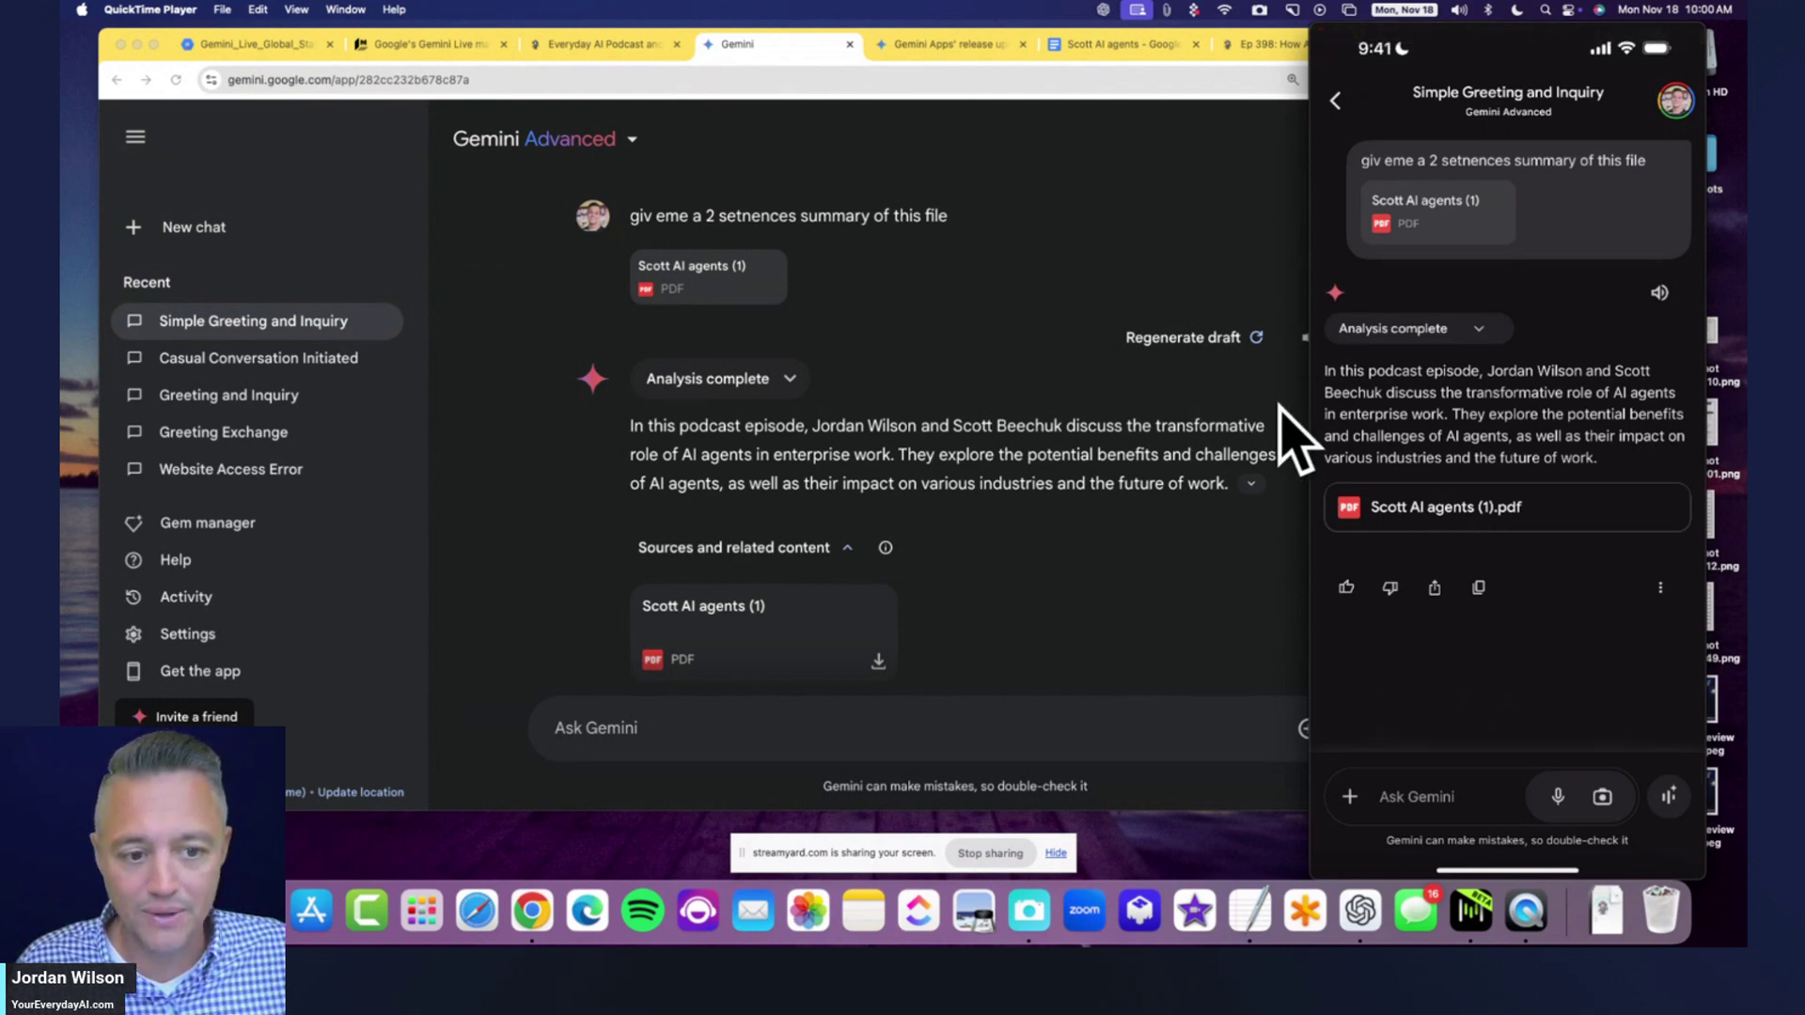
# - Start a new Gemini chat in the browser and return to the mirrored phone window
pyautogui.click(195, 235)
pyautogui.click(195, 235)
pyautogui.click(1547, 308)
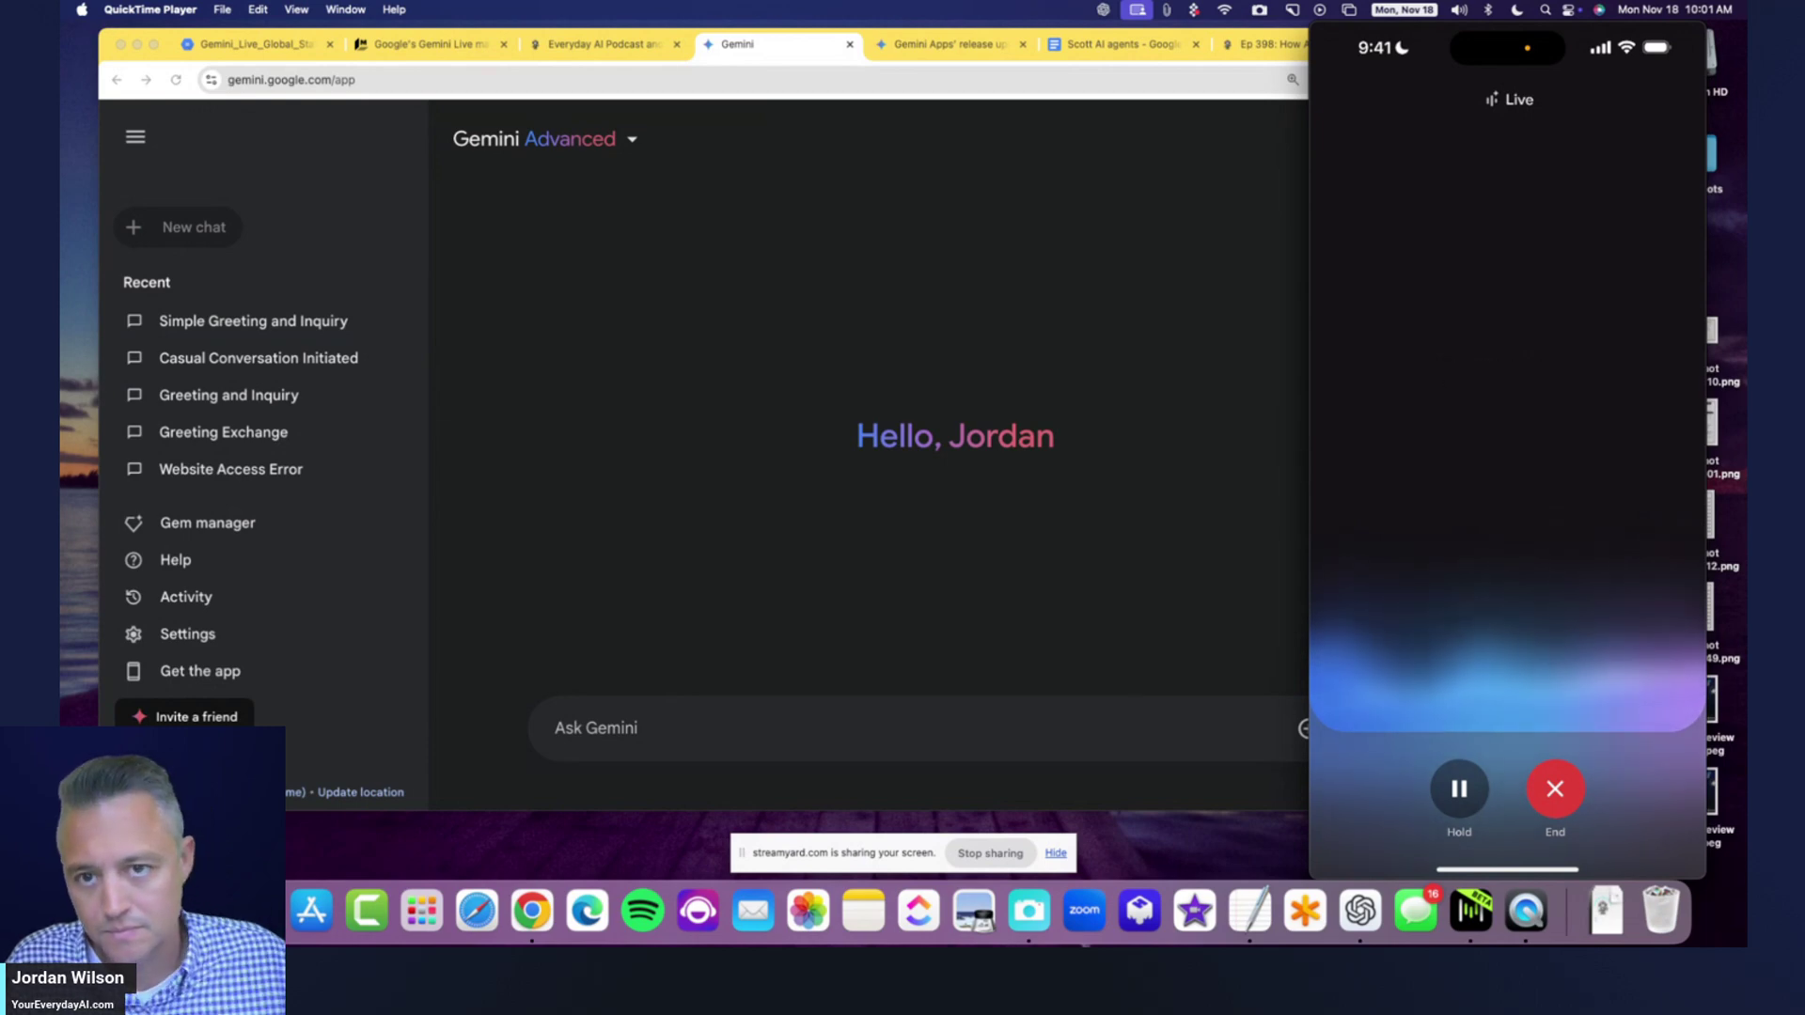
# - Search the "Scott AI agents" document for "githu", highlight "Microsoft's GitHub Copilot," and return to the mirrored phone window
pyautogui.click(1121, 47)
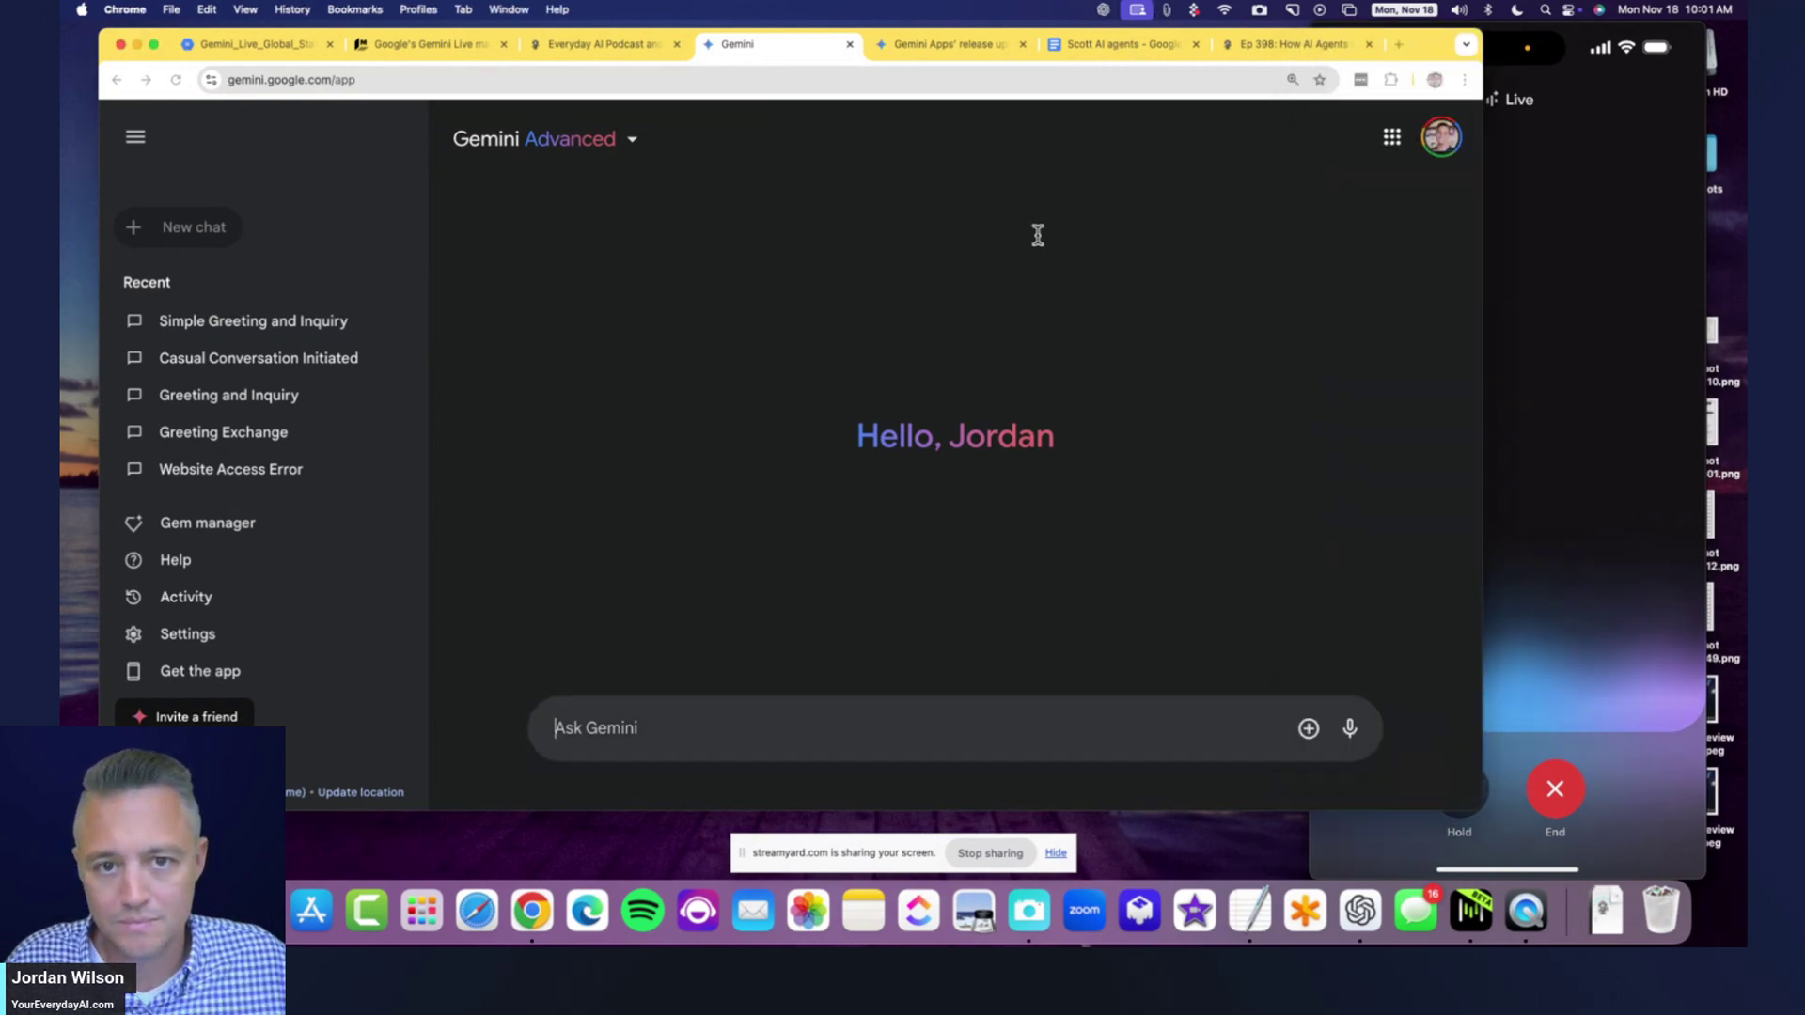
pyautogui.scroll(2, 910, 305)
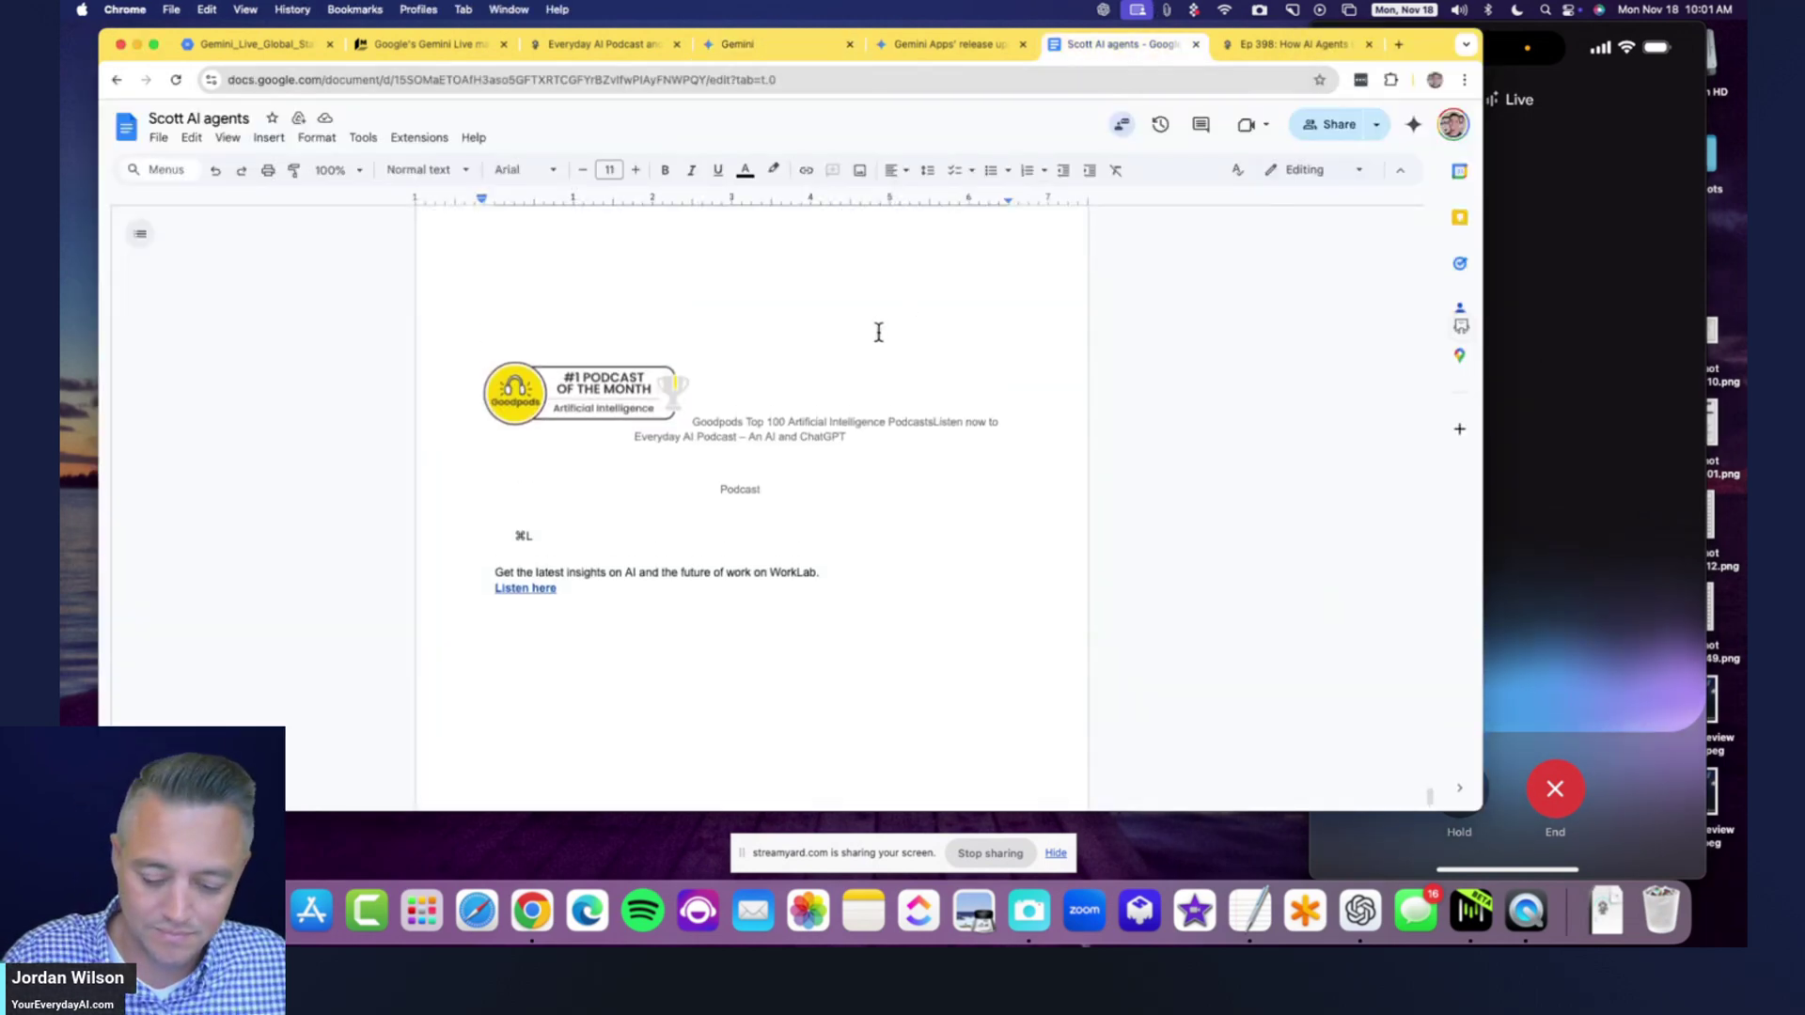
pyautogui.click(878, 333)
pyautogui.press('super+f')
pyautogui.write('githu')
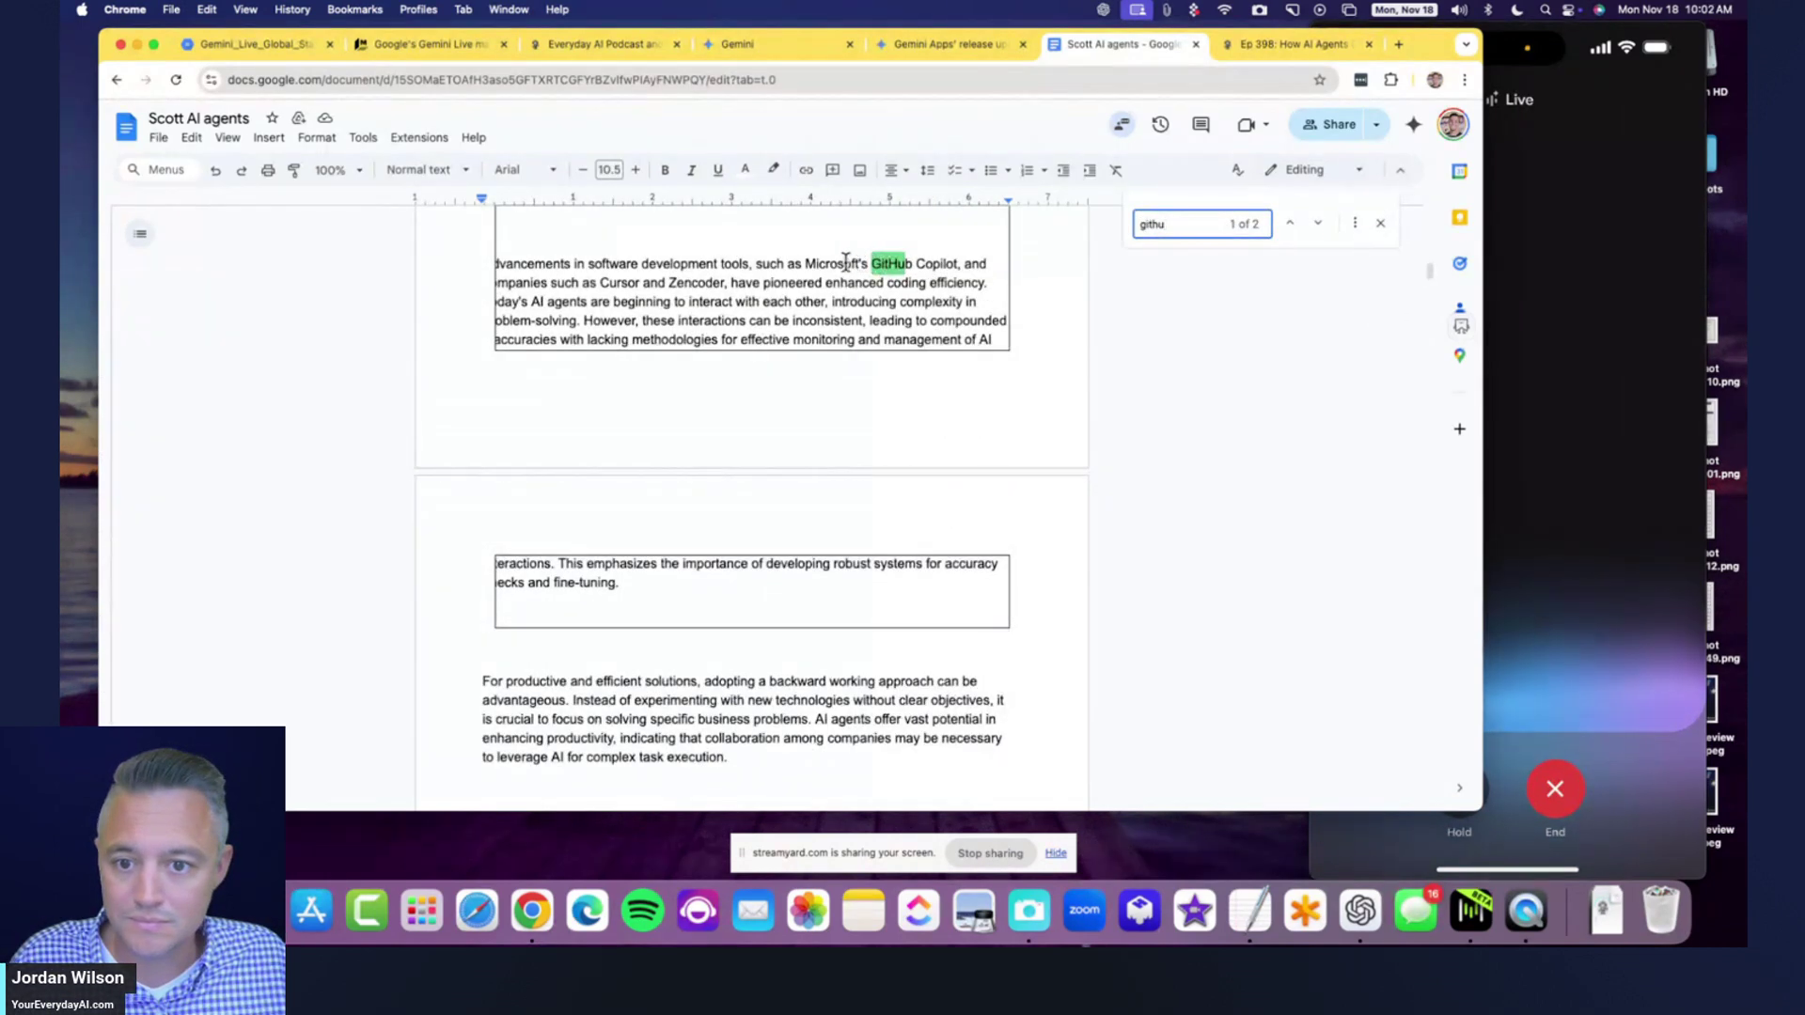
pyautogui.moveTo(806, 264); pyautogui.dragTo(959, 267)
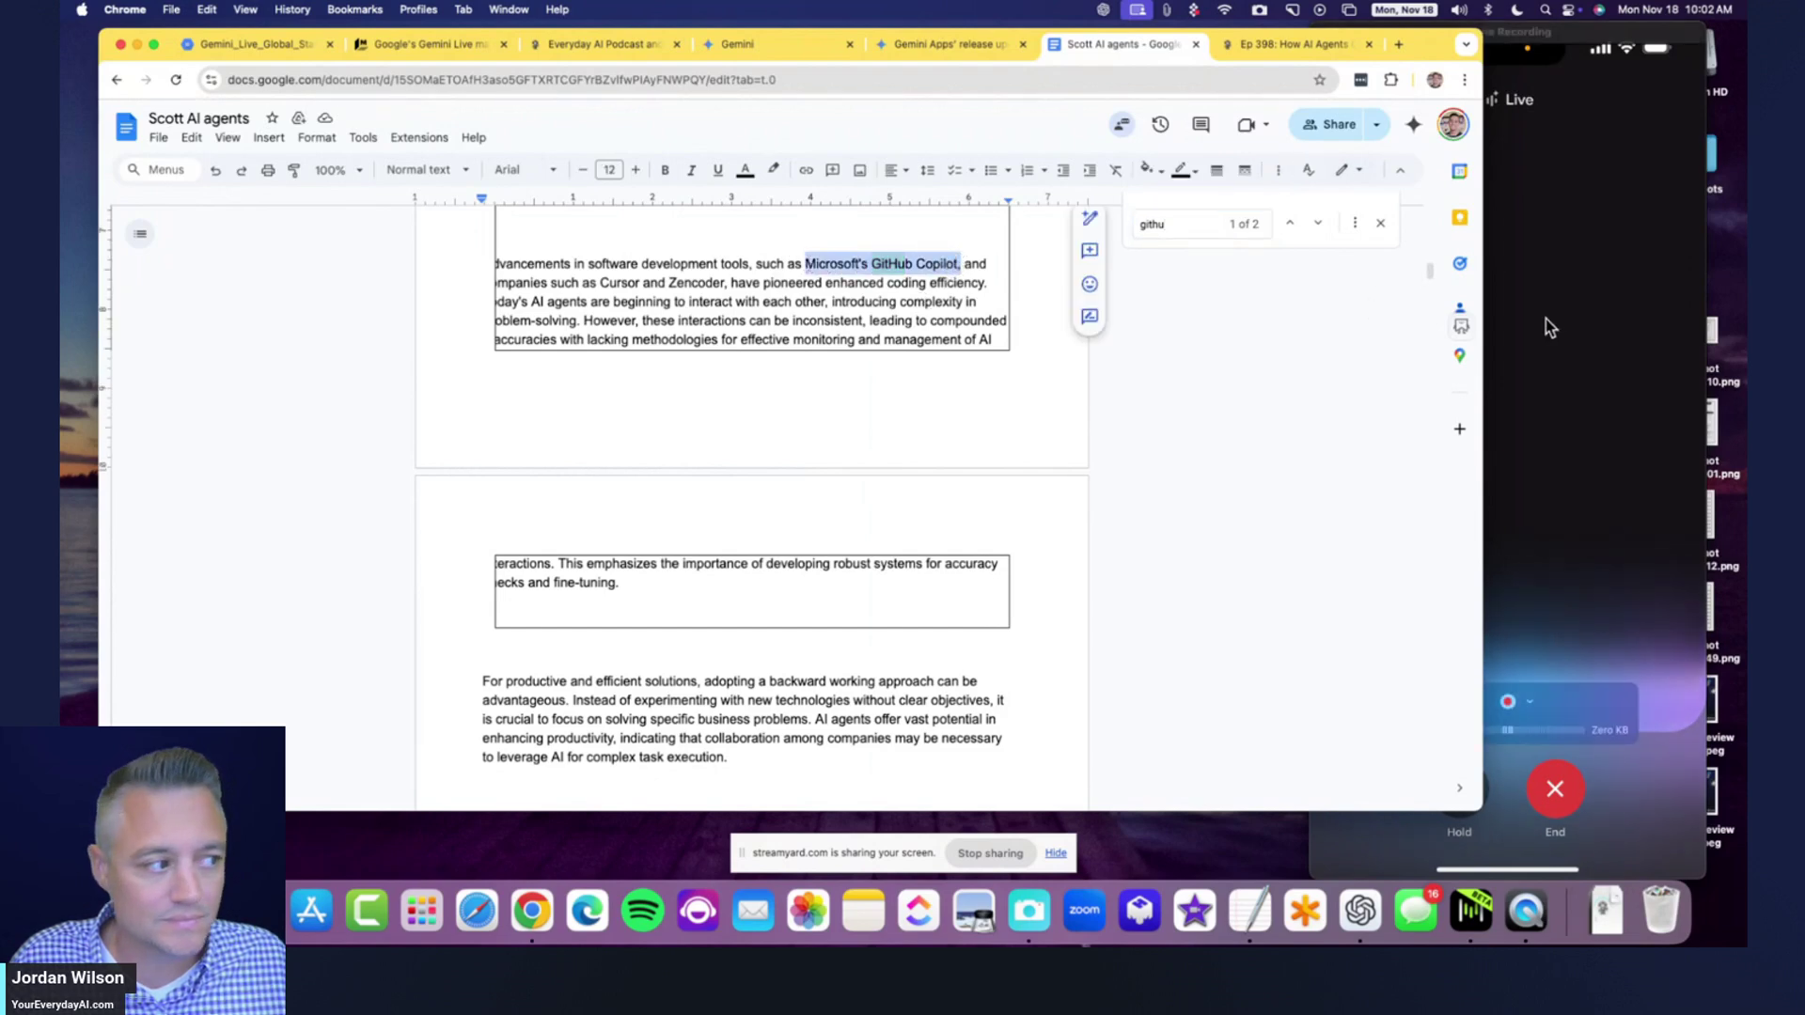
pyautogui.click(1543, 326)
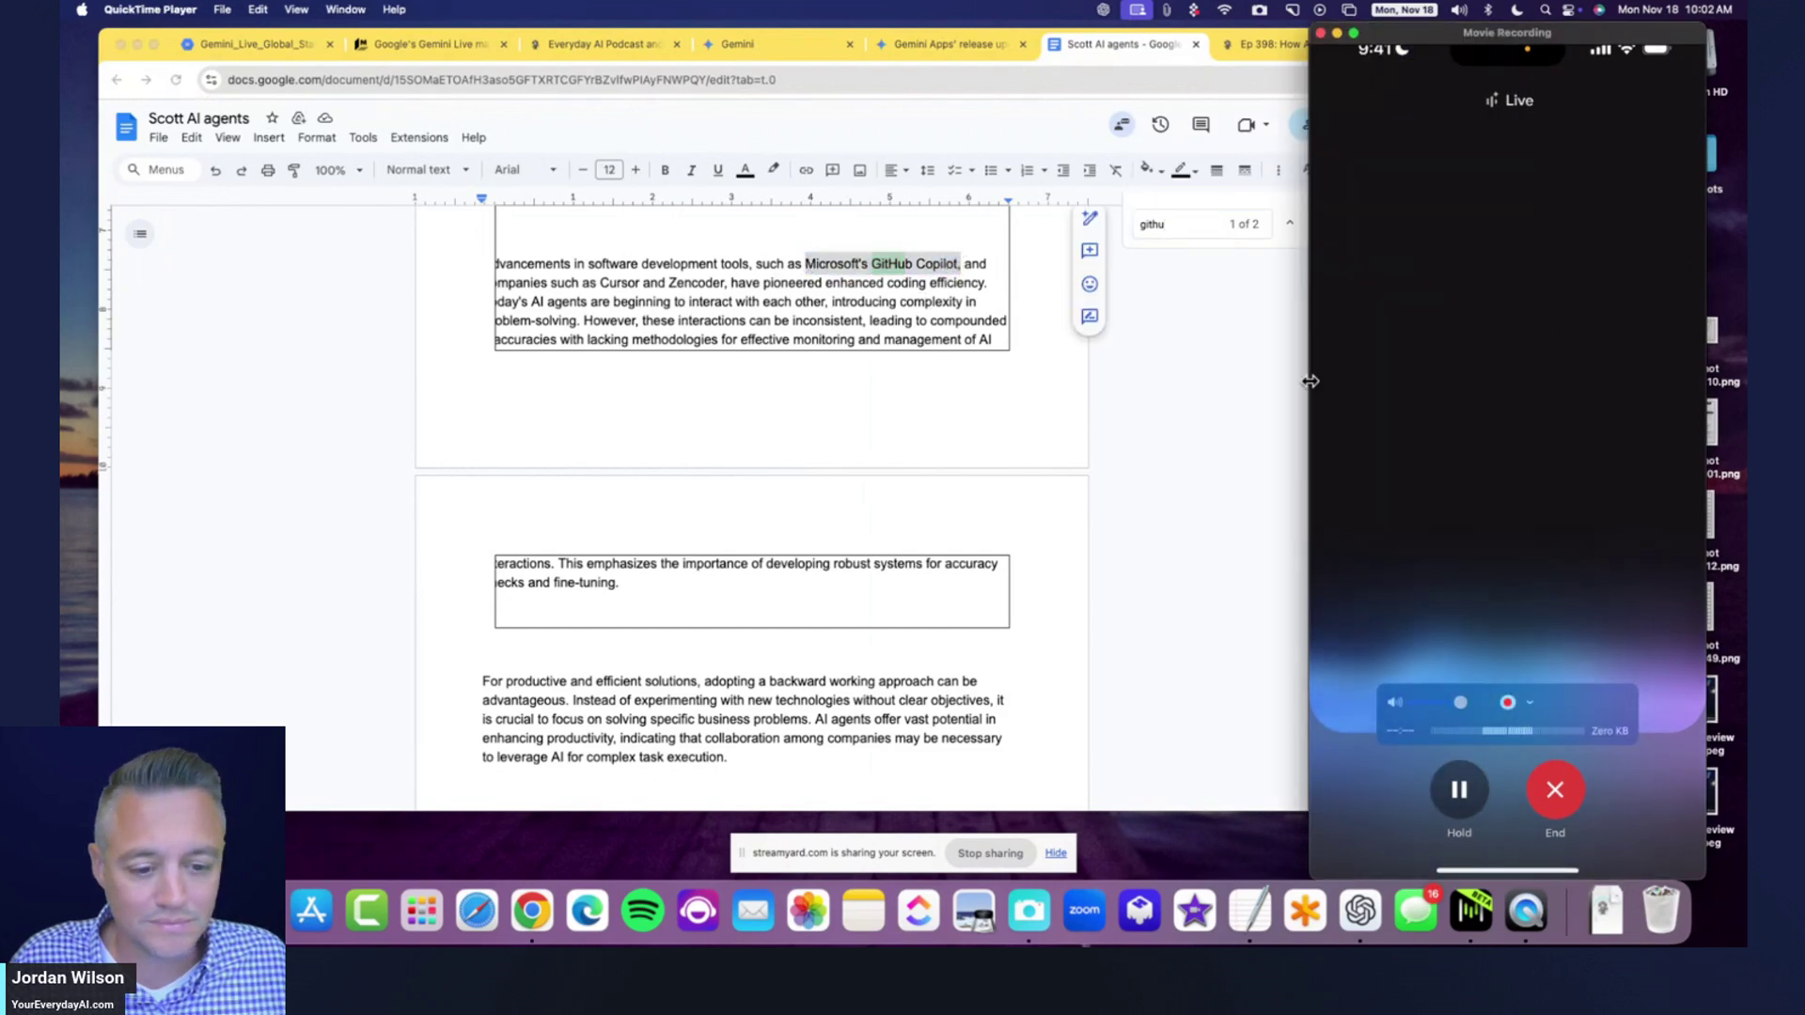
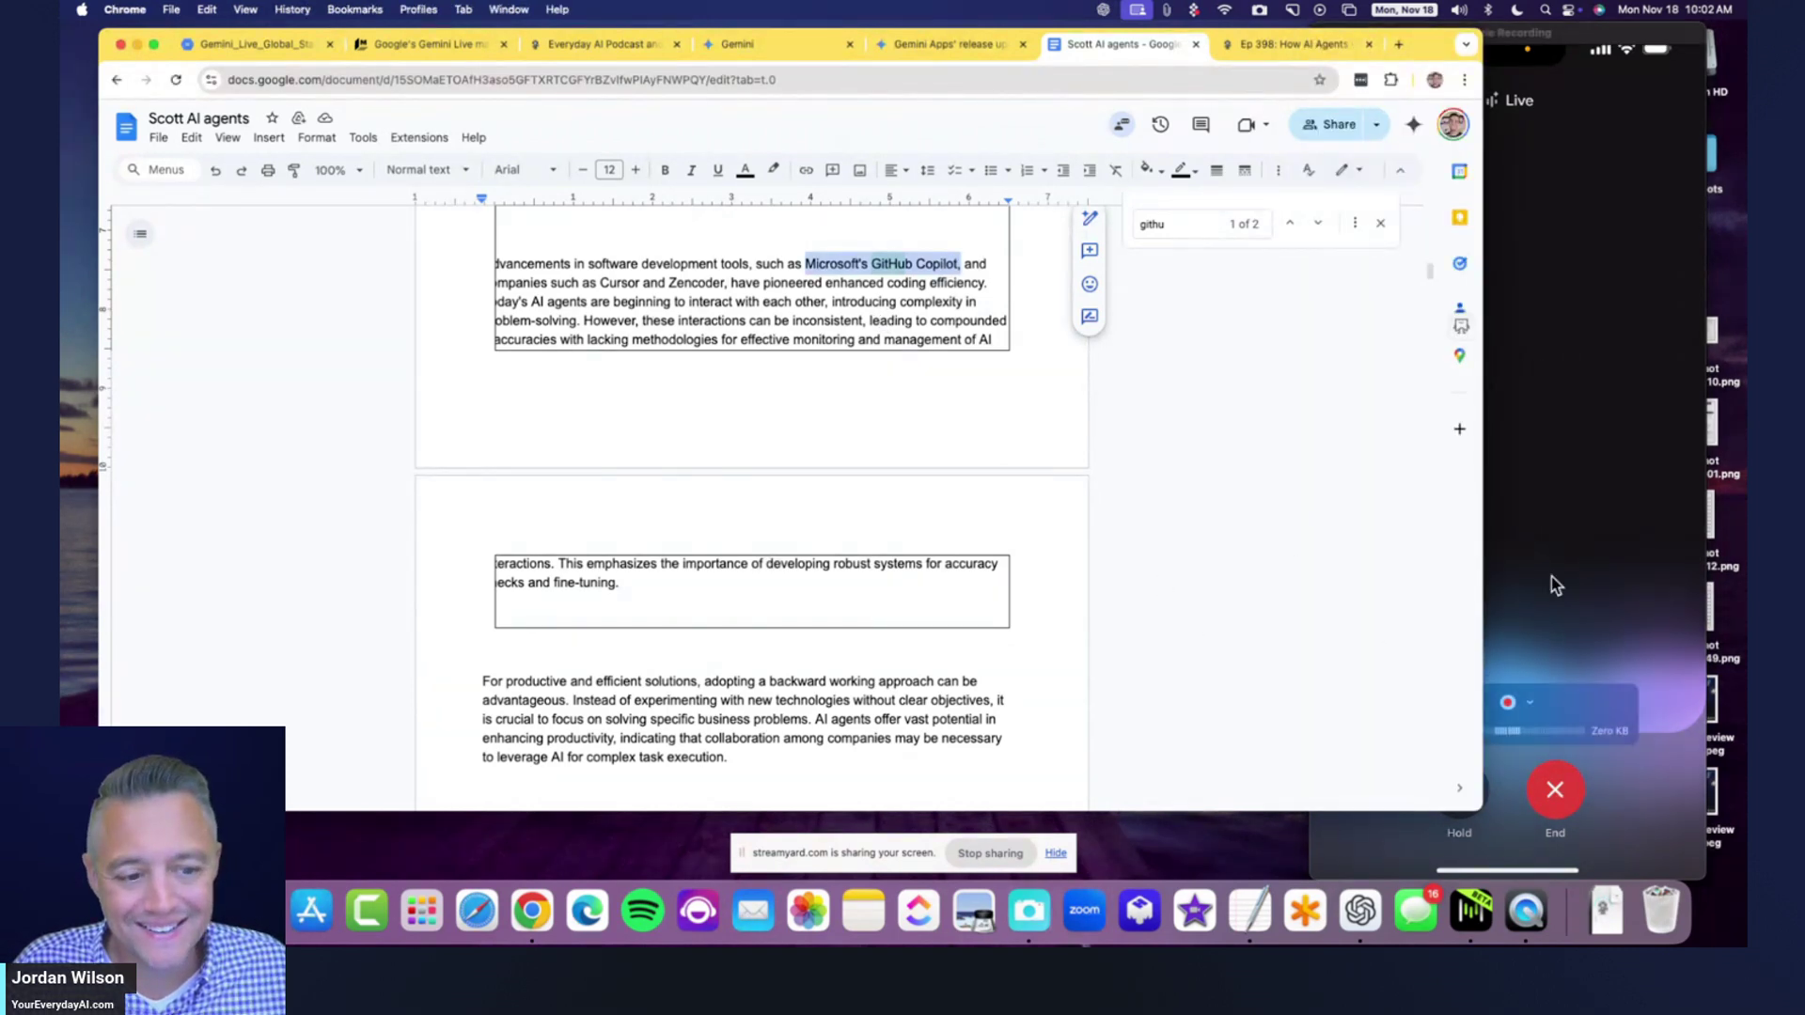
pyautogui.click(1627, 609)
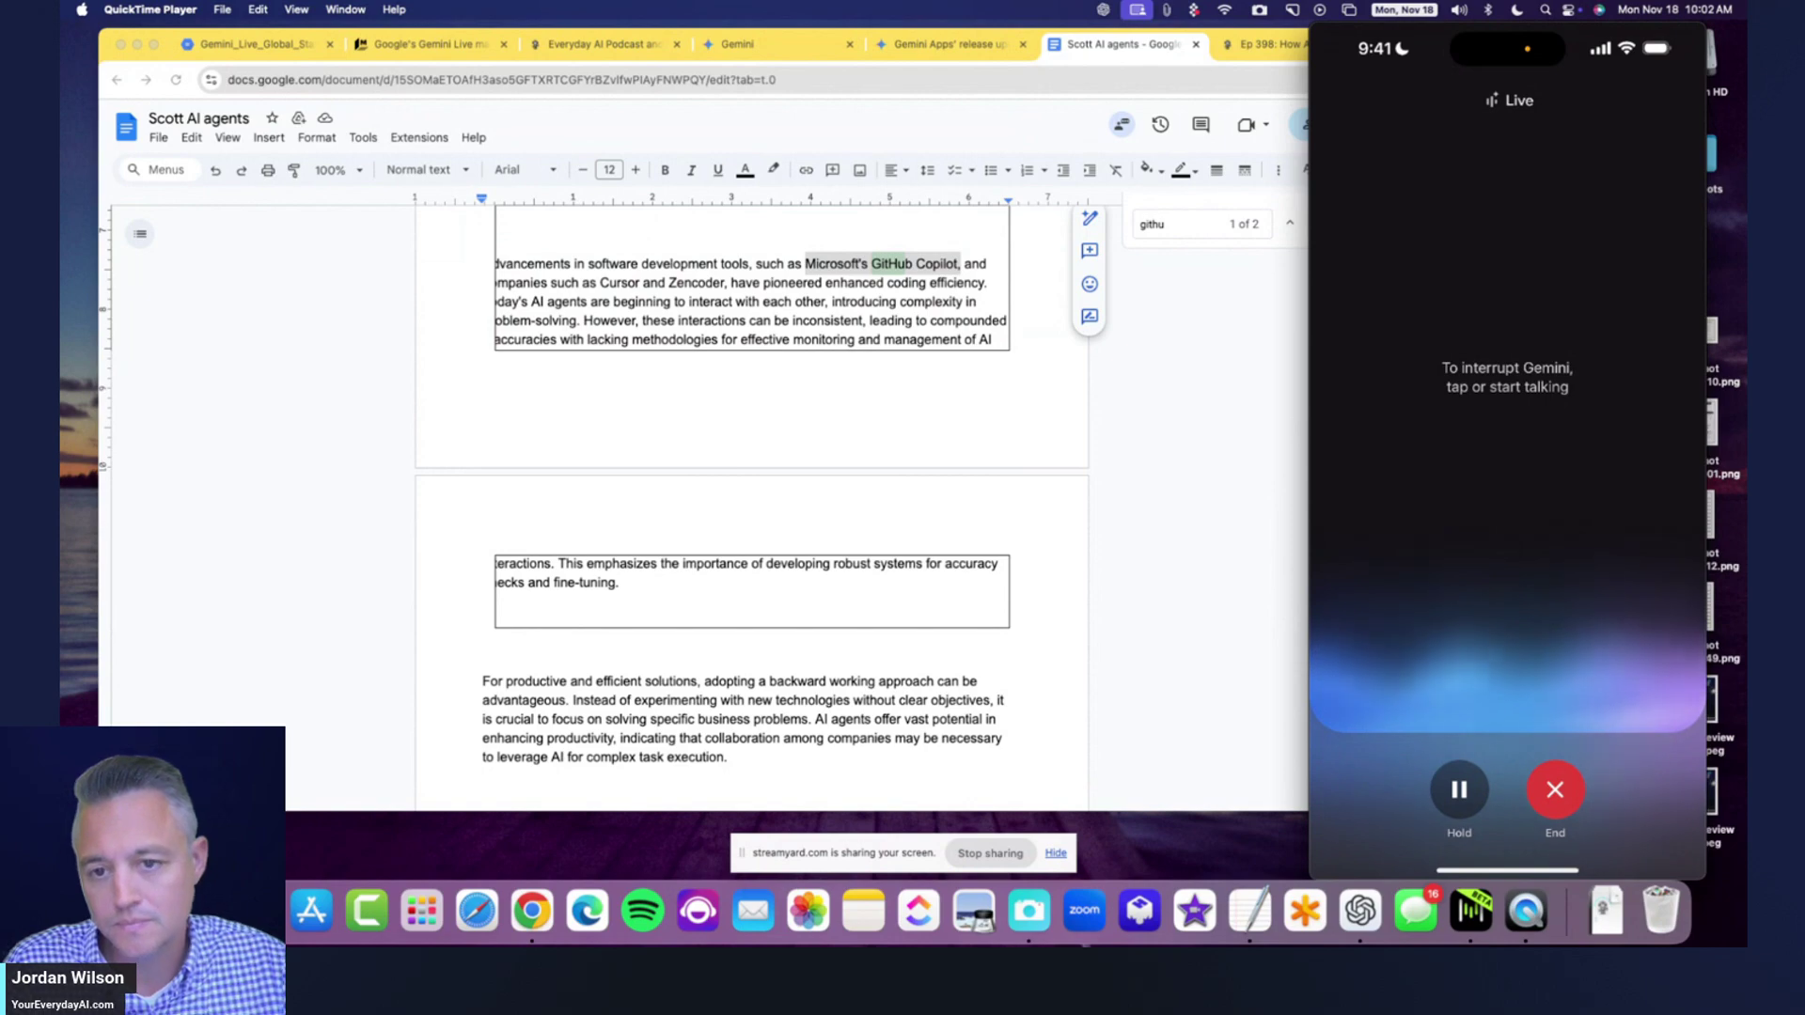
# - Search the "Scott AI agents" document for "multi" and read the passage around the second match
pyautogui.click(675, 252)
pyautogui.click(680, 272)
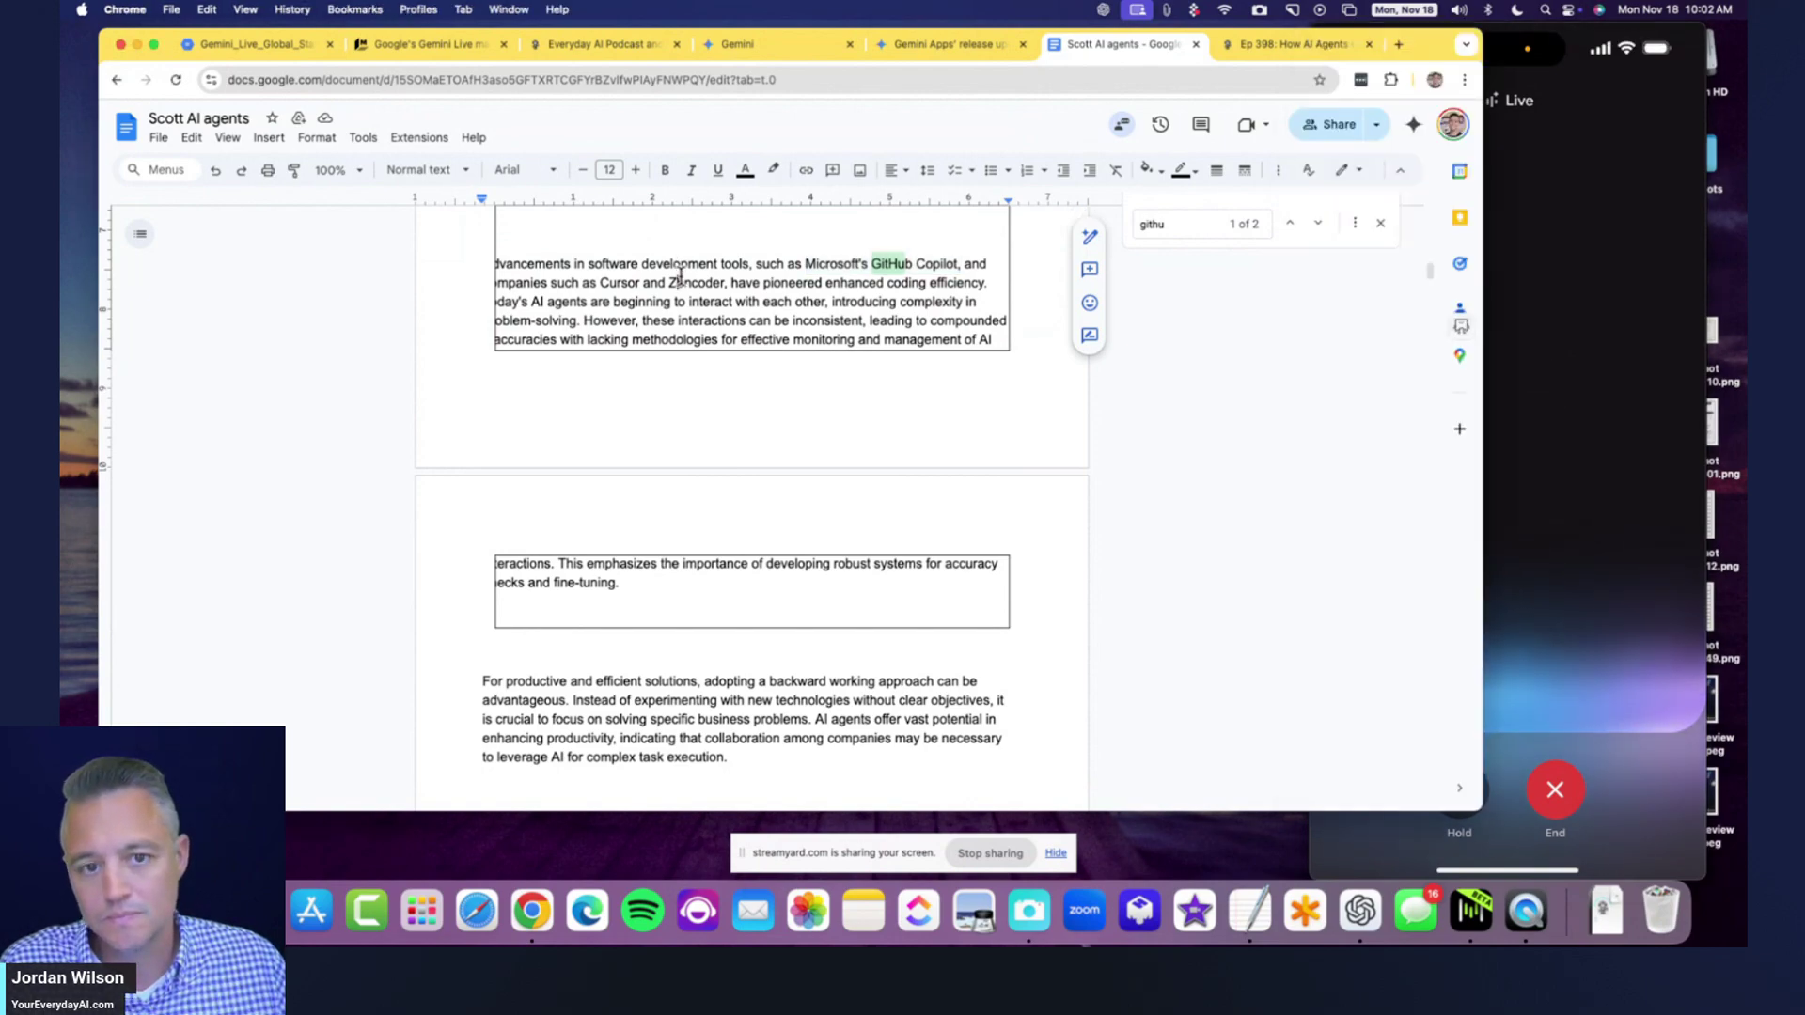
pyautogui.press('super+f')
pyautogui.write('multi')
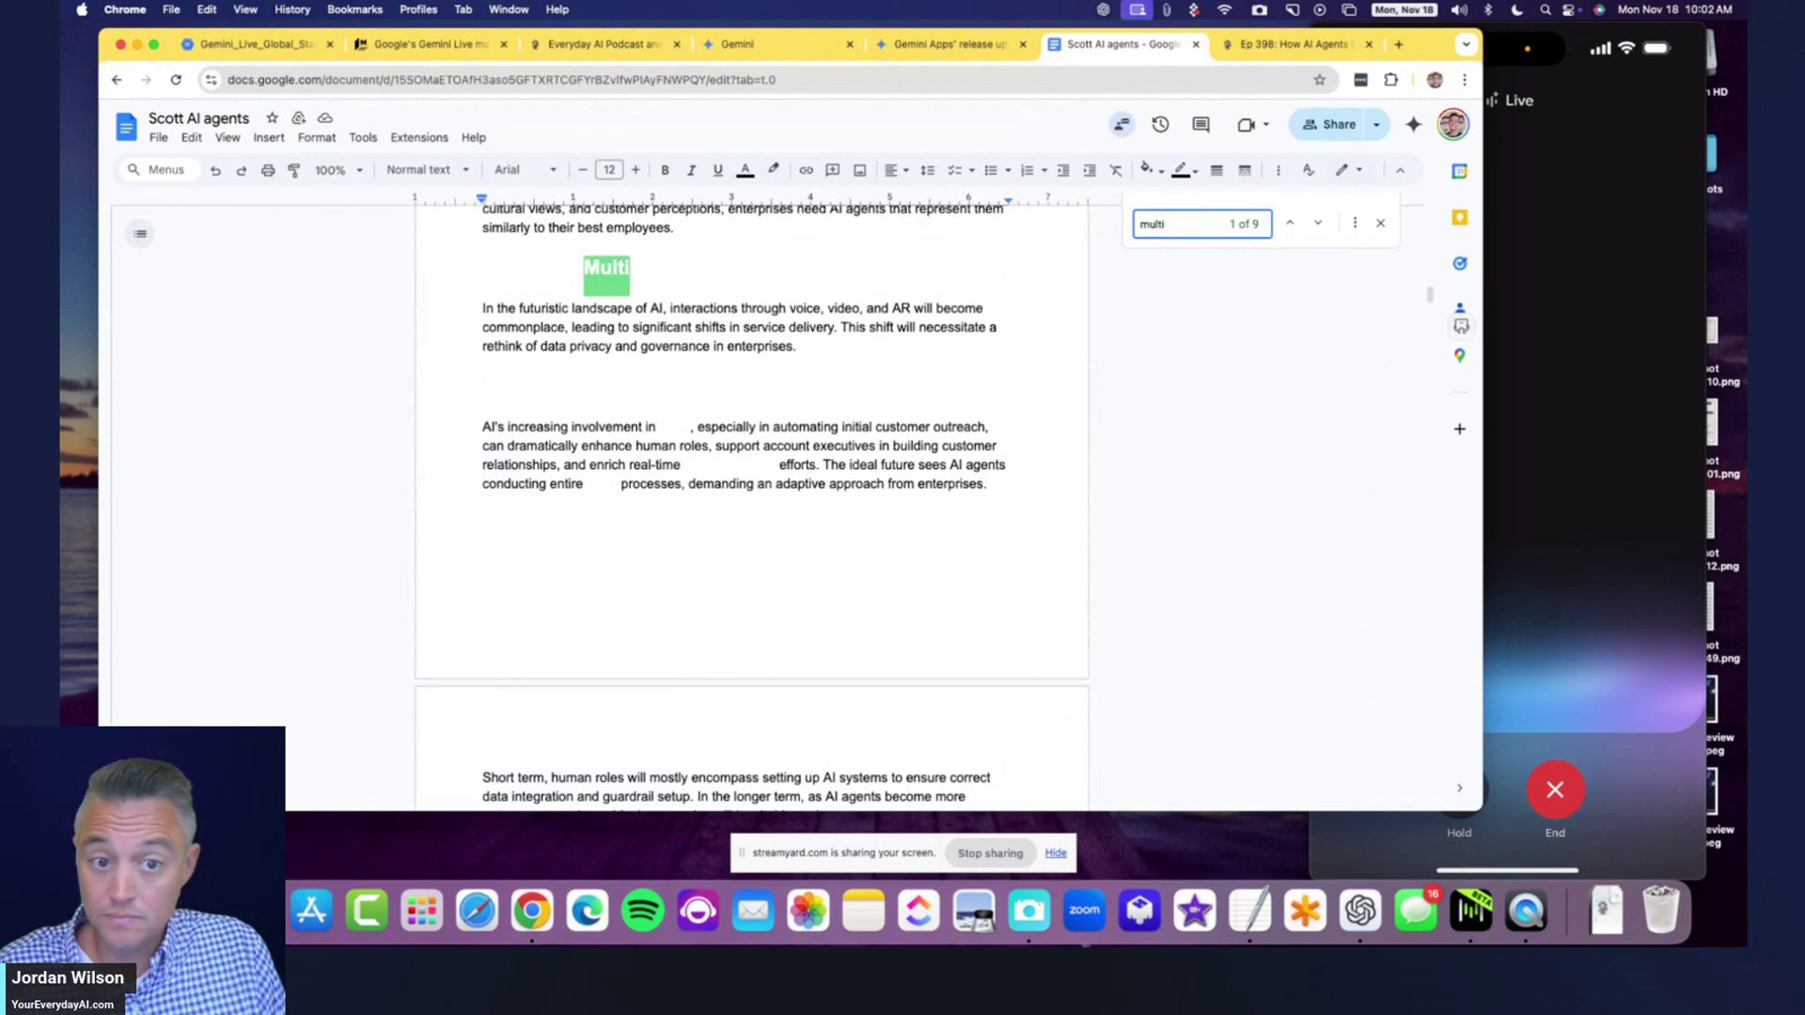
pyautogui.press('Return')
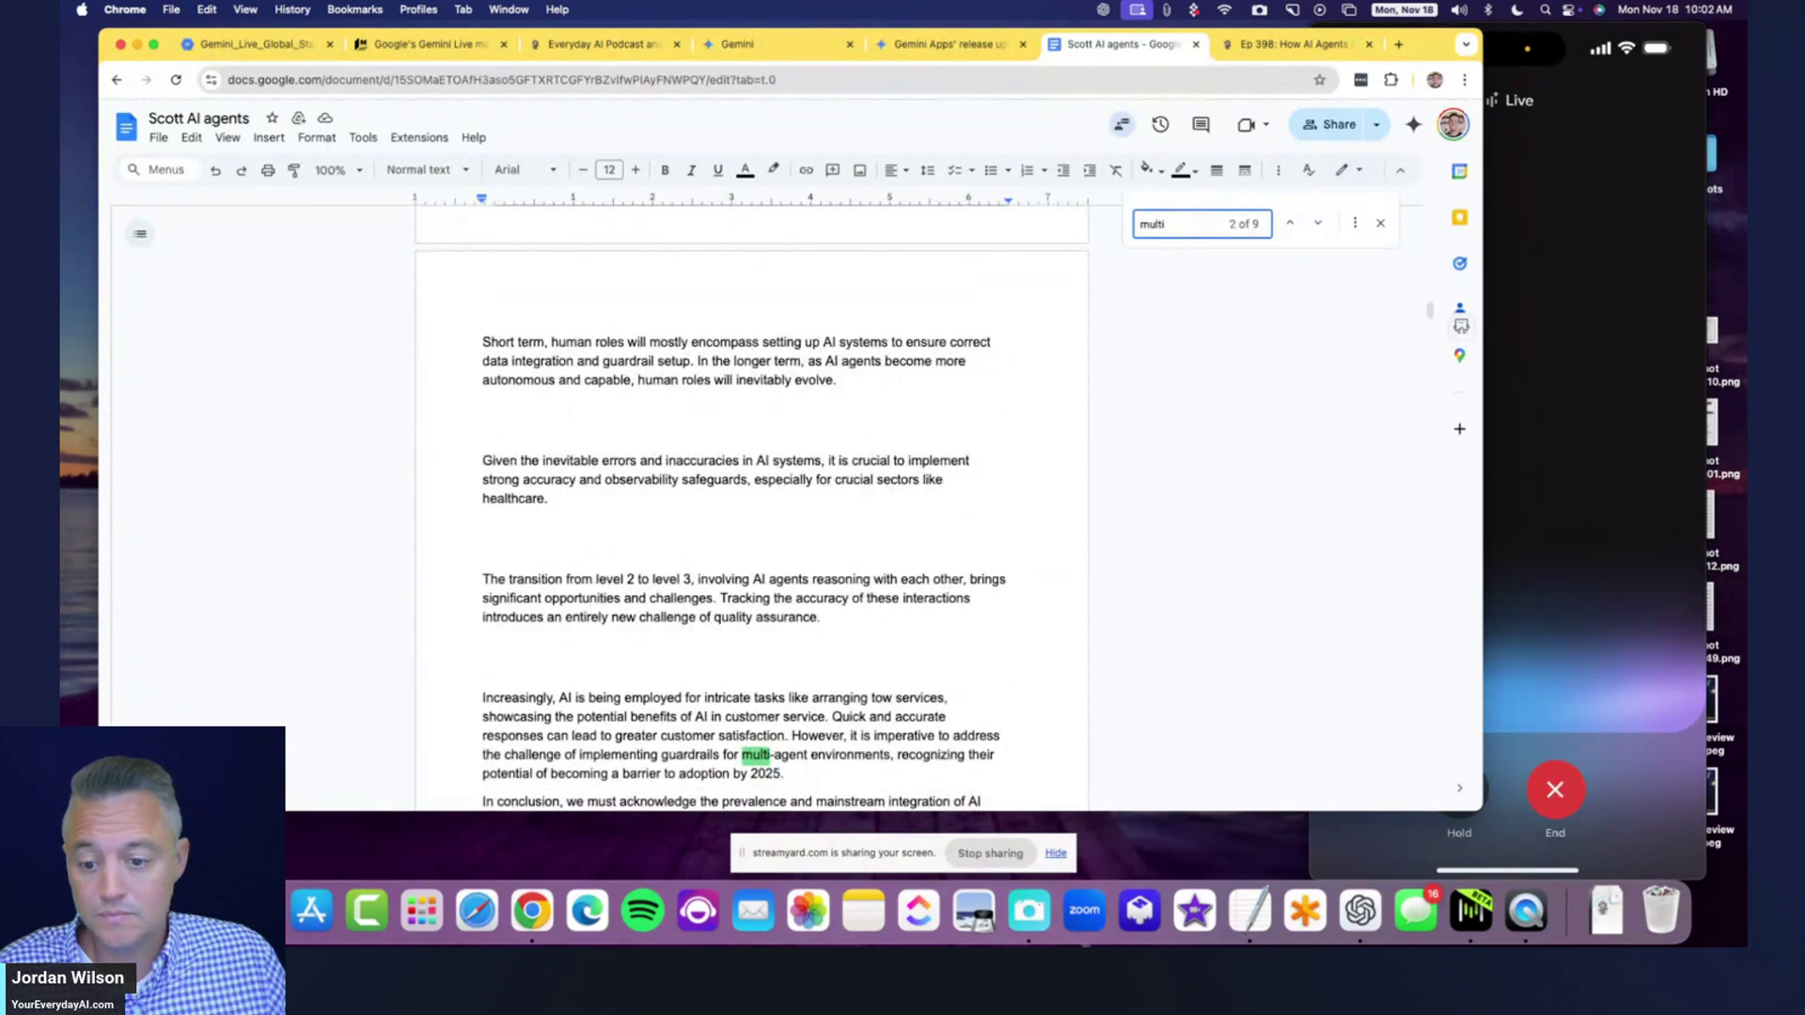
pyautogui.scroll(-5, 677, 273)
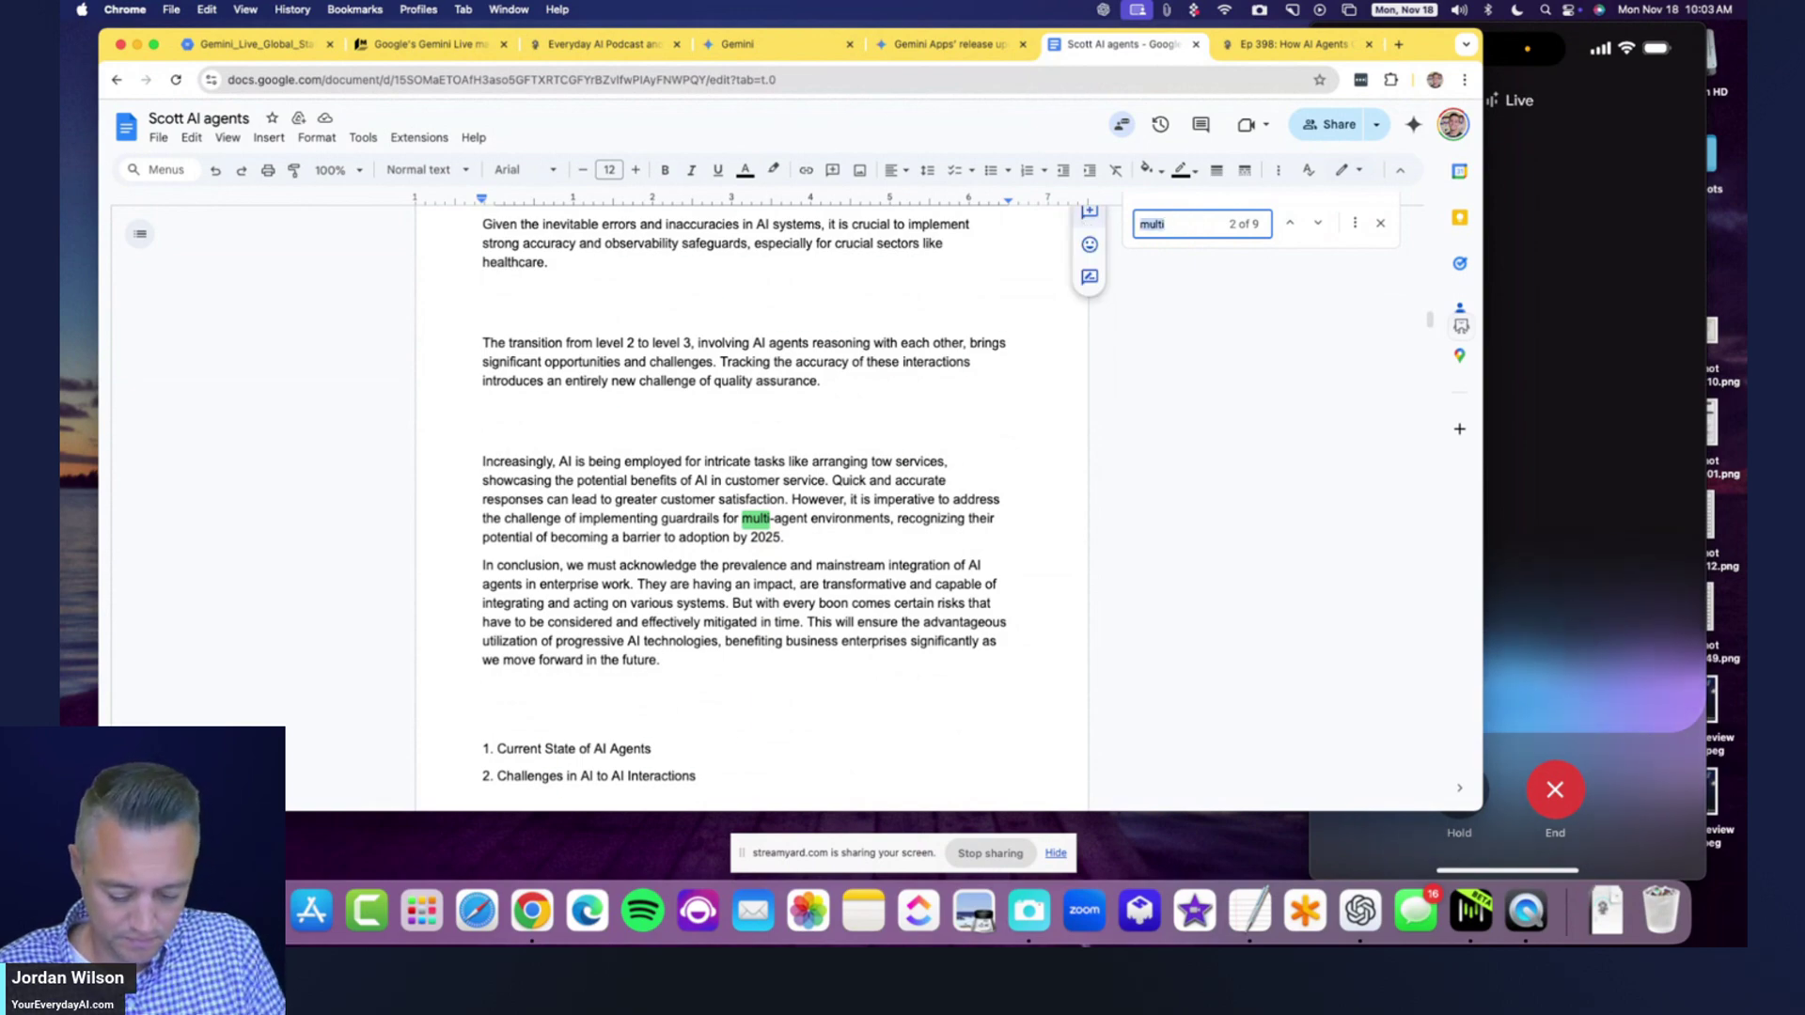
# - Search the "Scott AI agents" document for "supply"
pyautogui.write('supp')
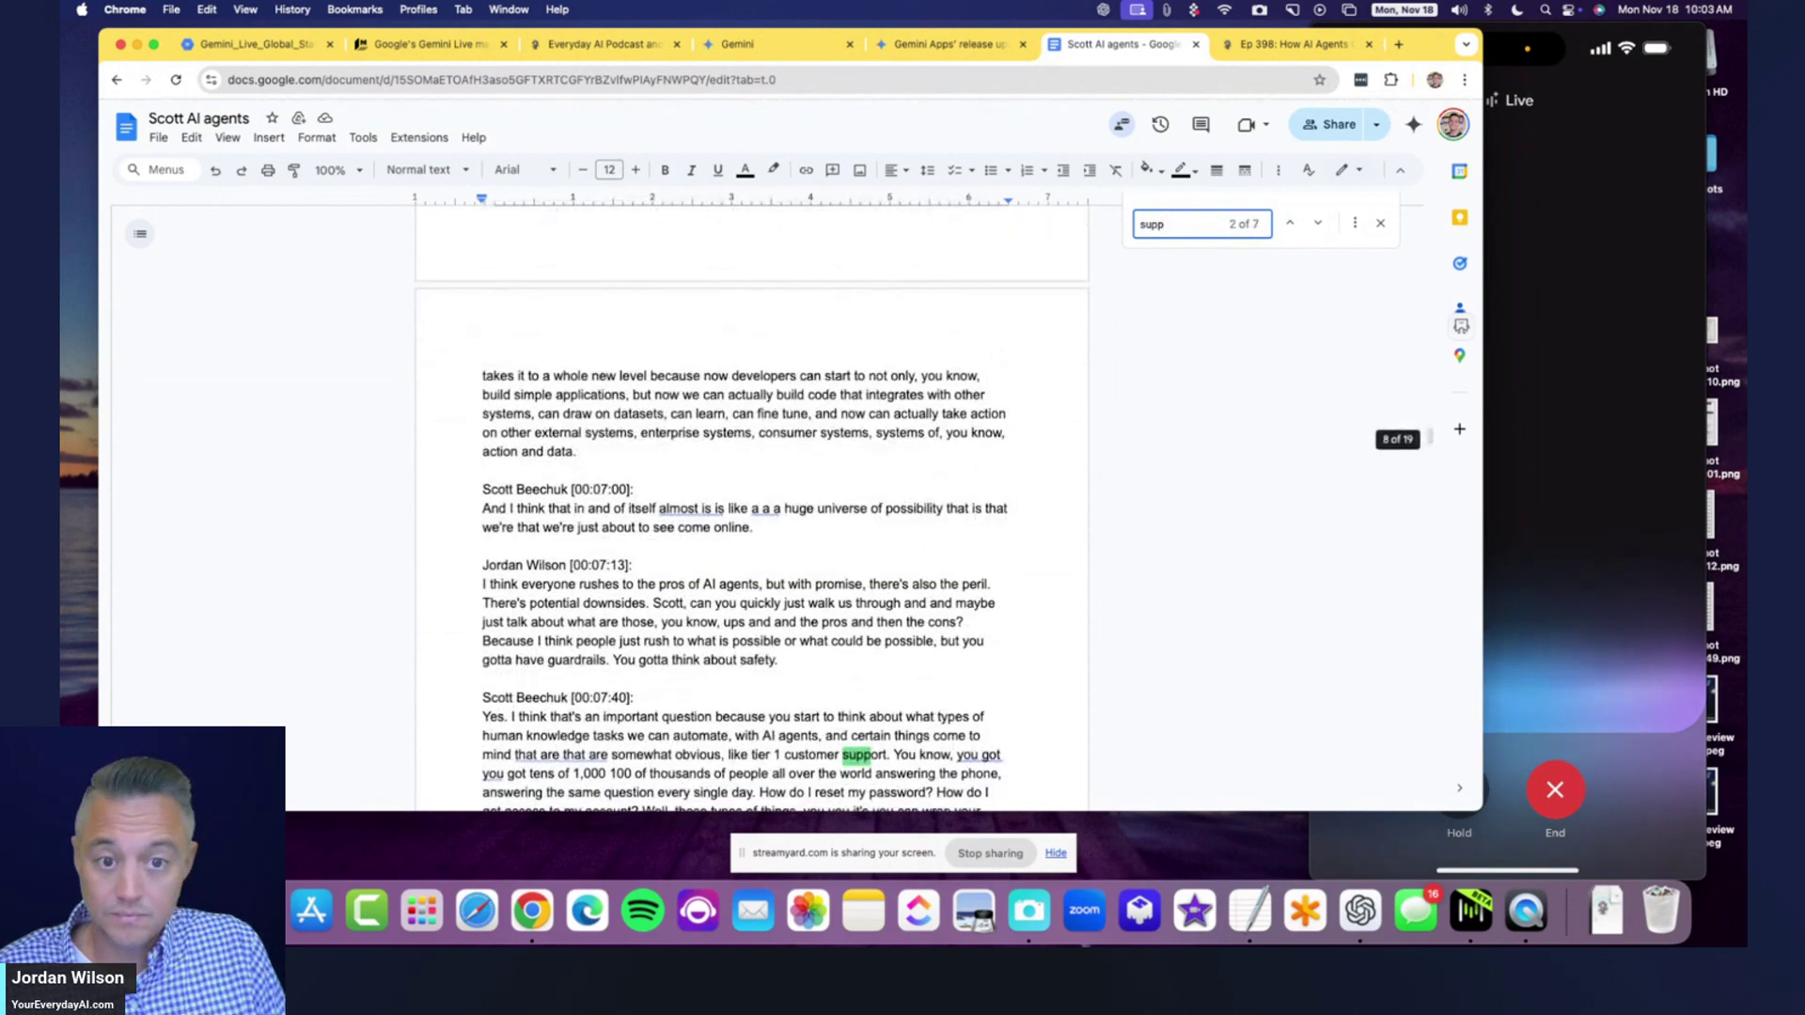
pyautogui.write('ly')
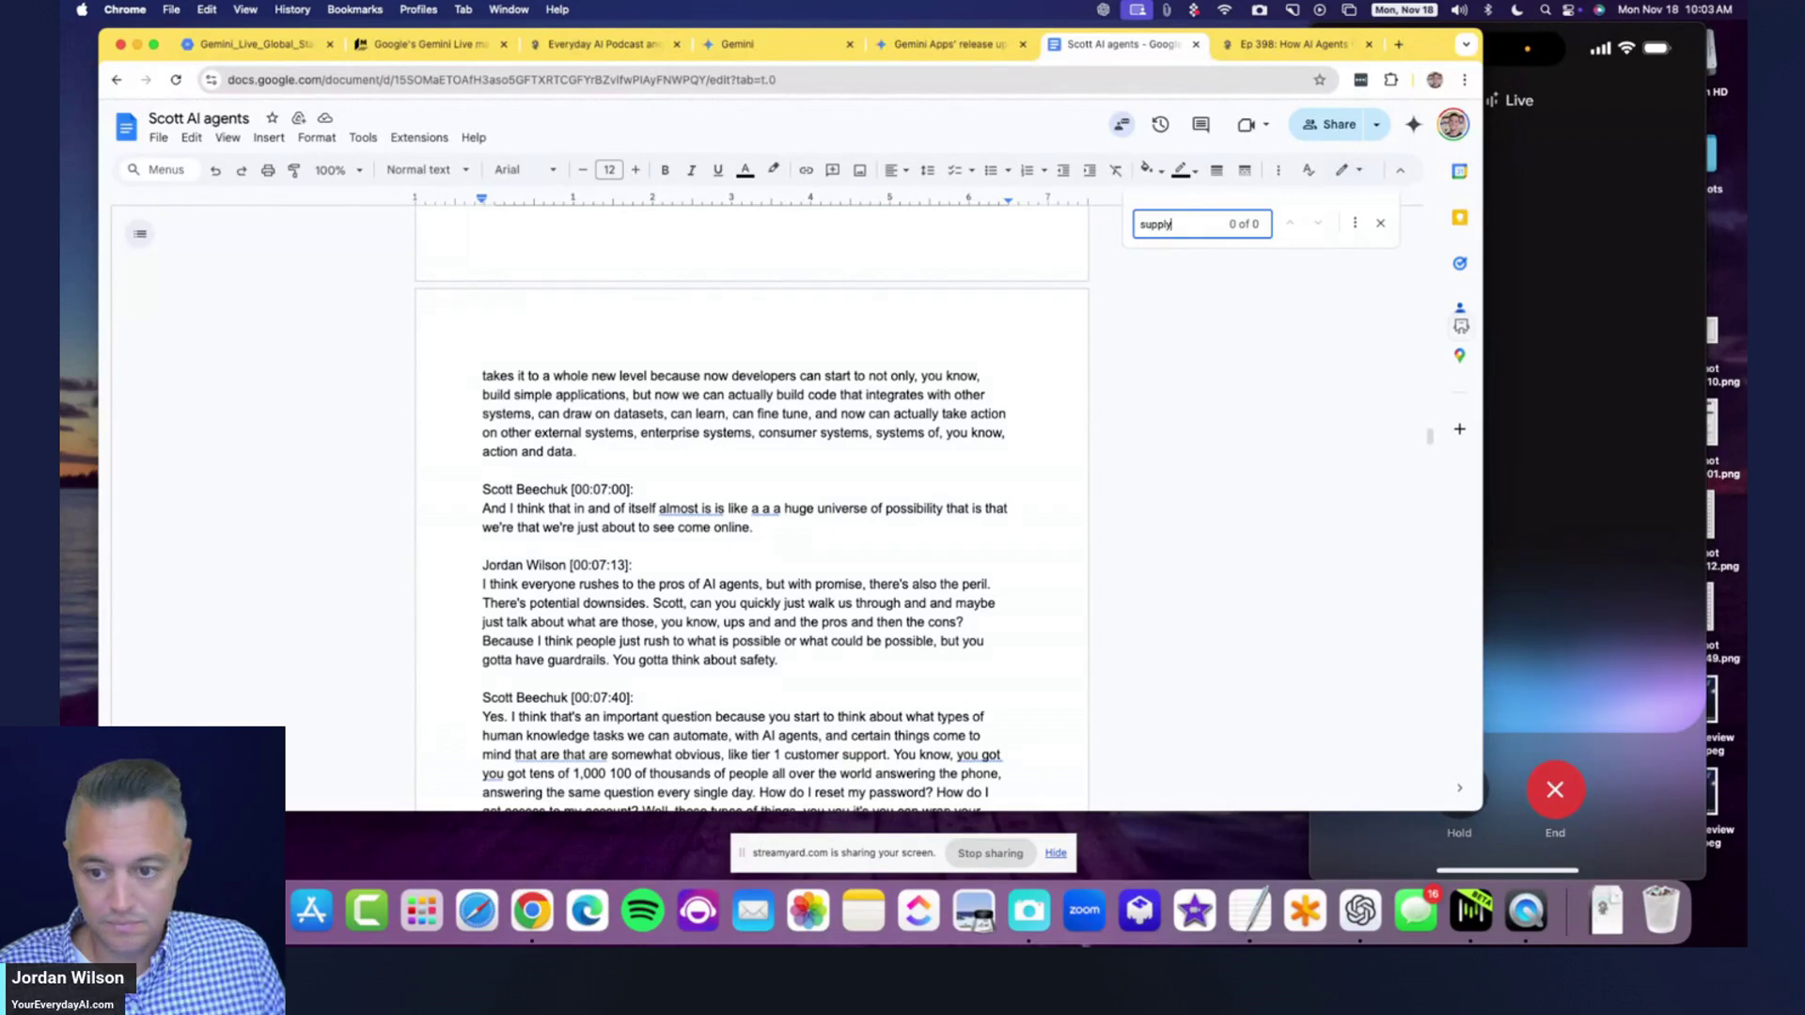
pyautogui.doubleClick(1194, 226)
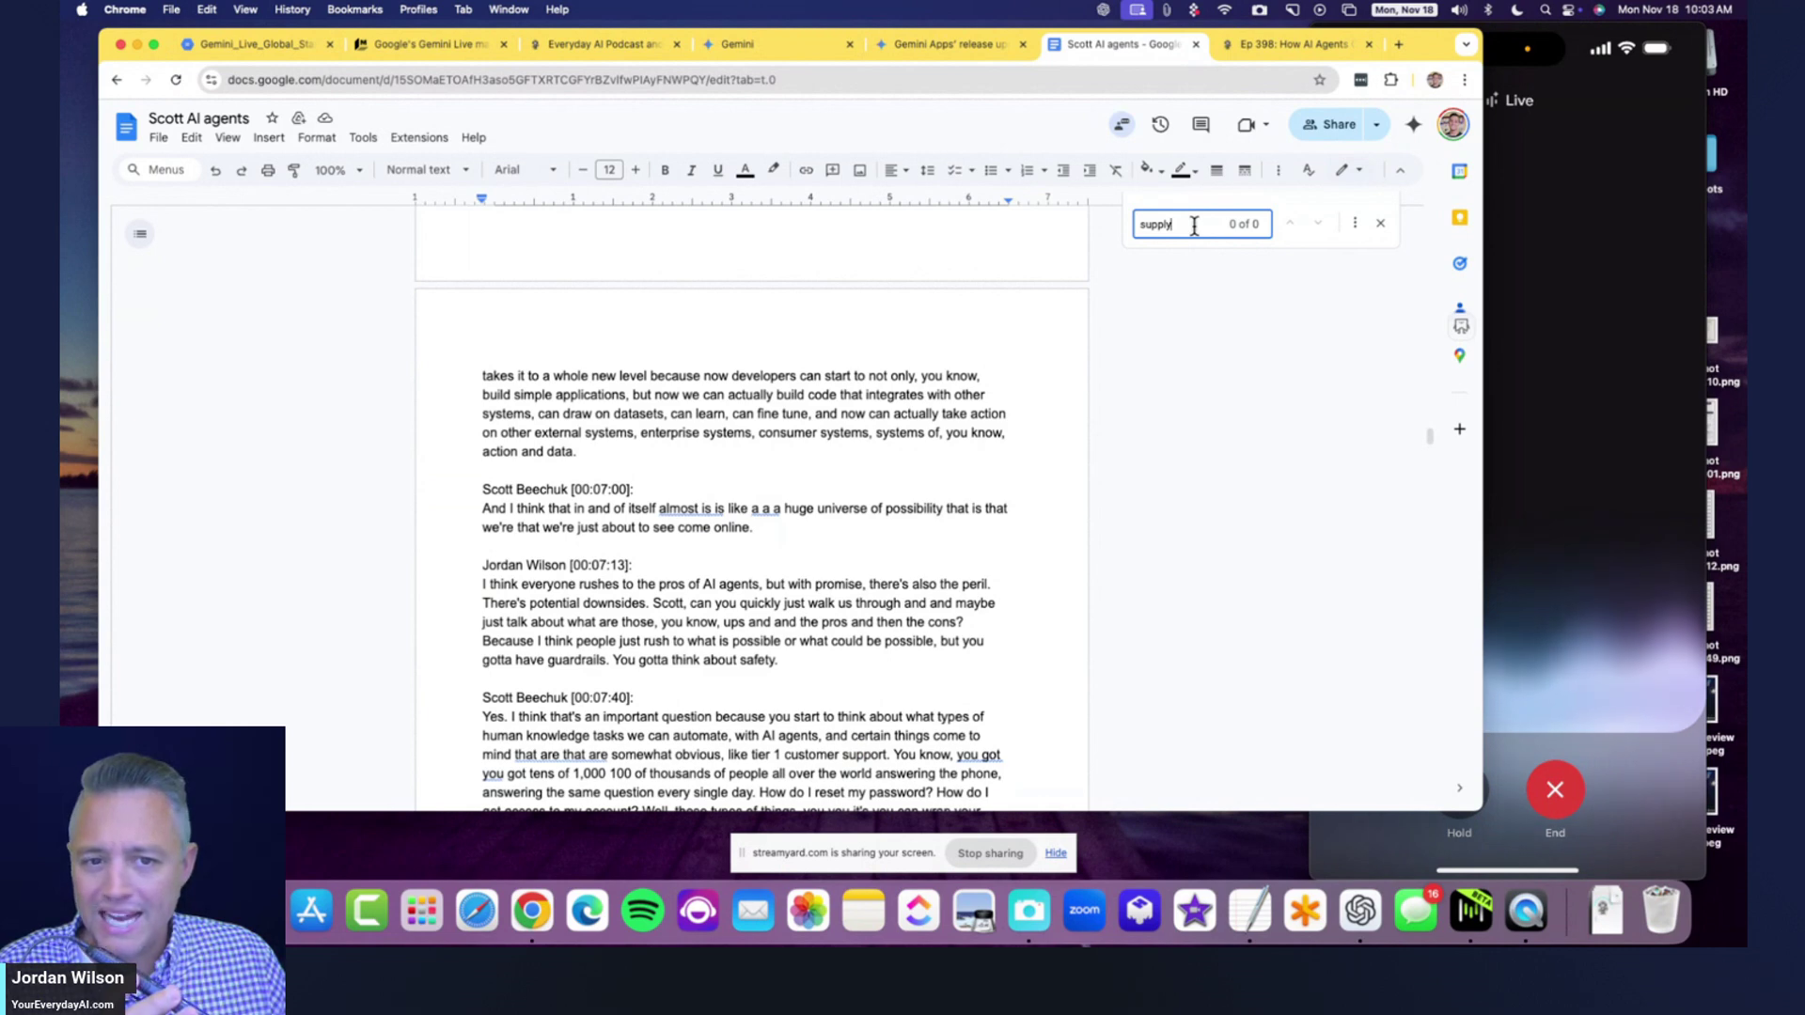
# - Search the "Scott AI agents" document for "chain" and clear the search term
pyautogui.write('c')
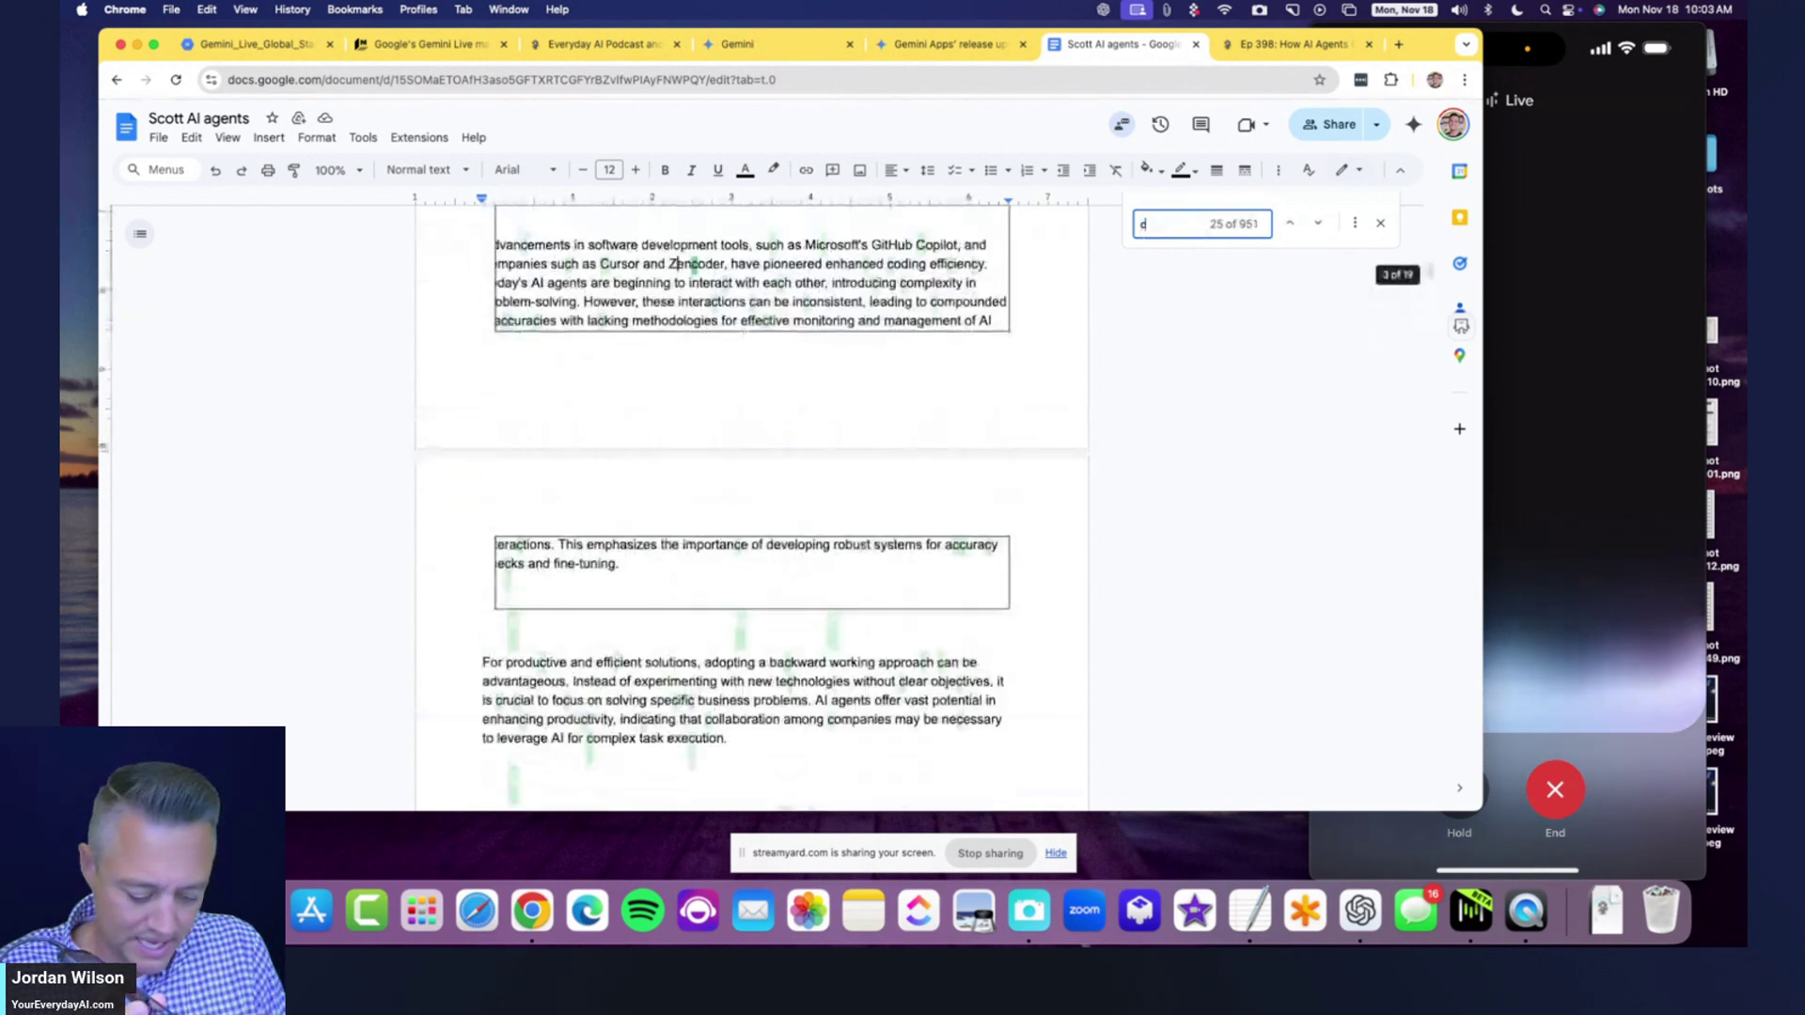
pyautogui.write('hain')
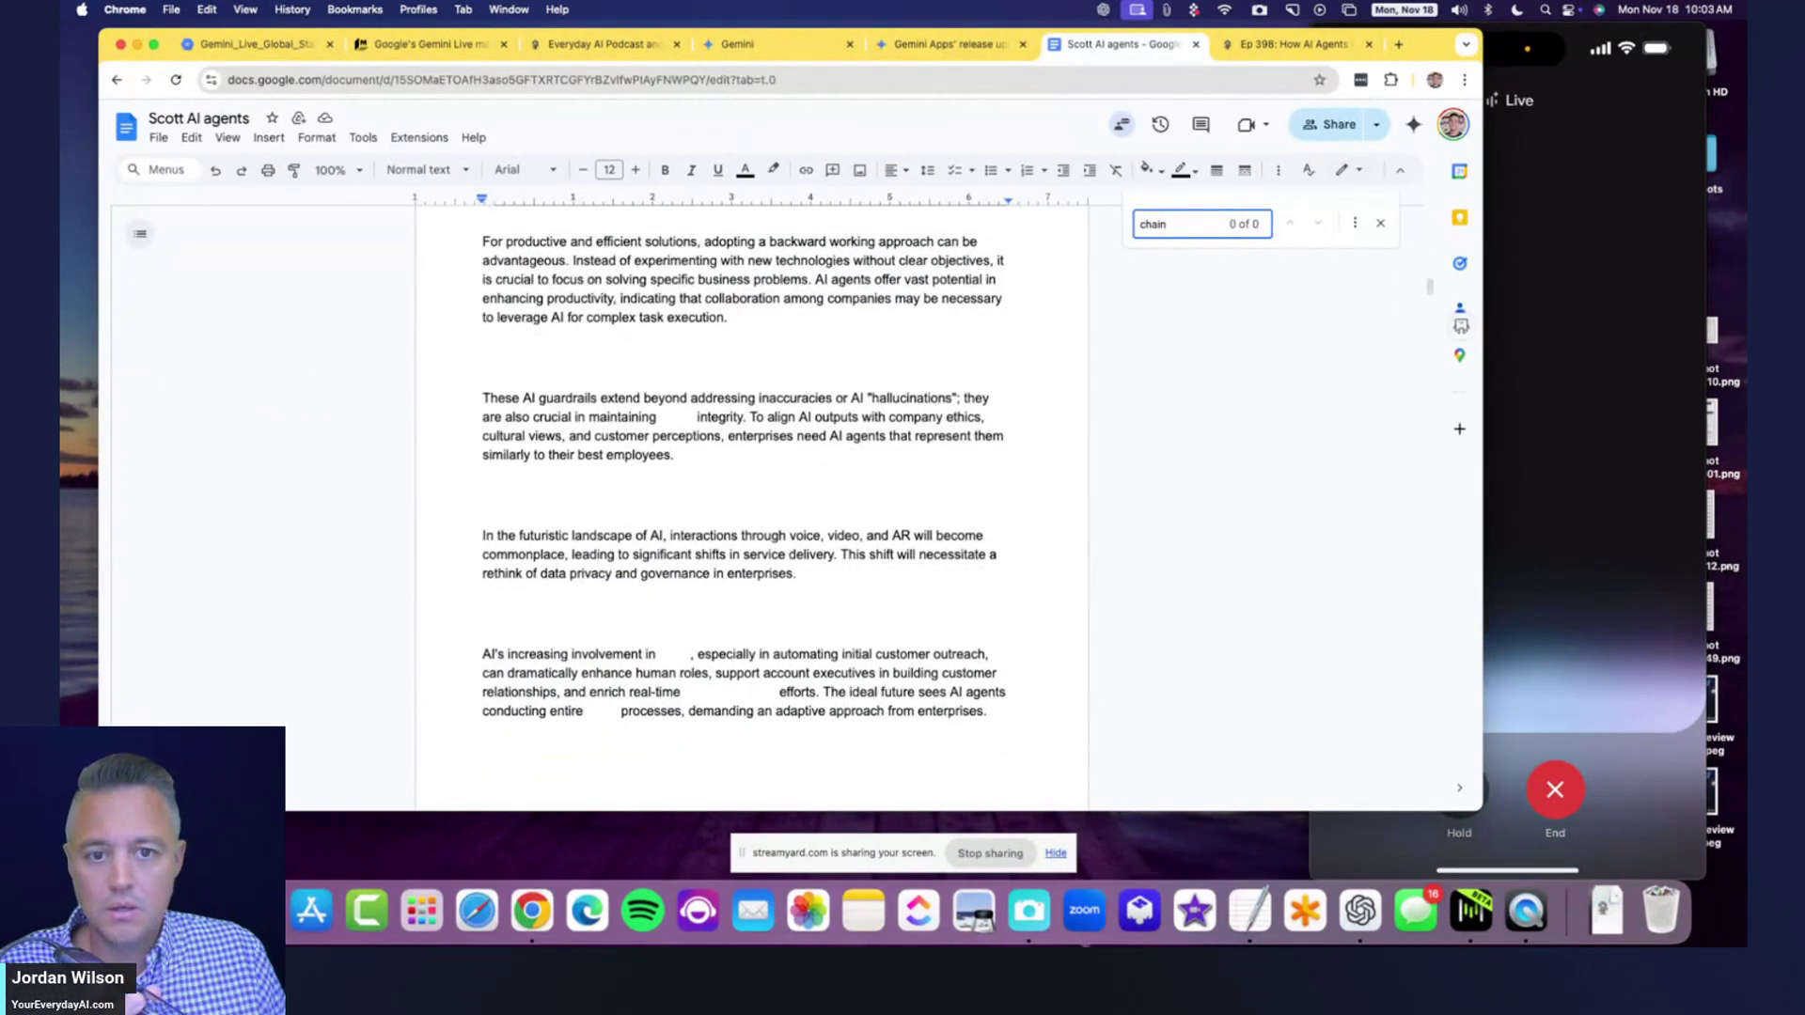
pyautogui.press('BackSpace')
pyautogui.press('BackSpace')
pyautogui.press('BackSpace')
pyautogui.press('BackSpace')
pyautogui.press('BackSpace')
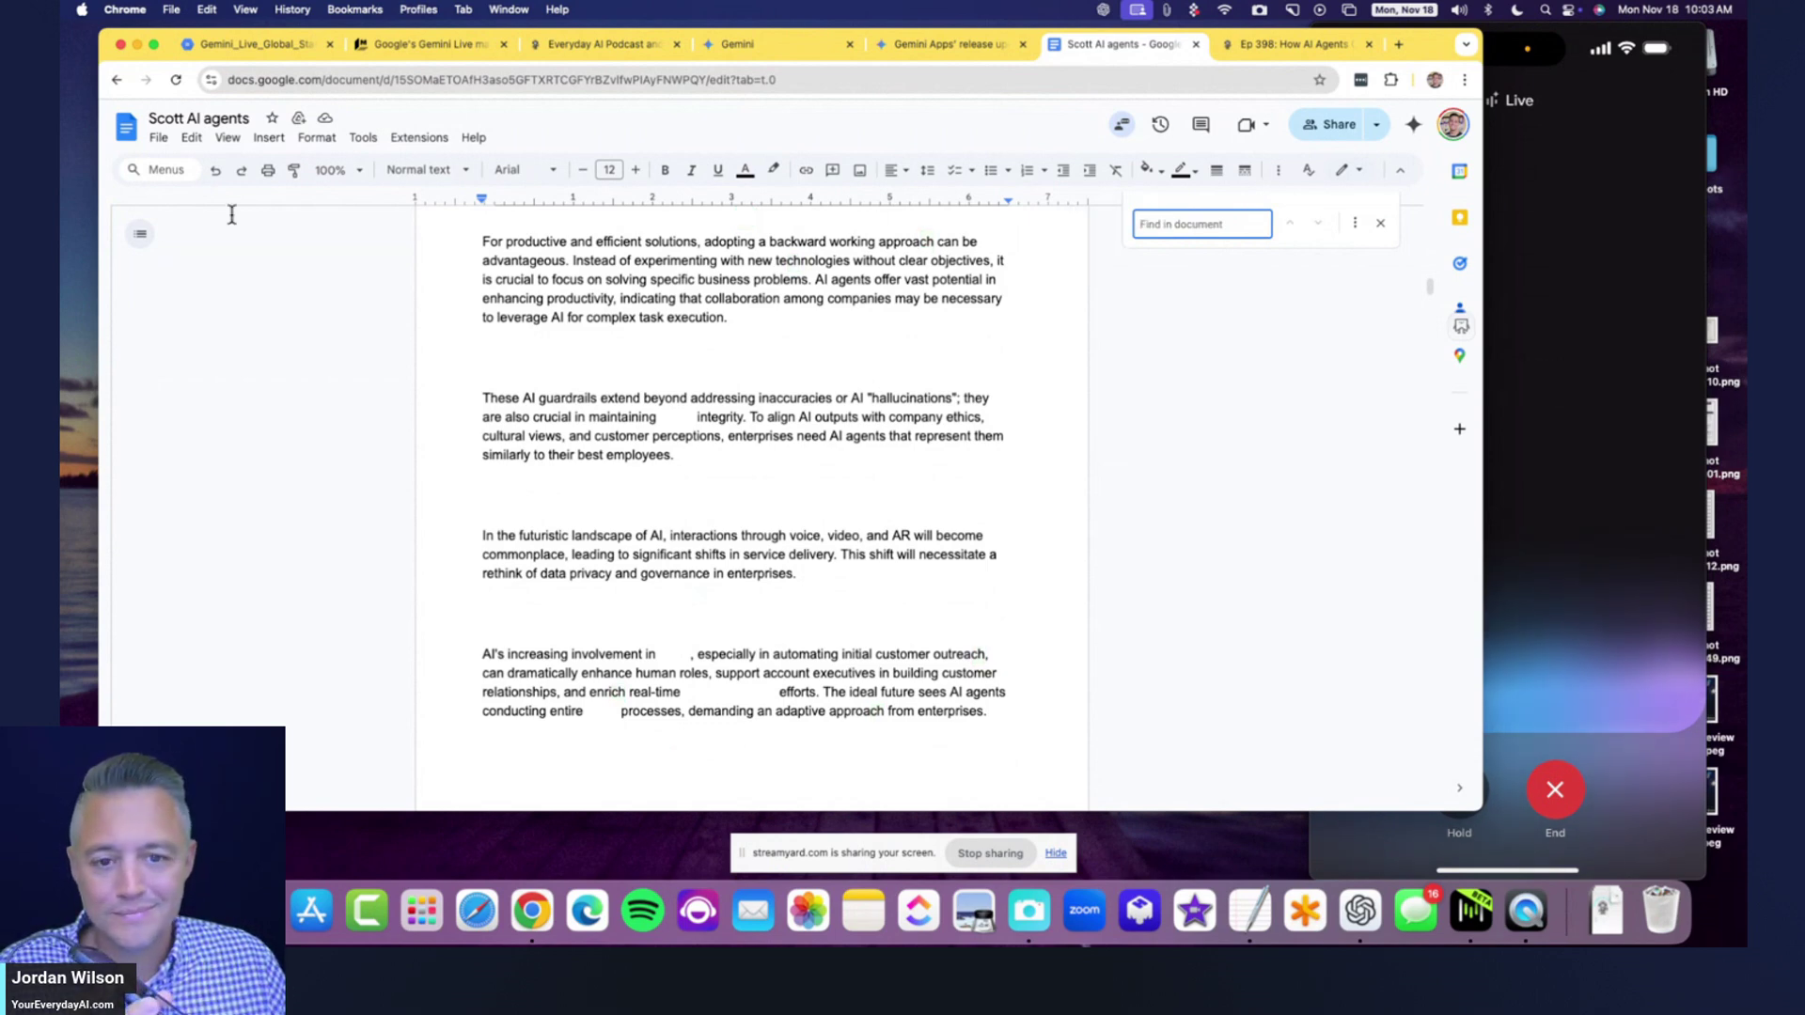
# - Find the 00:01:04 transcript passage and highlight "WorkLab podcast" in it
pyautogui.scroll(-10, 824, 473)
pyautogui.scroll(-5, 825, 473)
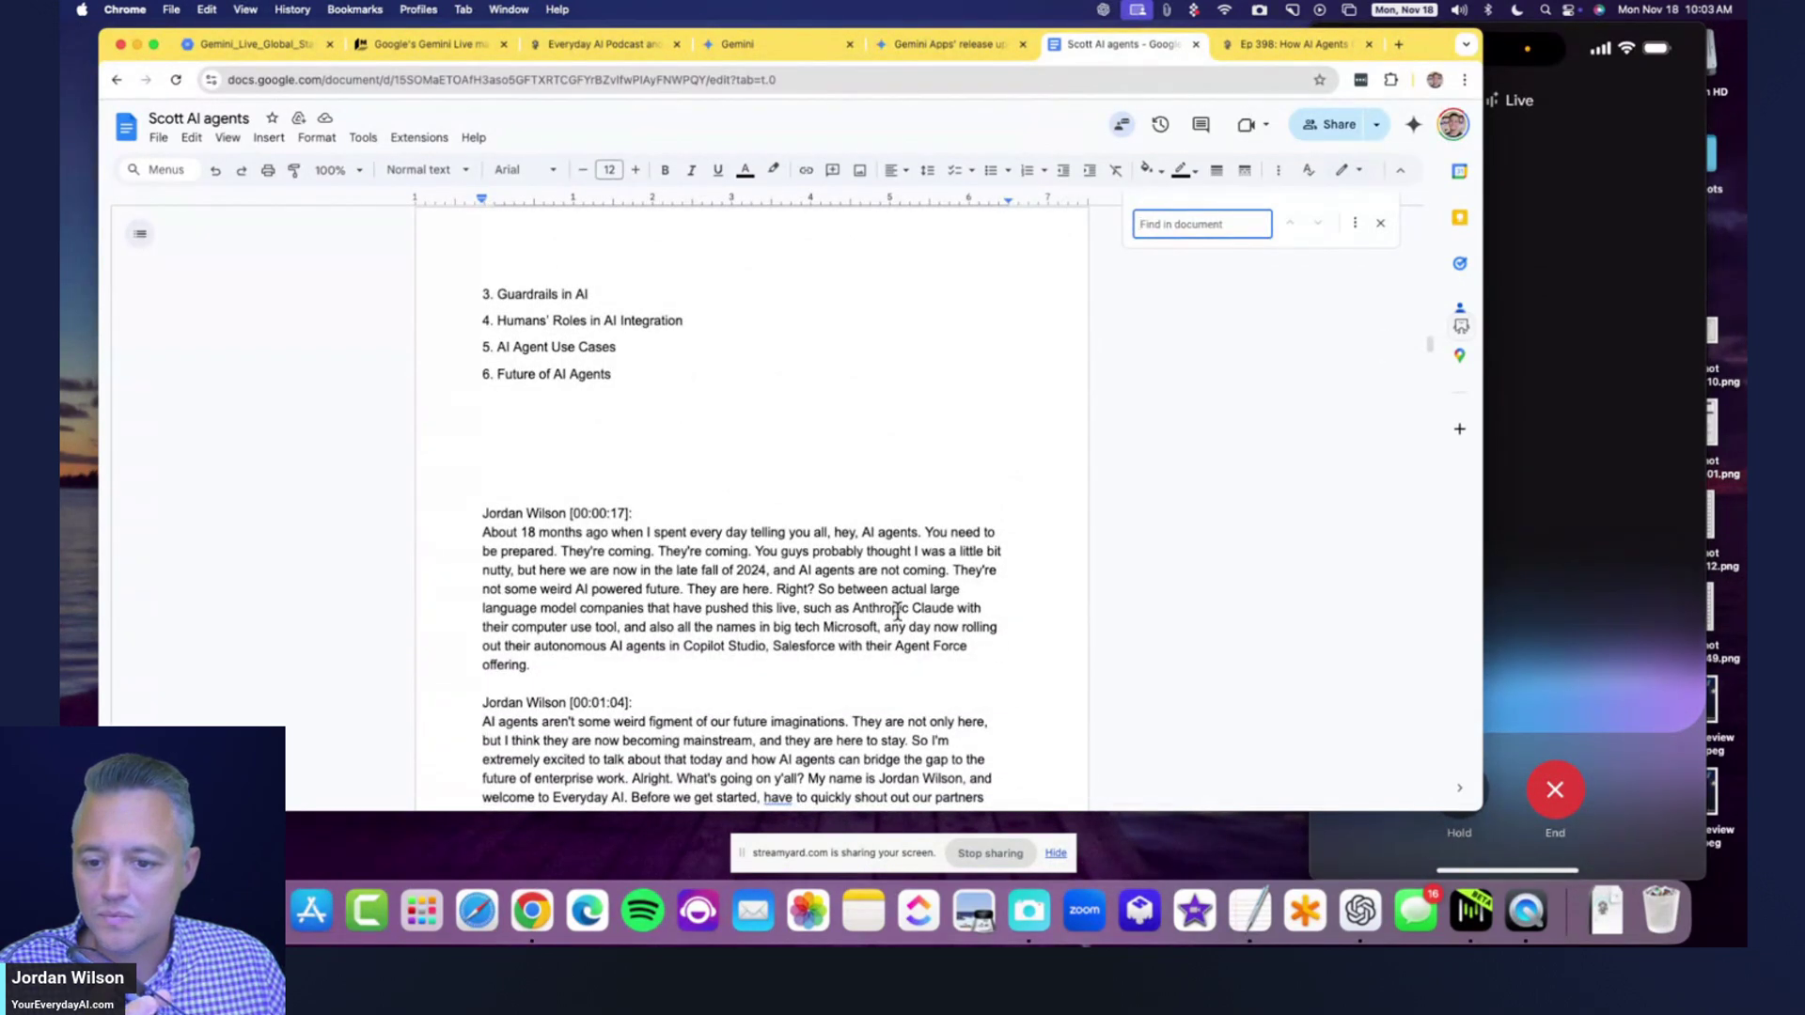
pyautogui.scroll(-3, 806, 609)
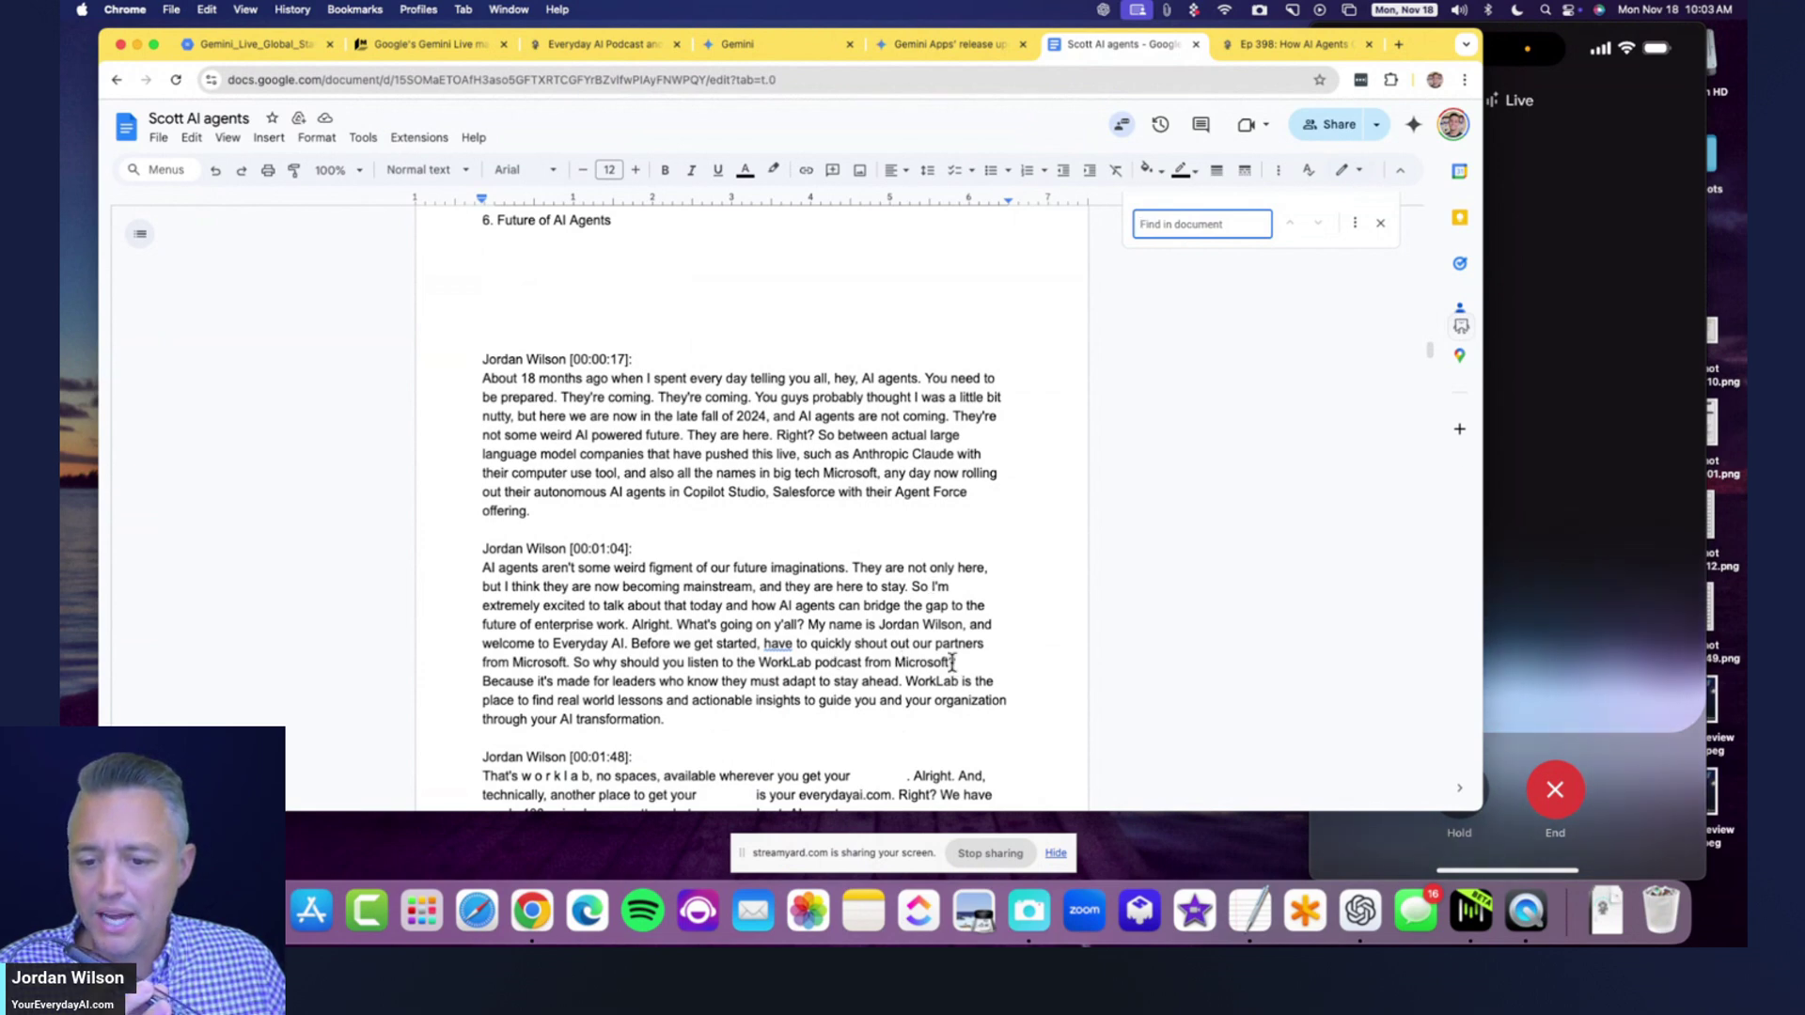
pyautogui.doubleClick(796, 663)
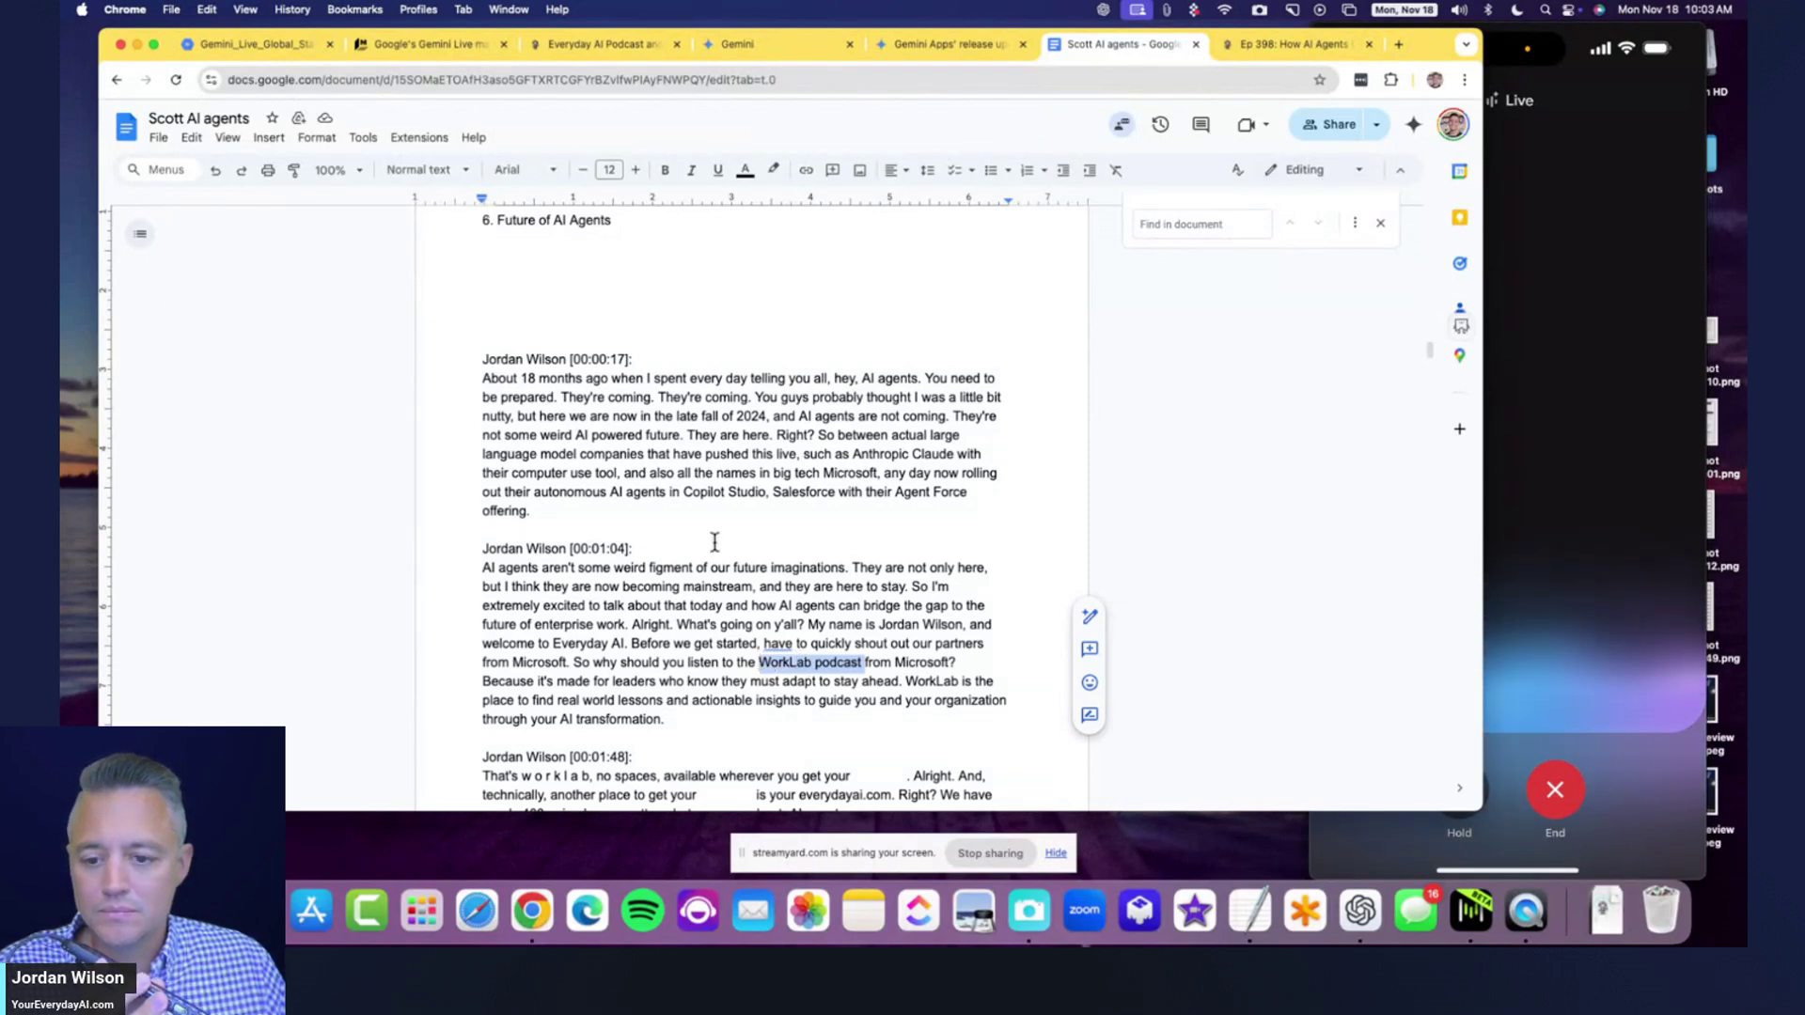
# - Highlight "mentioned sci fi" in the 00:03:53 transcript passage and return to the mirrored phone window
pyautogui.scroll(-3, 865, 667)
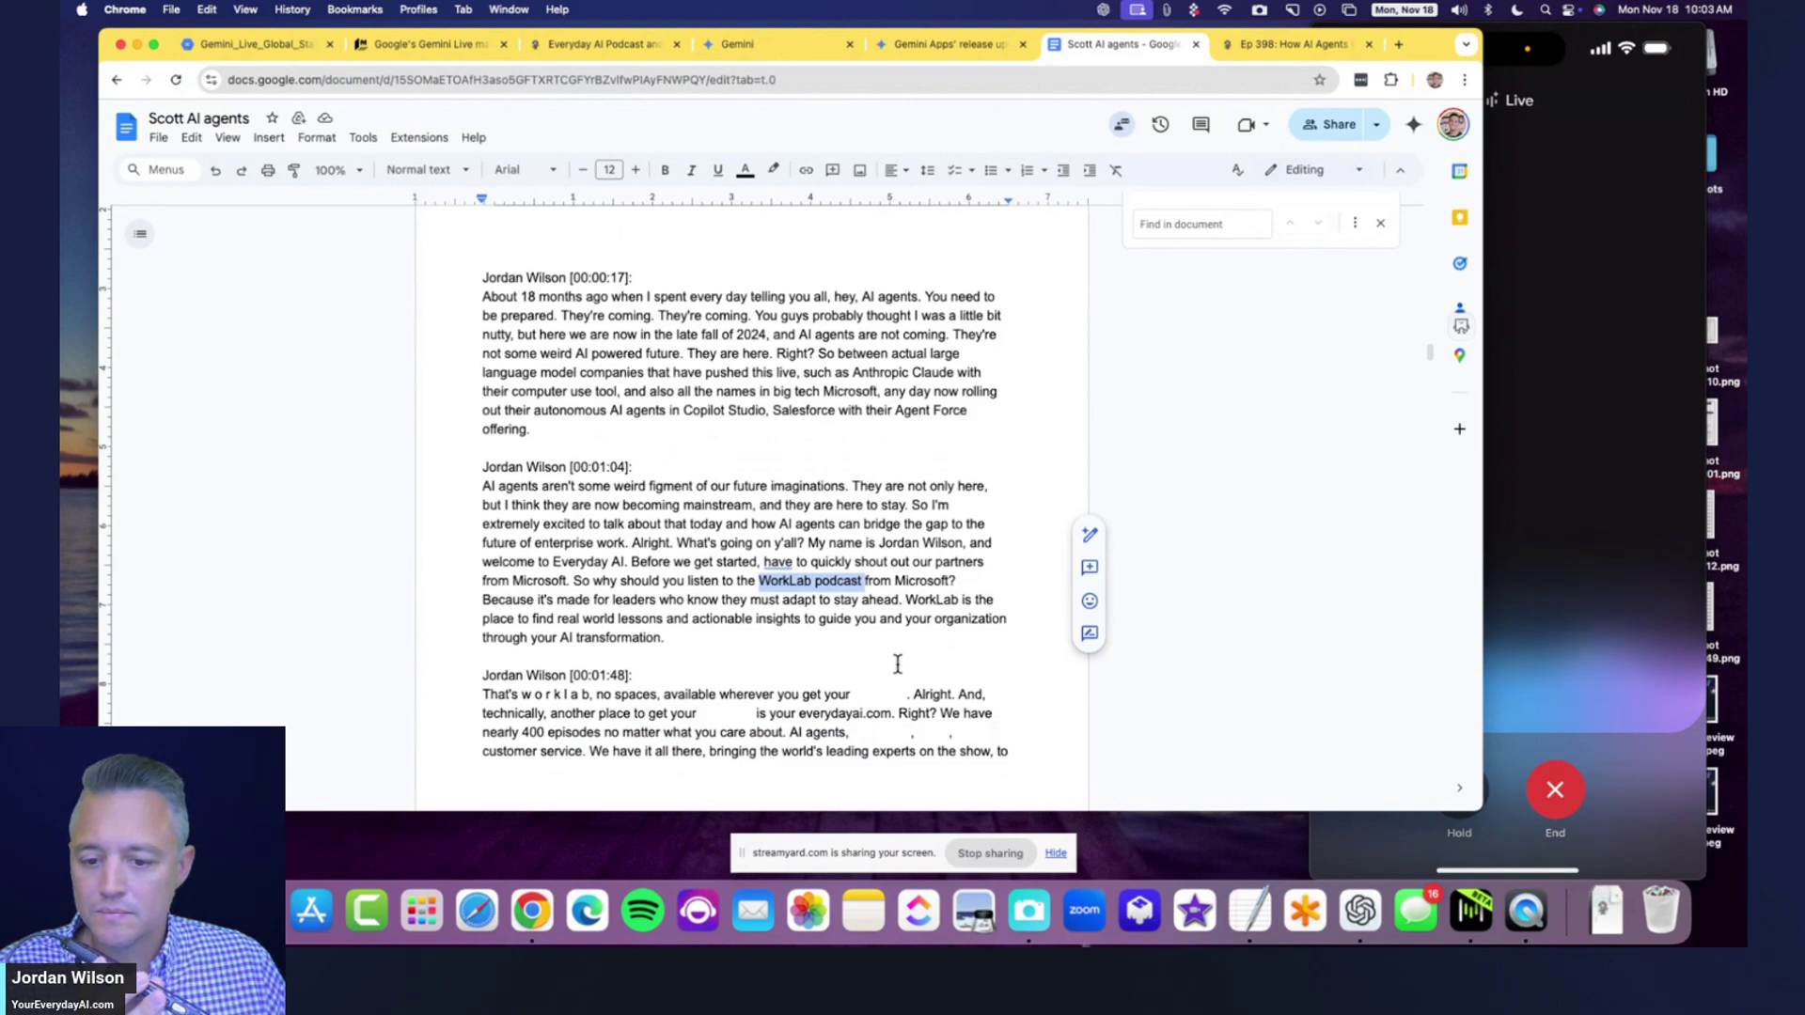
pyautogui.scroll(-10, 897, 664)
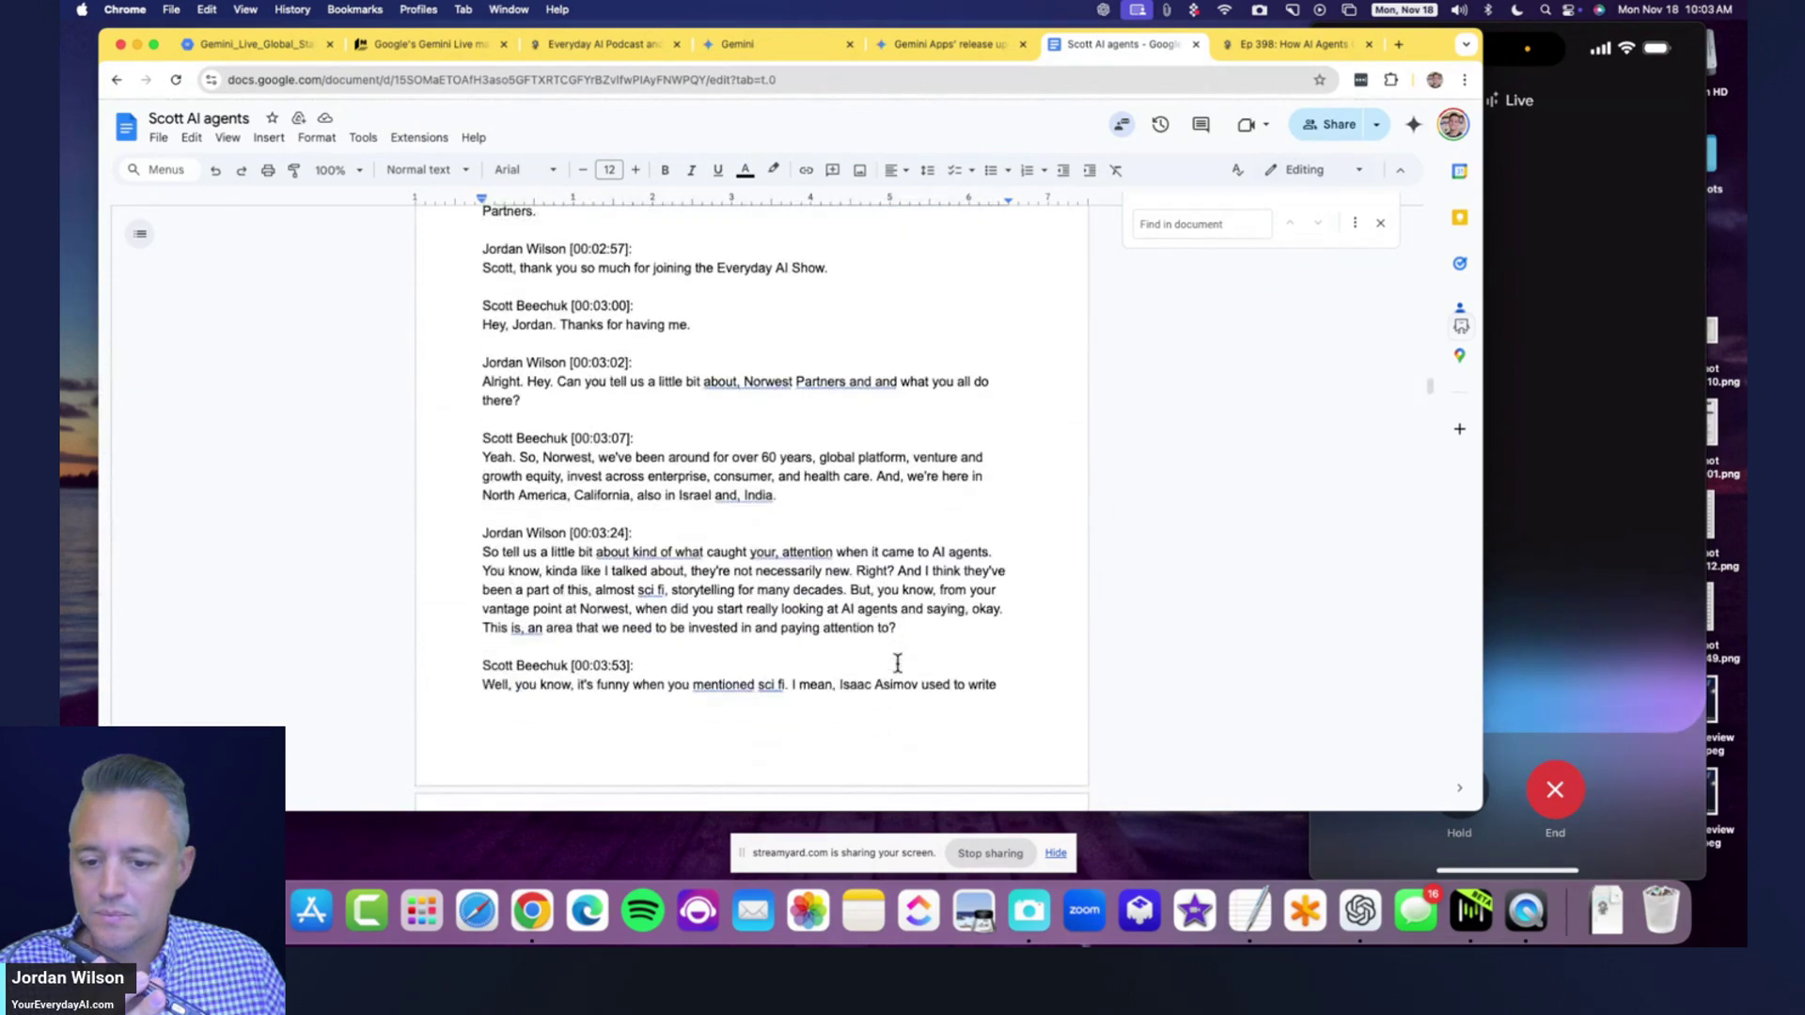
pyautogui.scroll(-4, 898, 663)
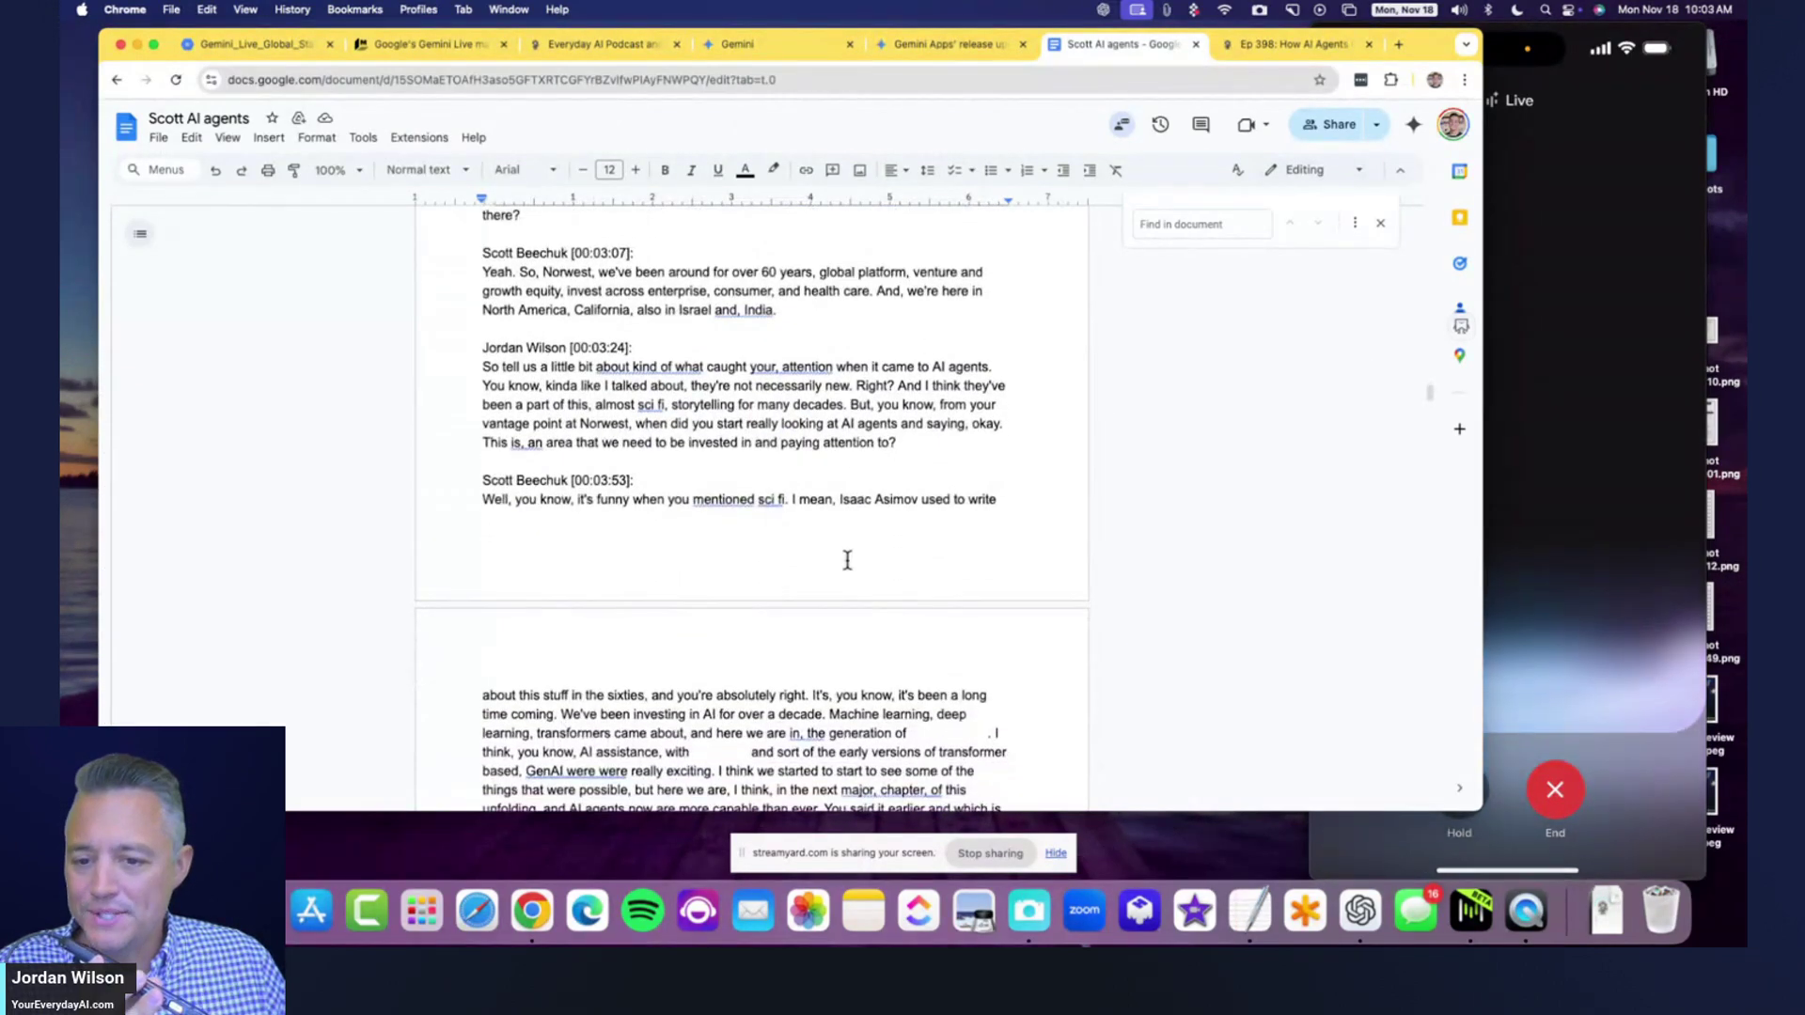
pyautogui.moveTo(784, 501); pyautogui.dragTo(764, 499)
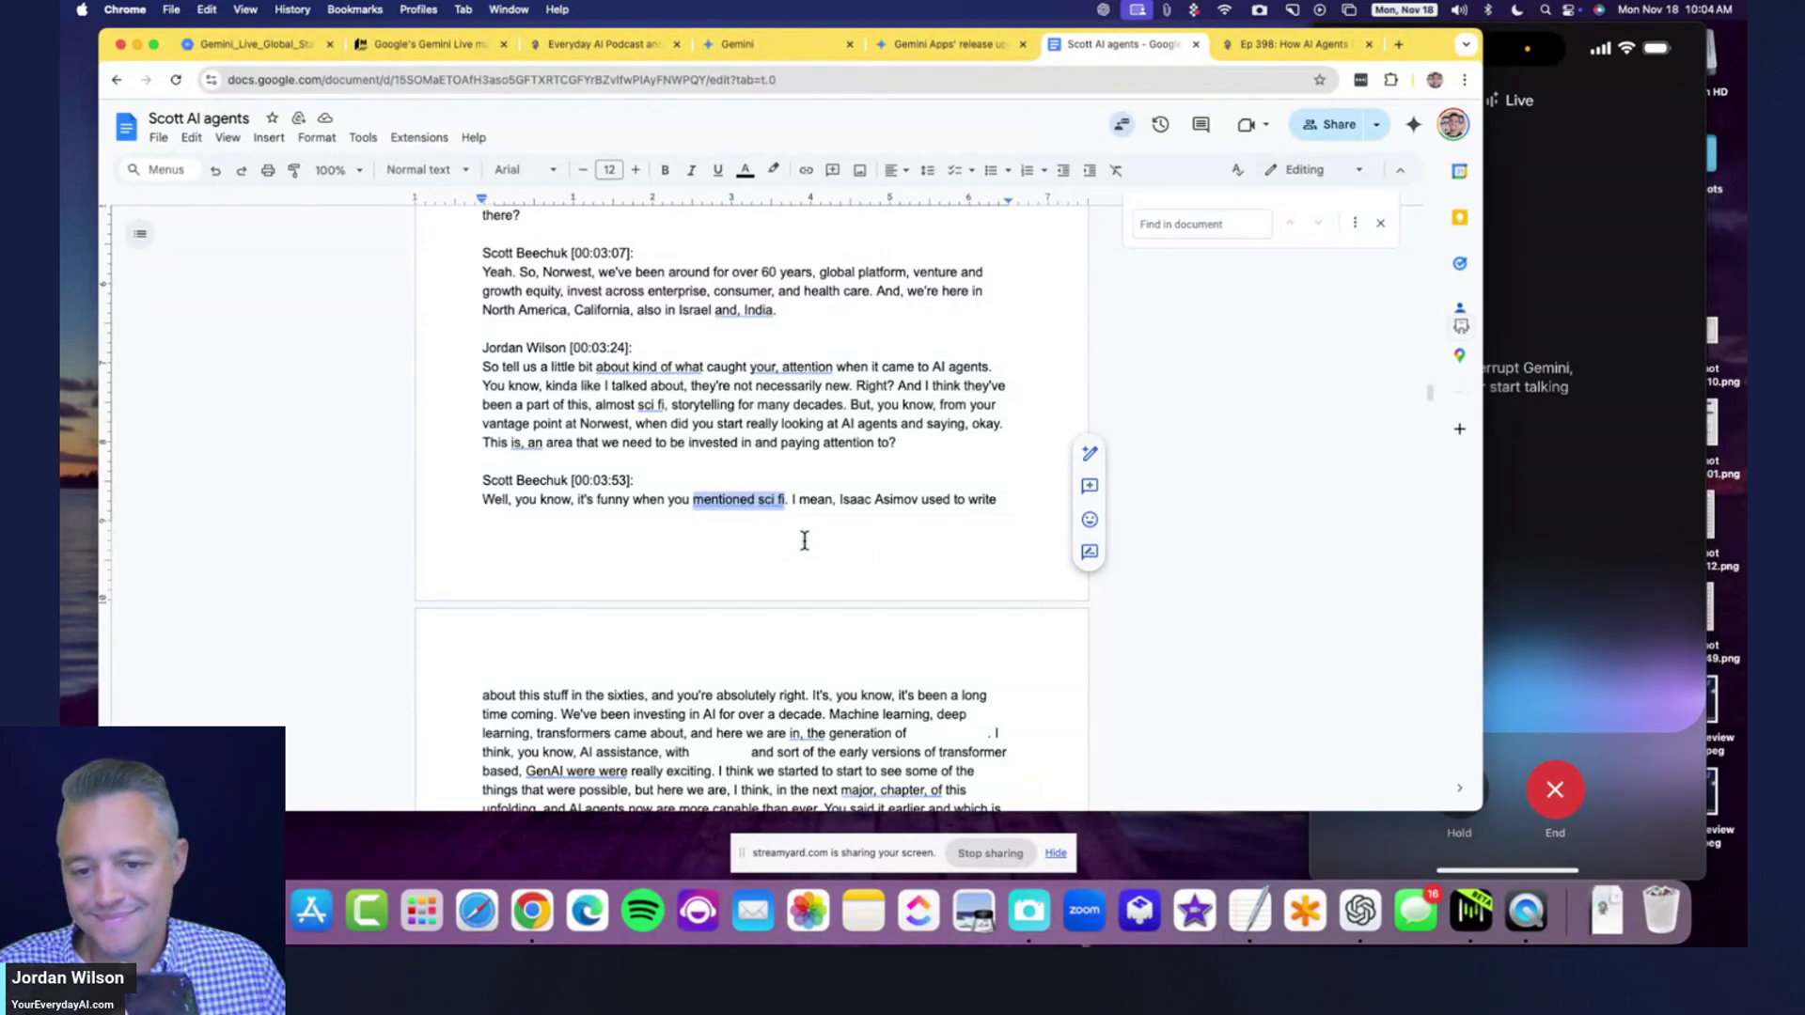
pyautogui.click(1538, 612)
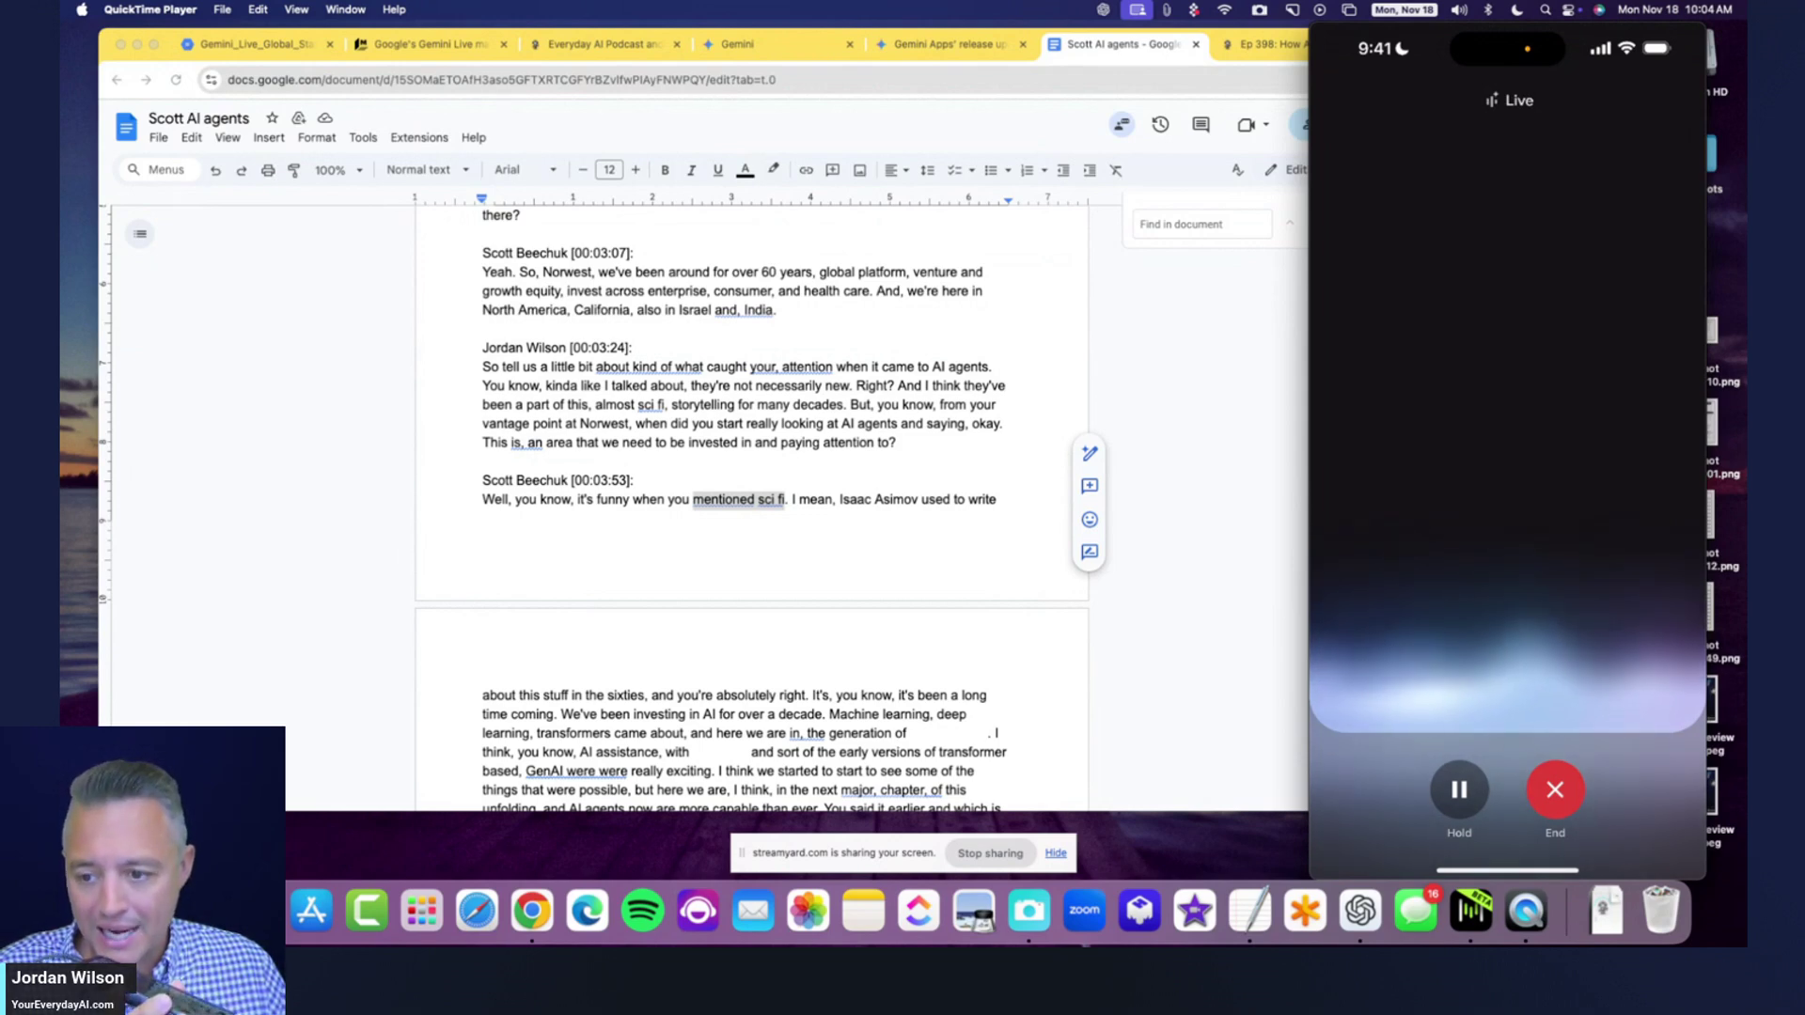
# - Return to the document and highlight the 00:03:53 speaker heading with the sci-fi and Isaac Asimov line below it
pyautogui.click(770, 513)
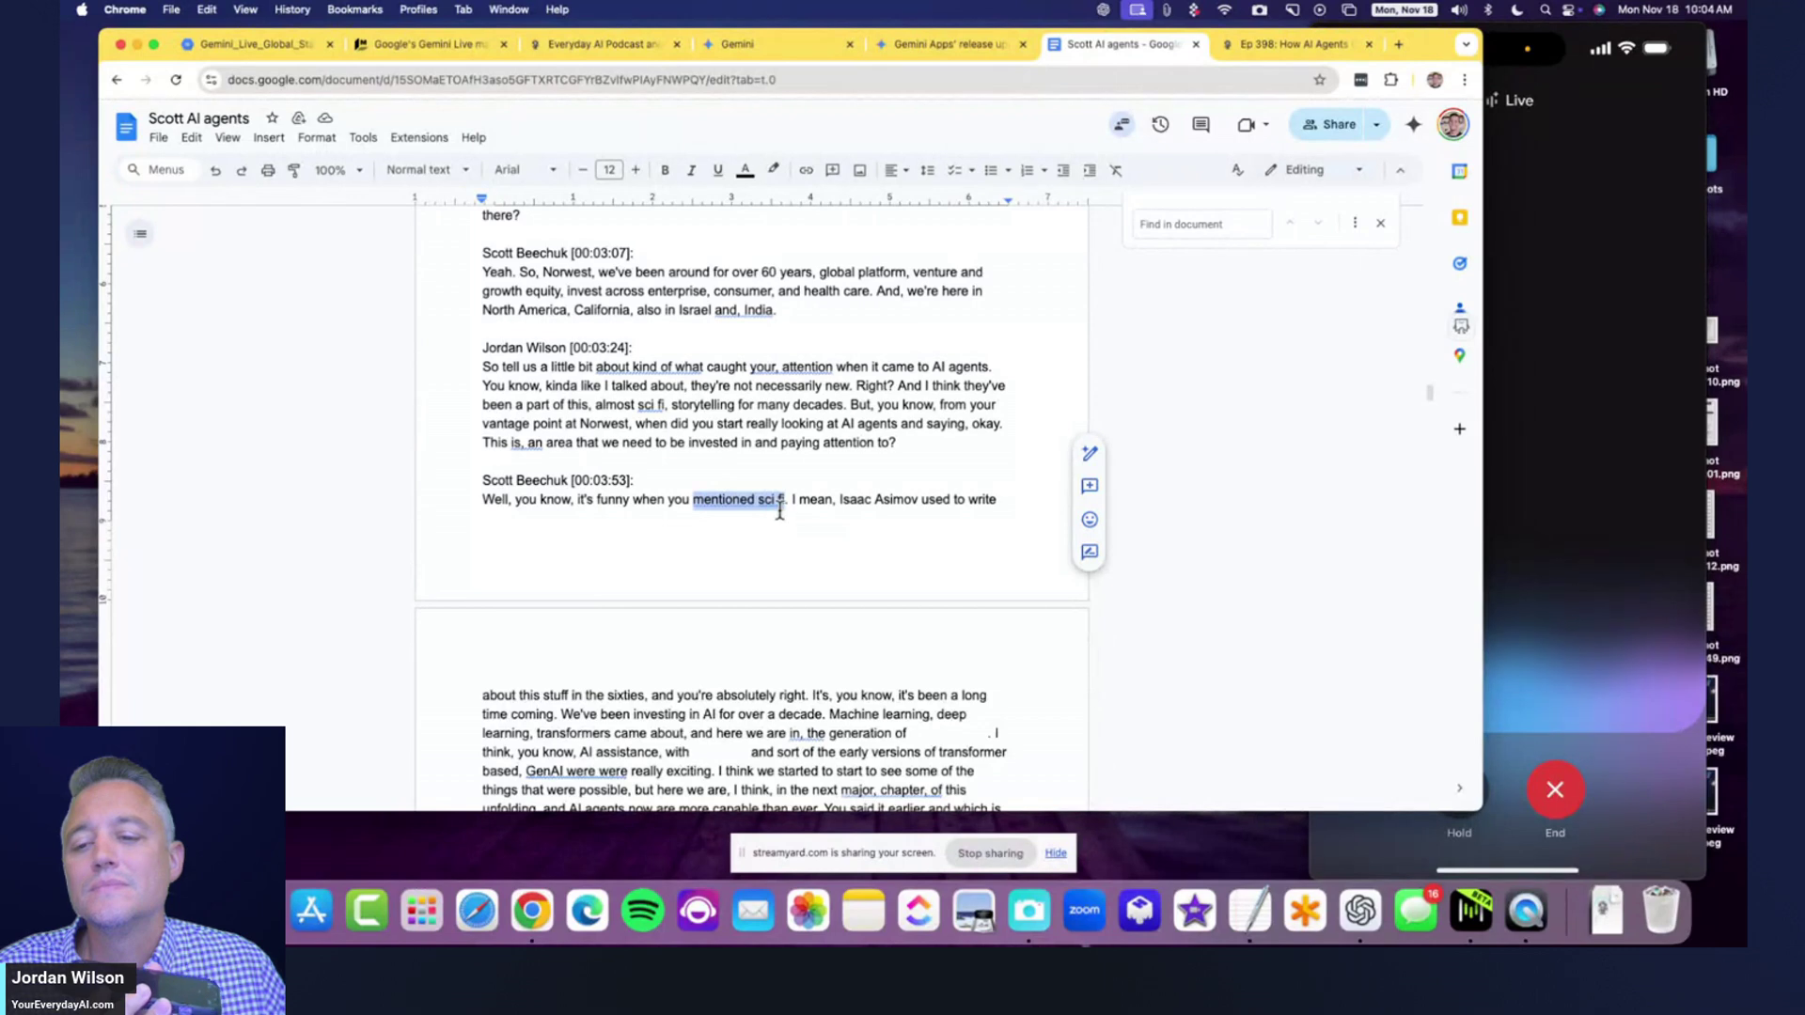
pyautogui.scroll(-5, 779, 511)
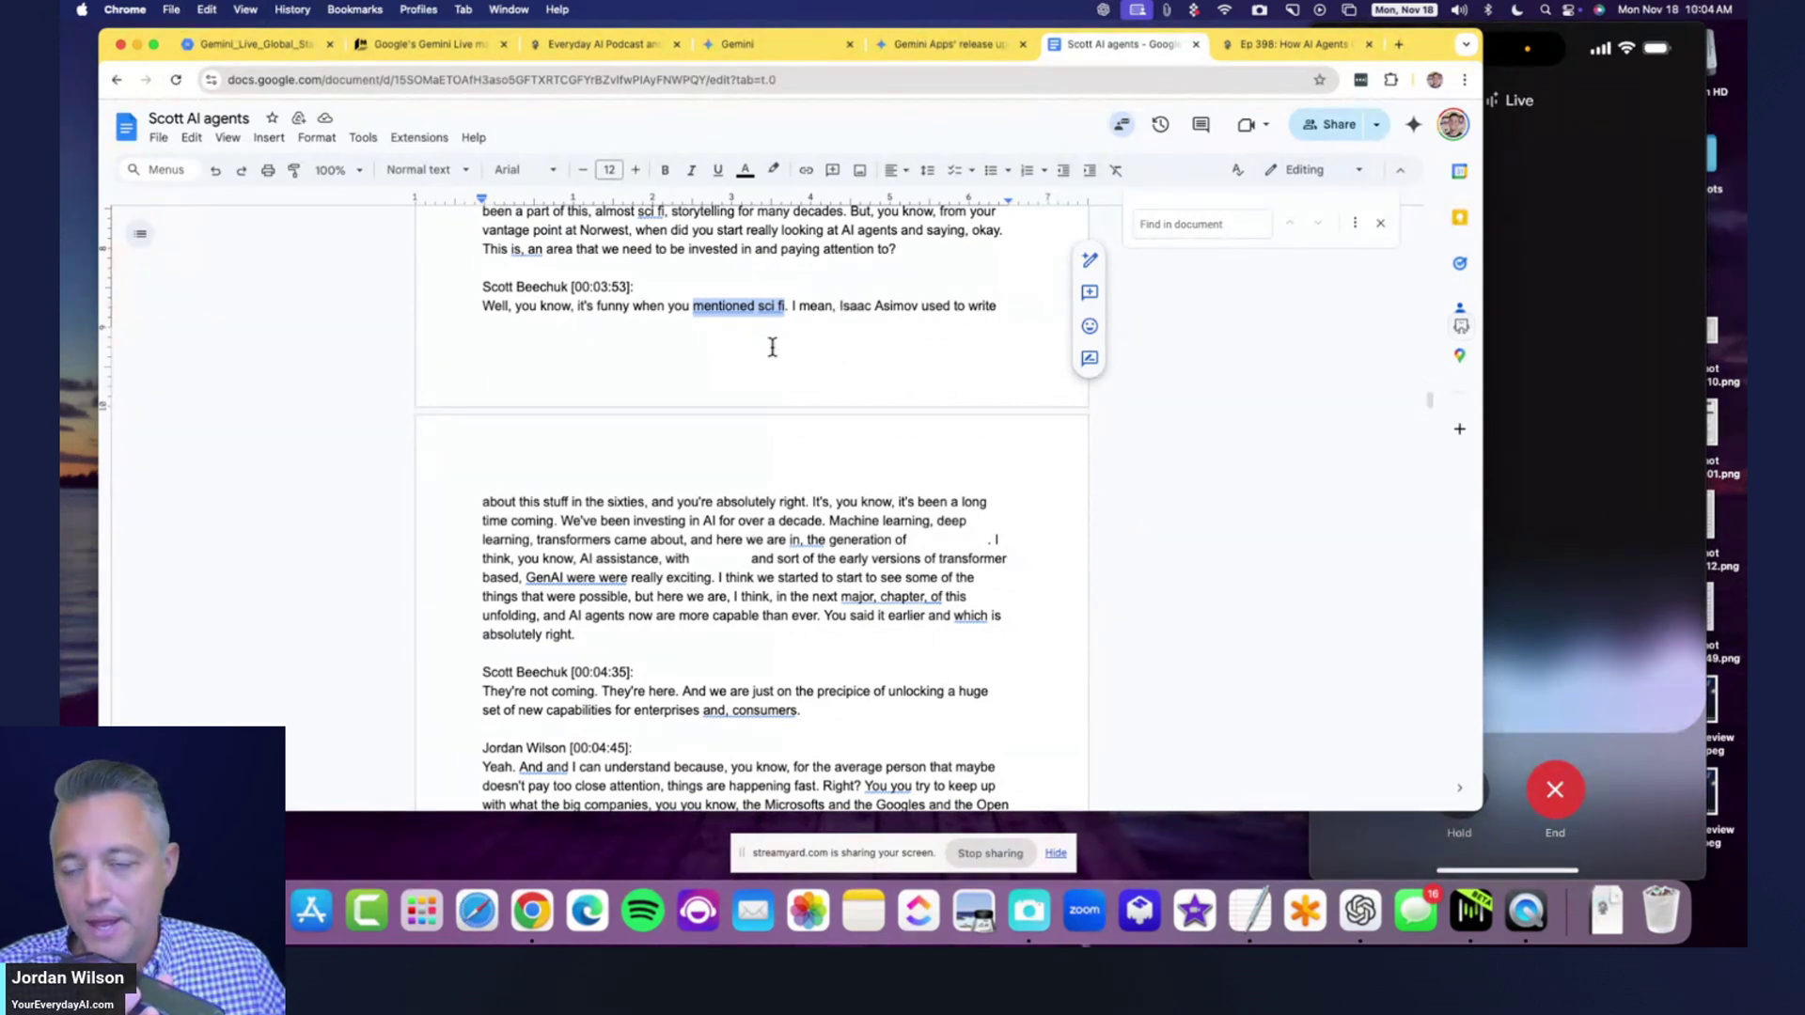
pyautogui.click(781, 308)
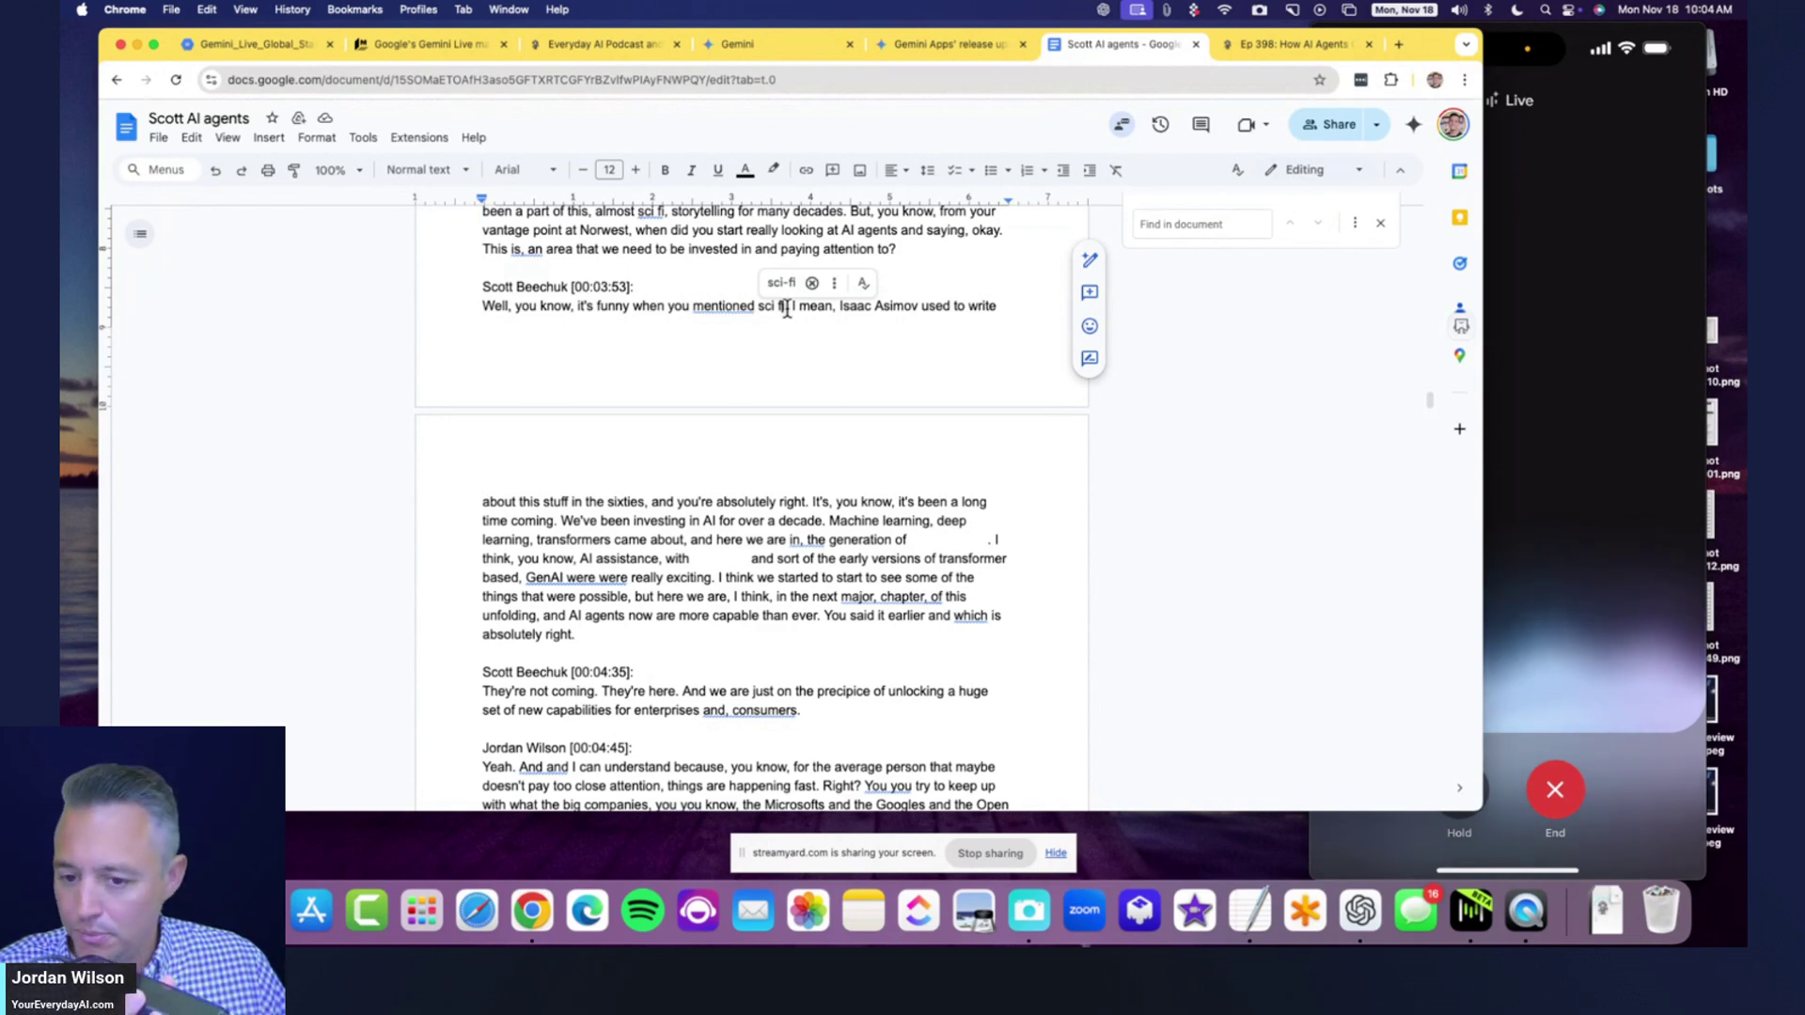
pyautogui.scroll(1, 658, 602)
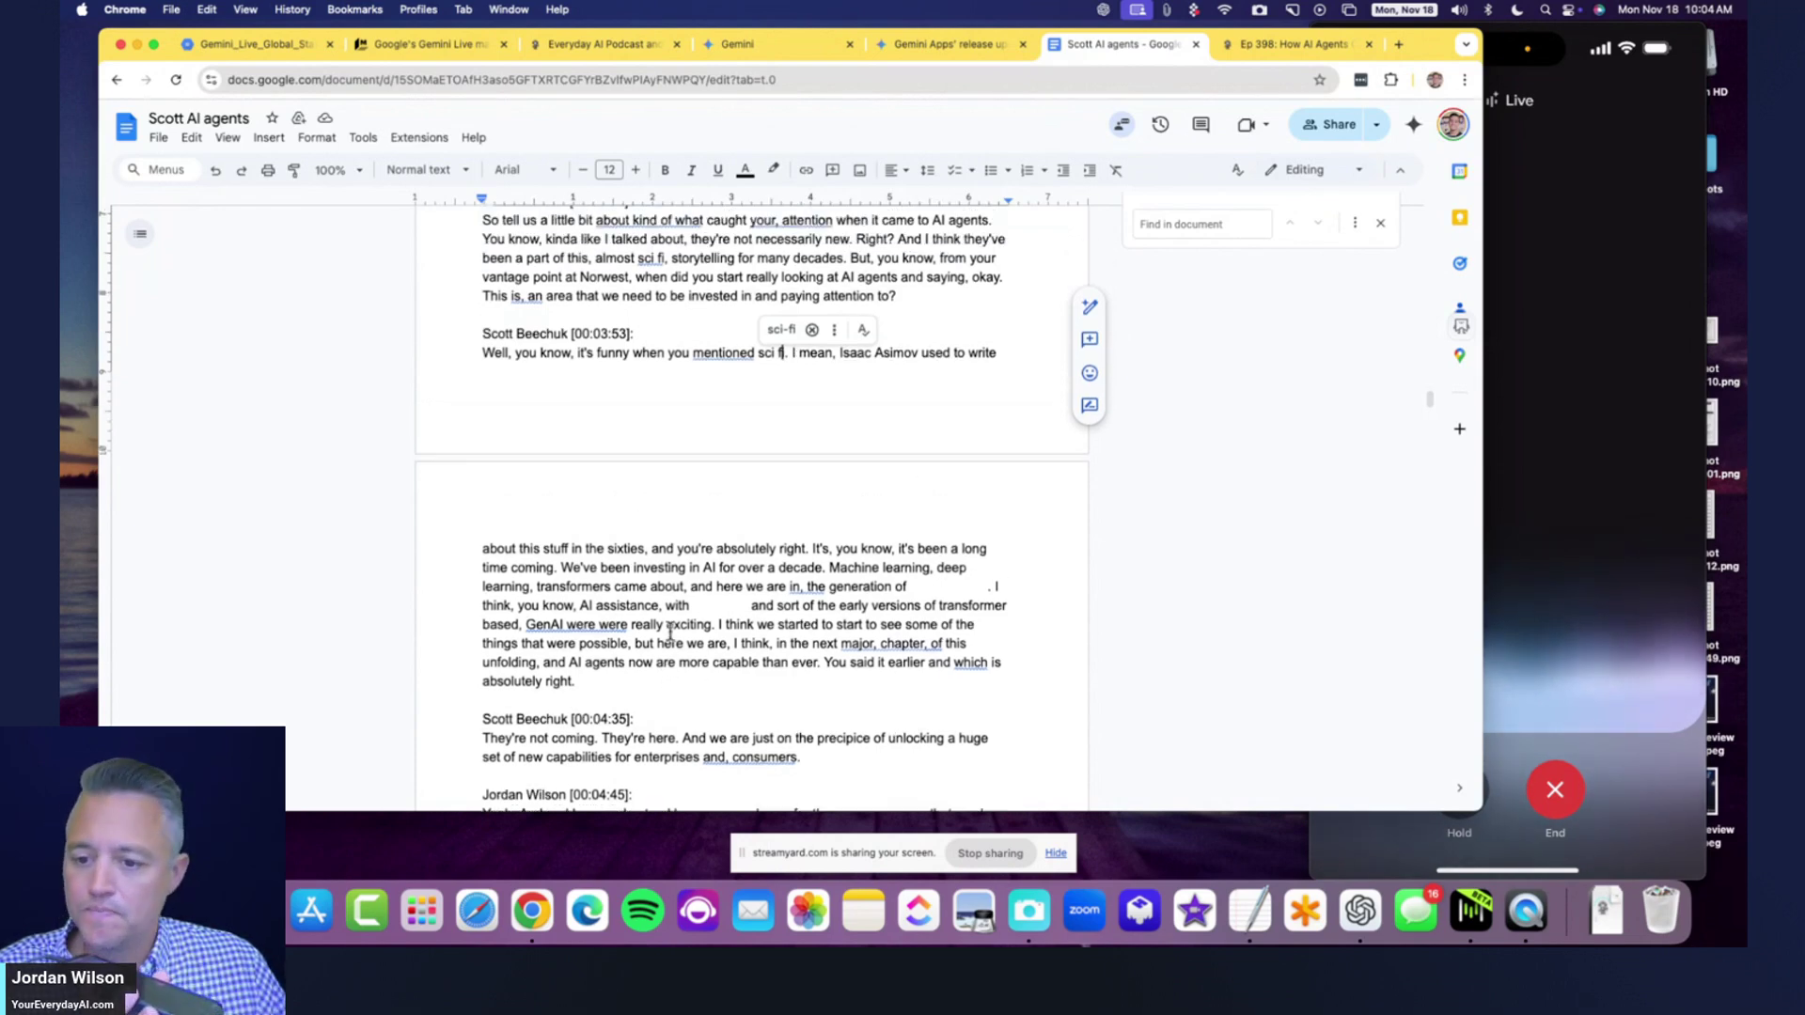
pyautogui.moveTo(481, 337); pyautogui.dragTo(991, 382)
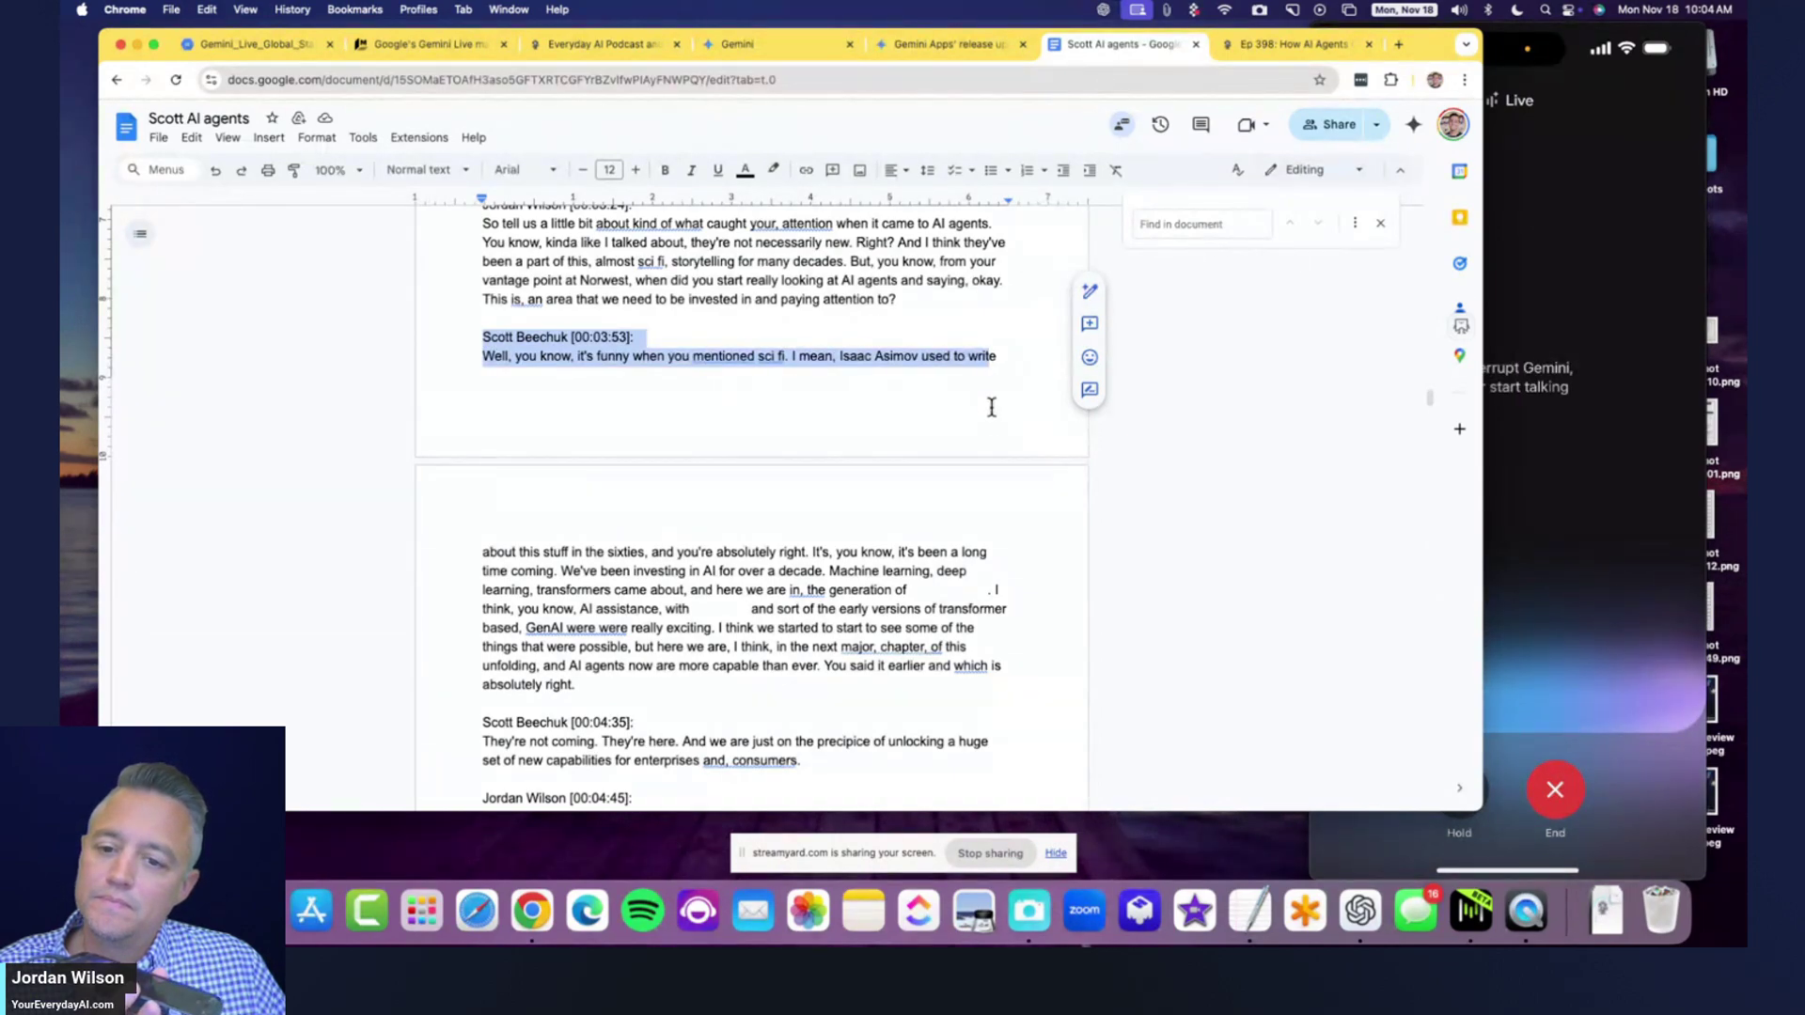
# - Search the document for "scien", shorten the term to "sci" and read the passages around the matches
pyautogui.scroll(-15, 983, 450)
pyautogui.scroll(-5, 985, 451)
pyautogui.scroll(7, 985, 449)
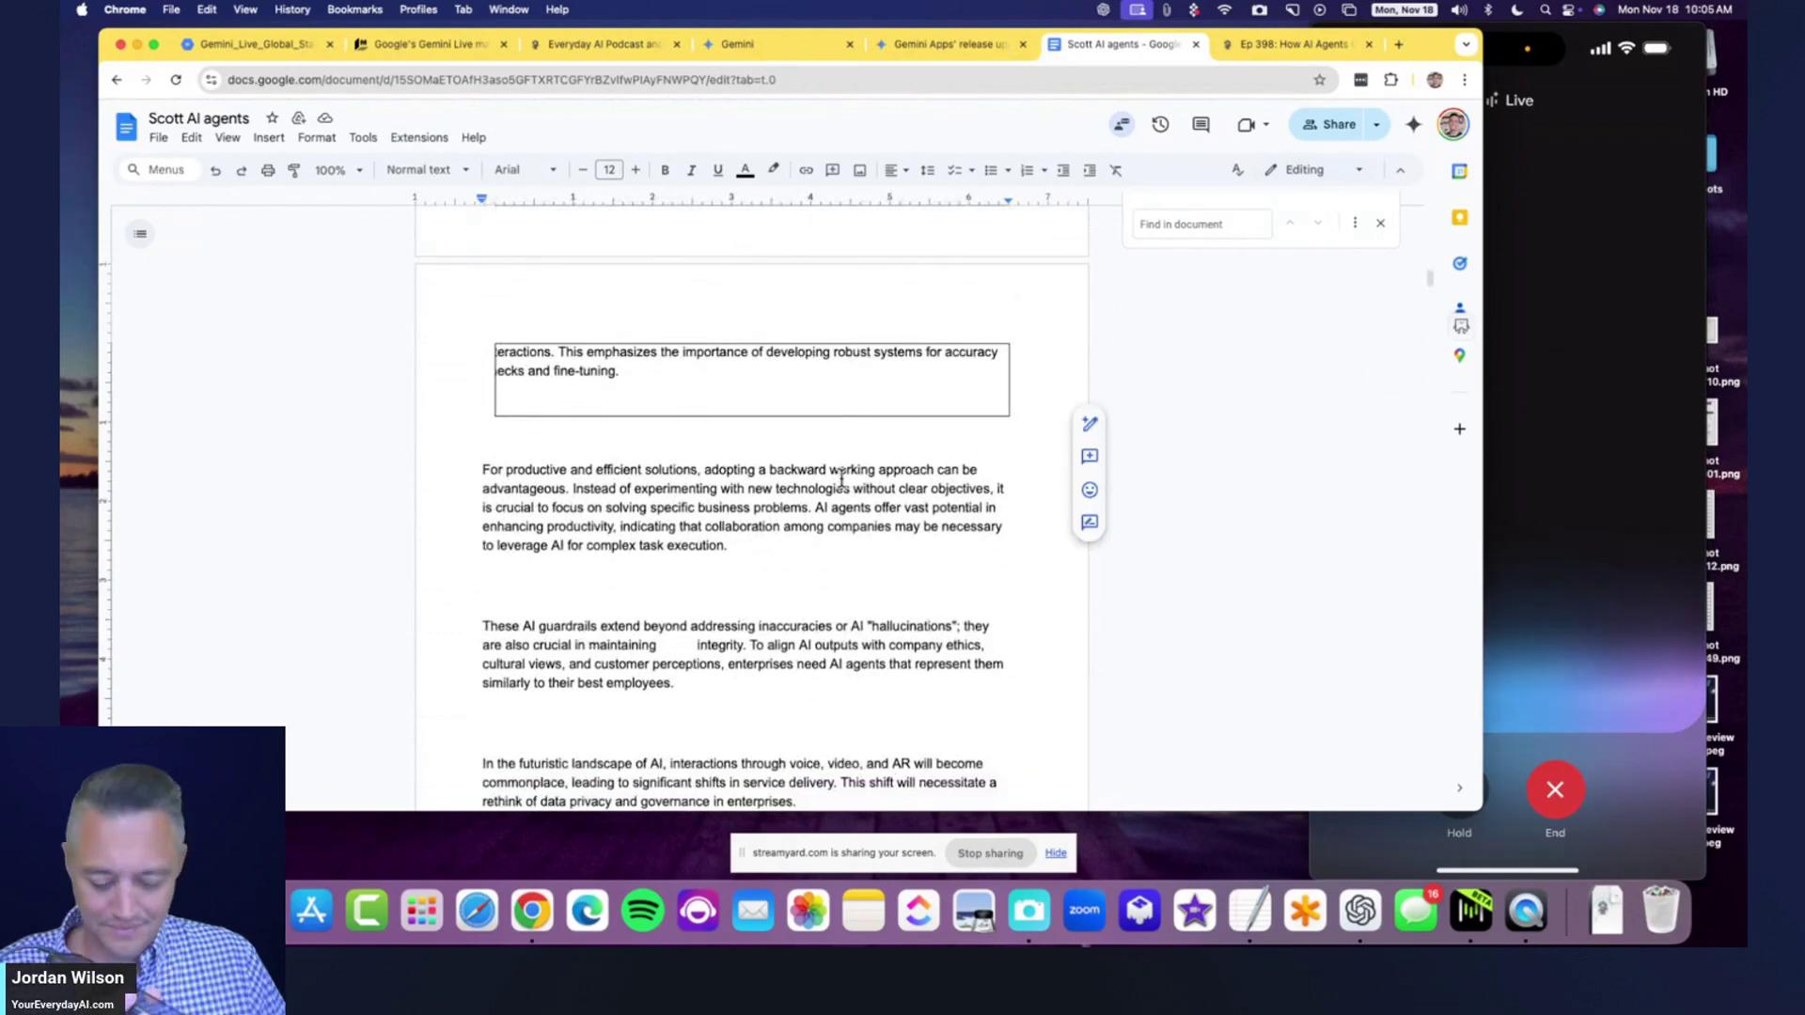
pyautogui.press('super+f')
pyautogui.write('sc')
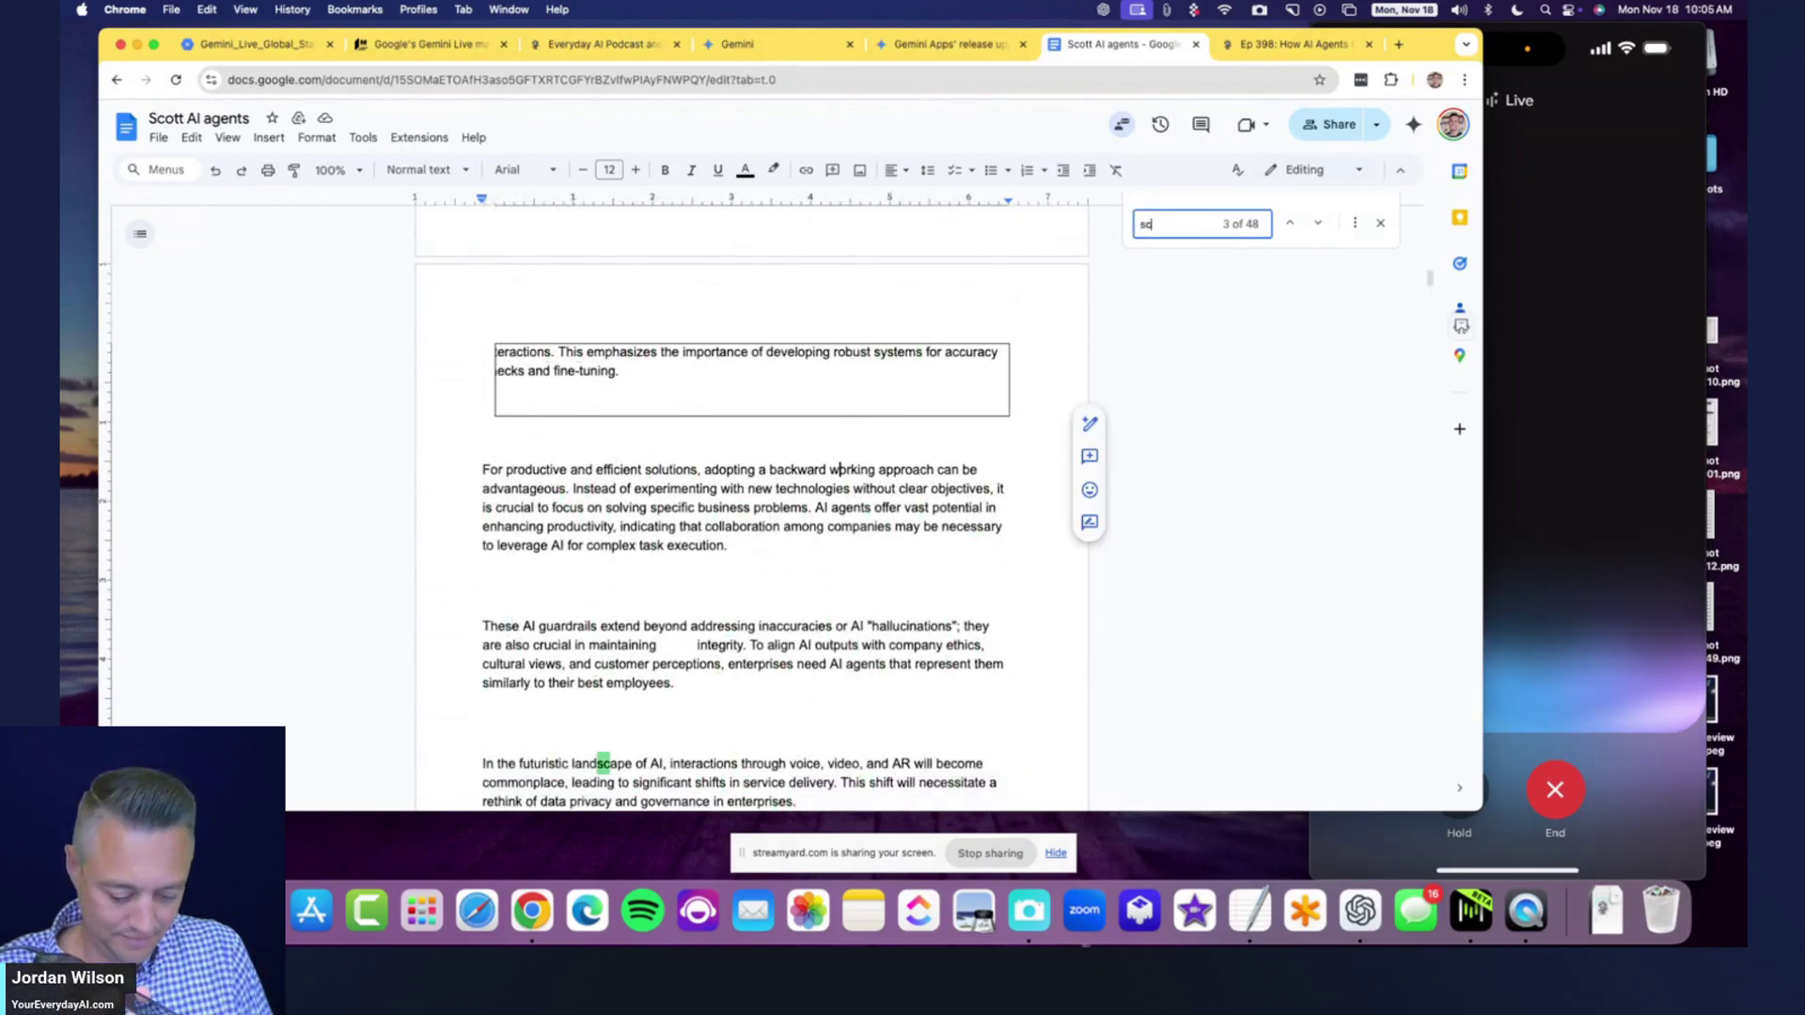
pyautogui.write('ien')
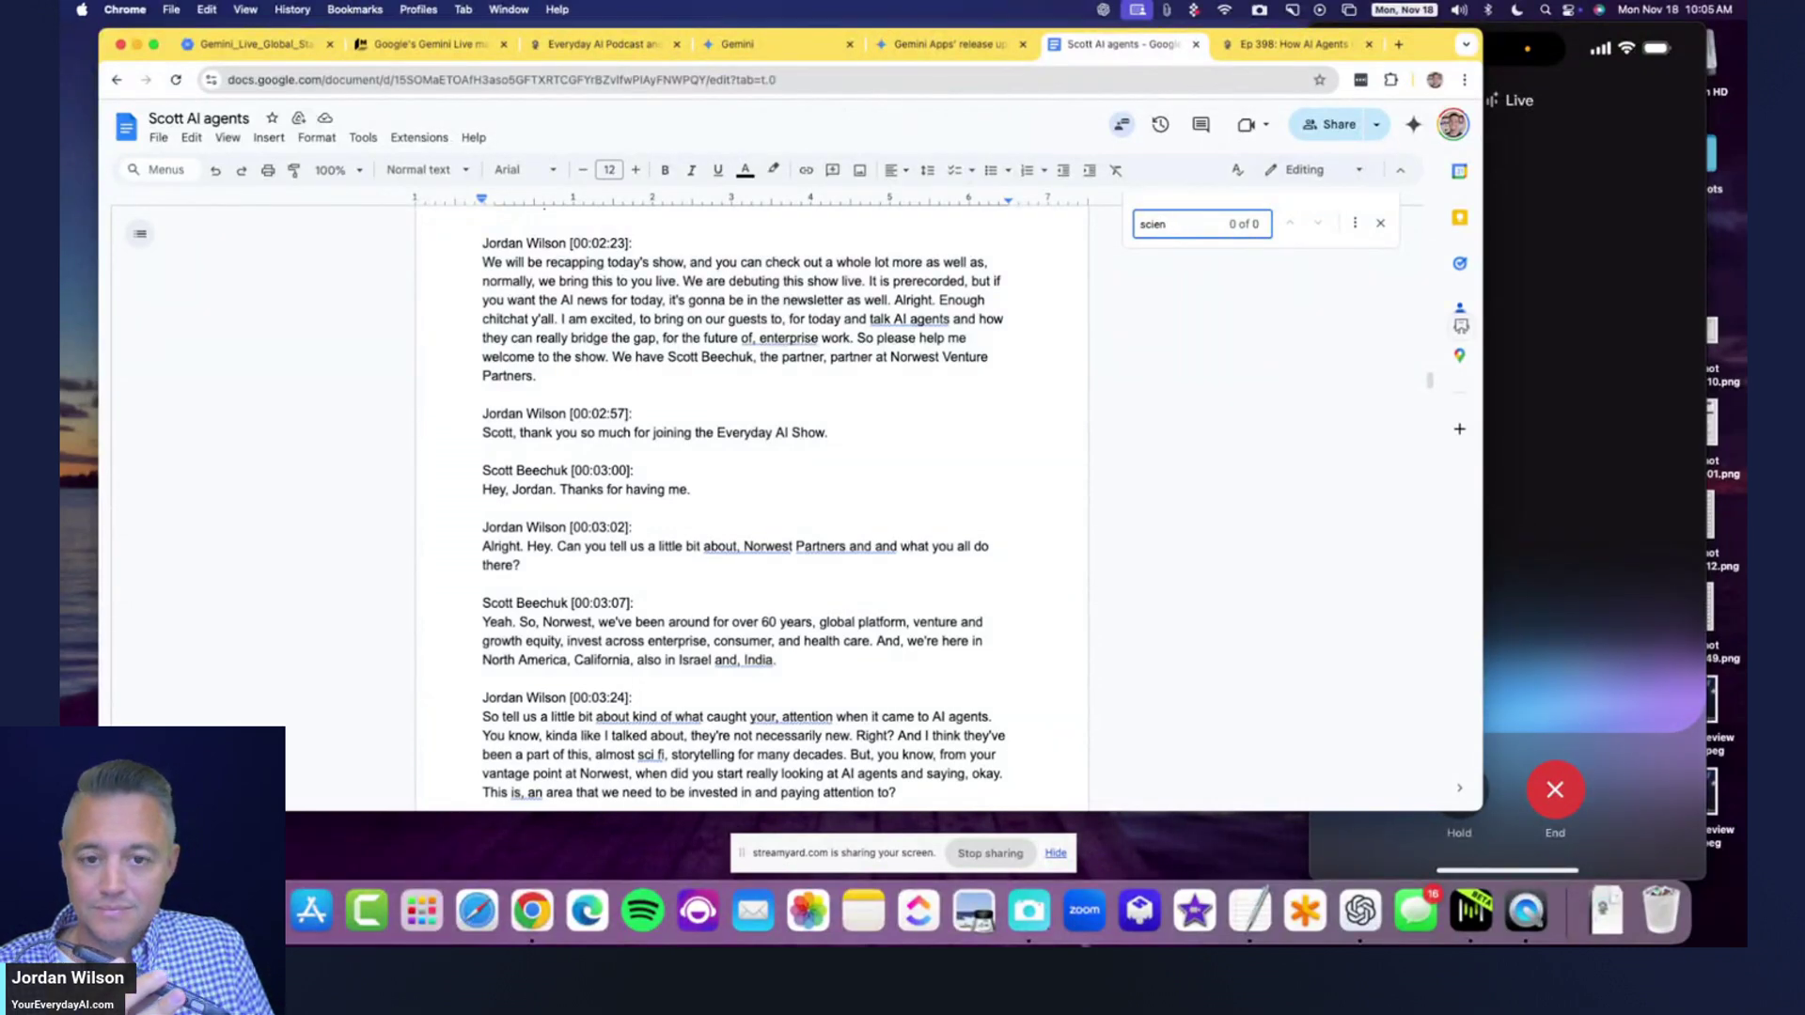
pyautogui.scroll(-3, 794, 564)
pyautogui.scroll(-1, 790, 602)
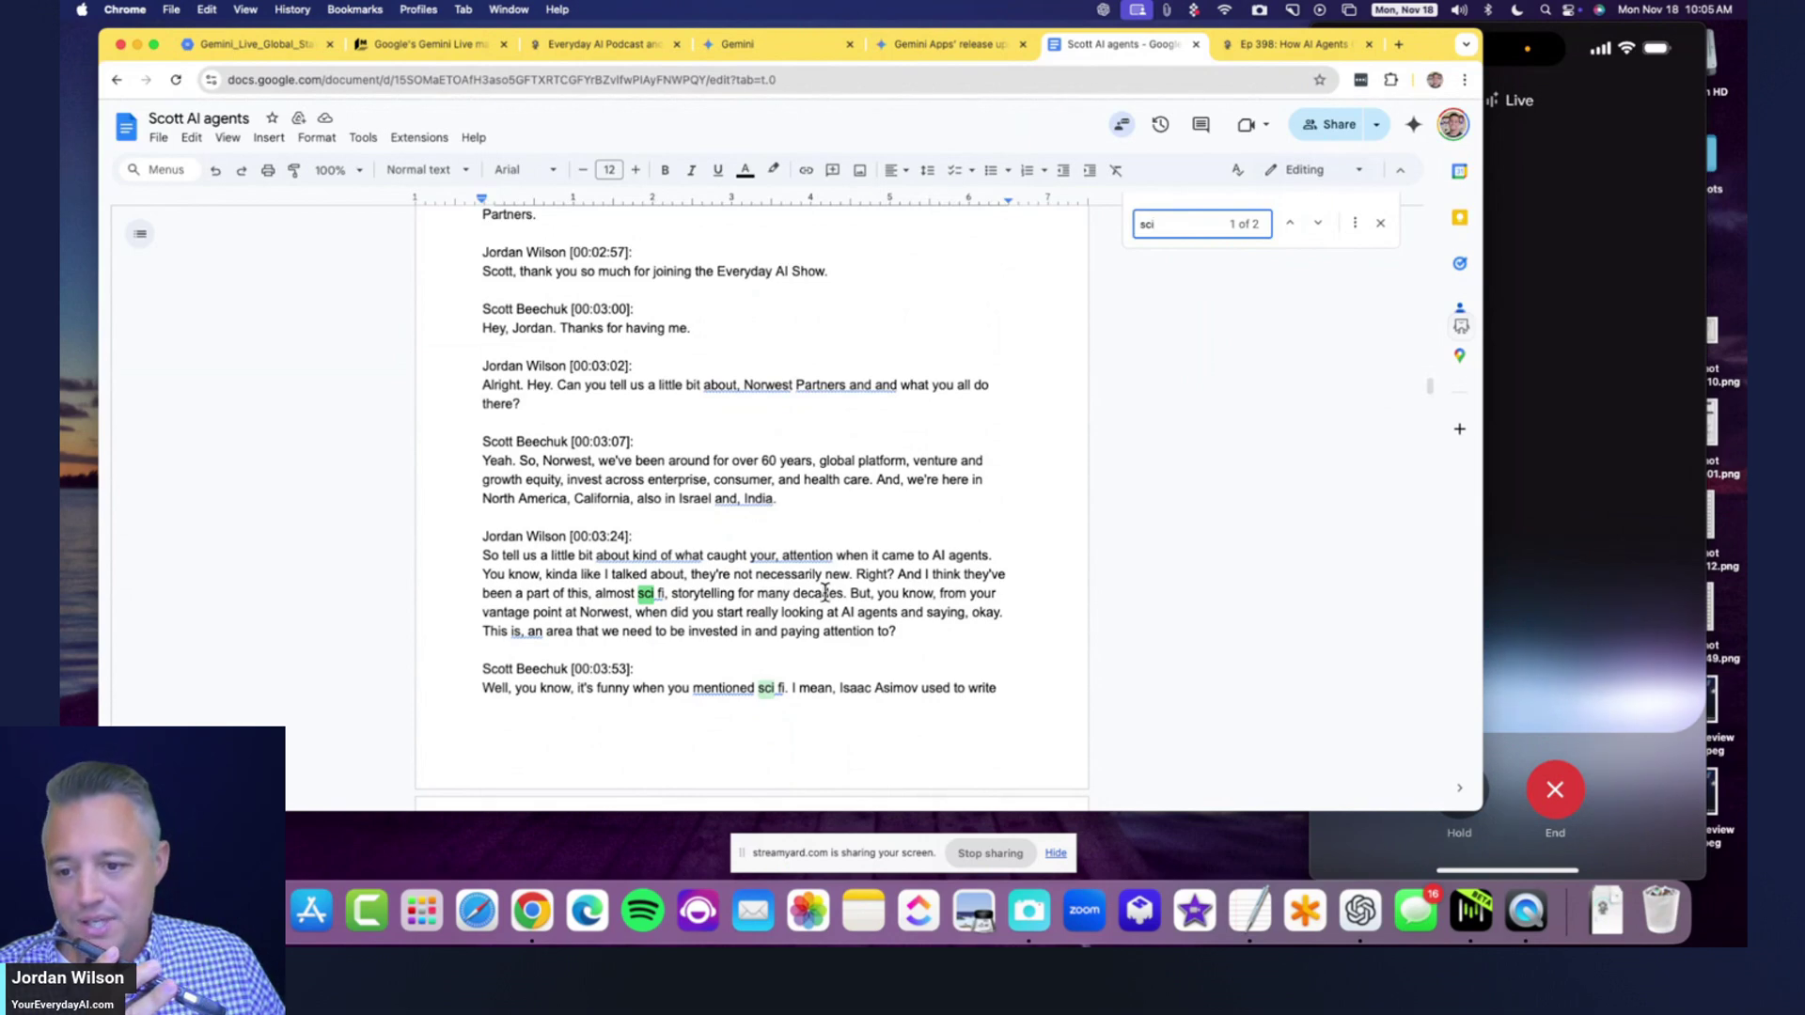
# - Highlight the office locations and then "California" in the 00:03:07 answer, and put Gemini Live on hold in the phone window
pyautogui.moveTo(795, 508); pyautogui.dragTo(477, 505)
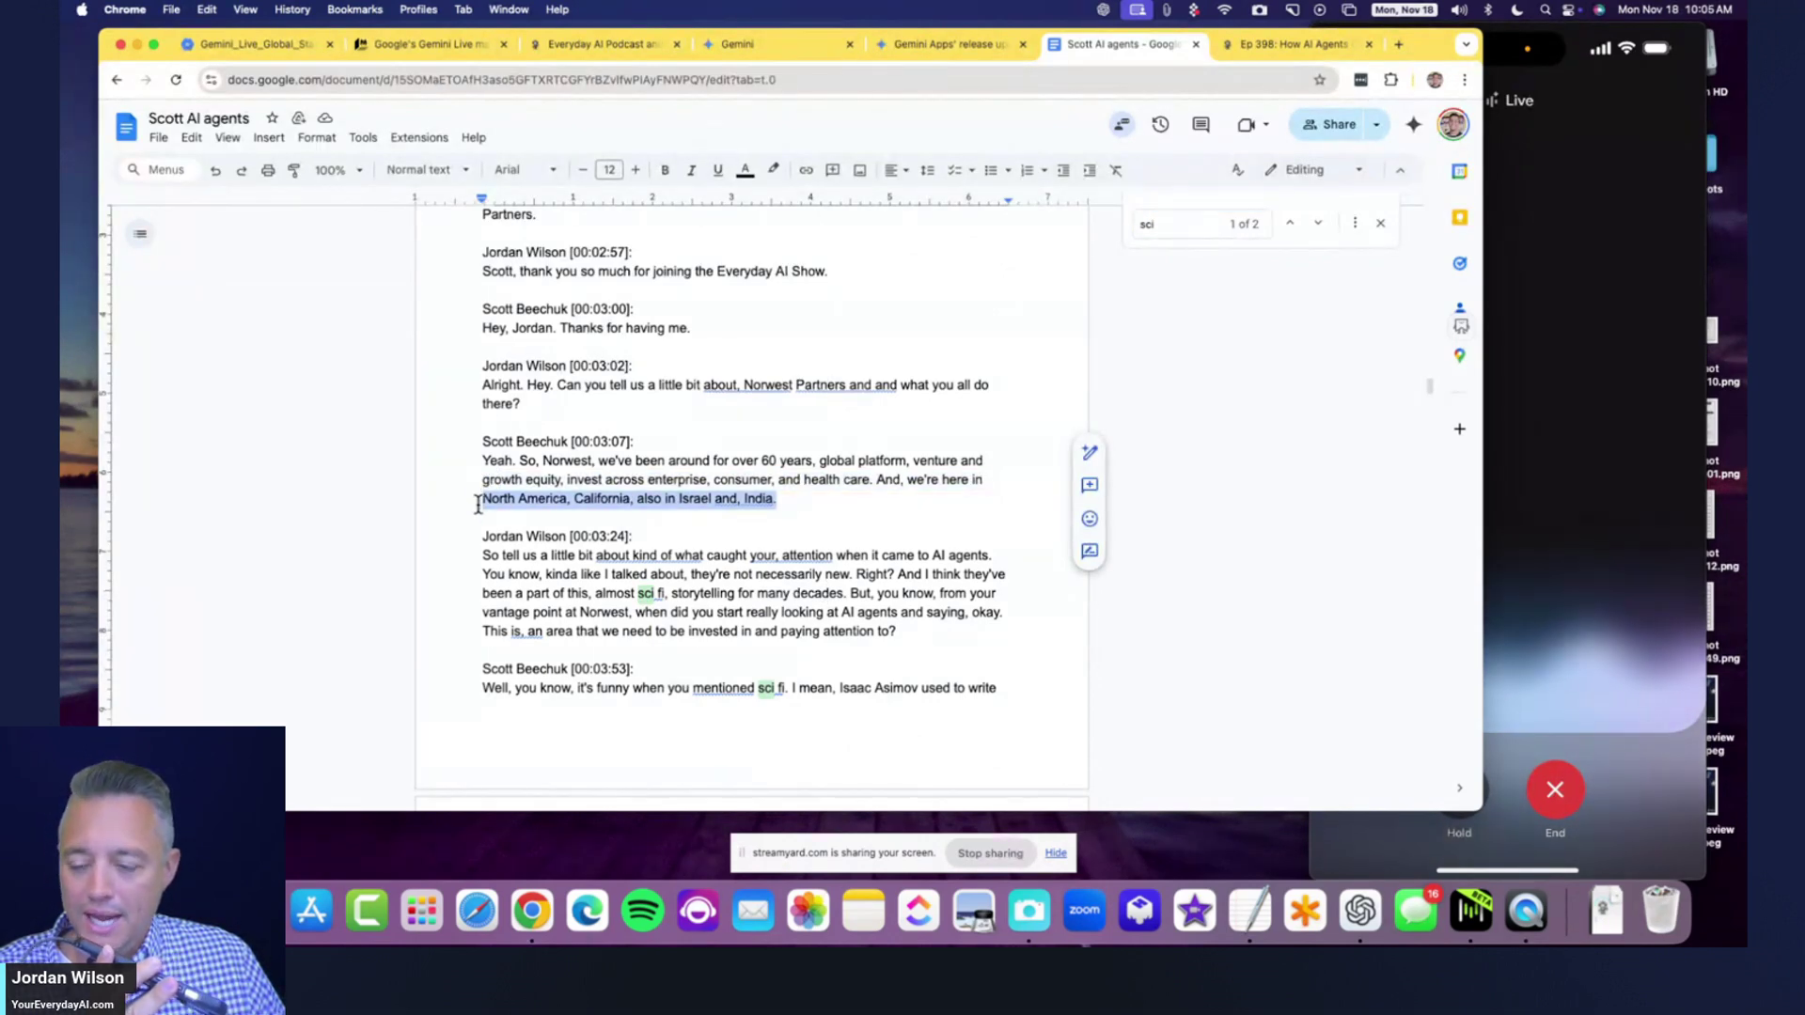
pyautogui.doubleClick(601, 500)
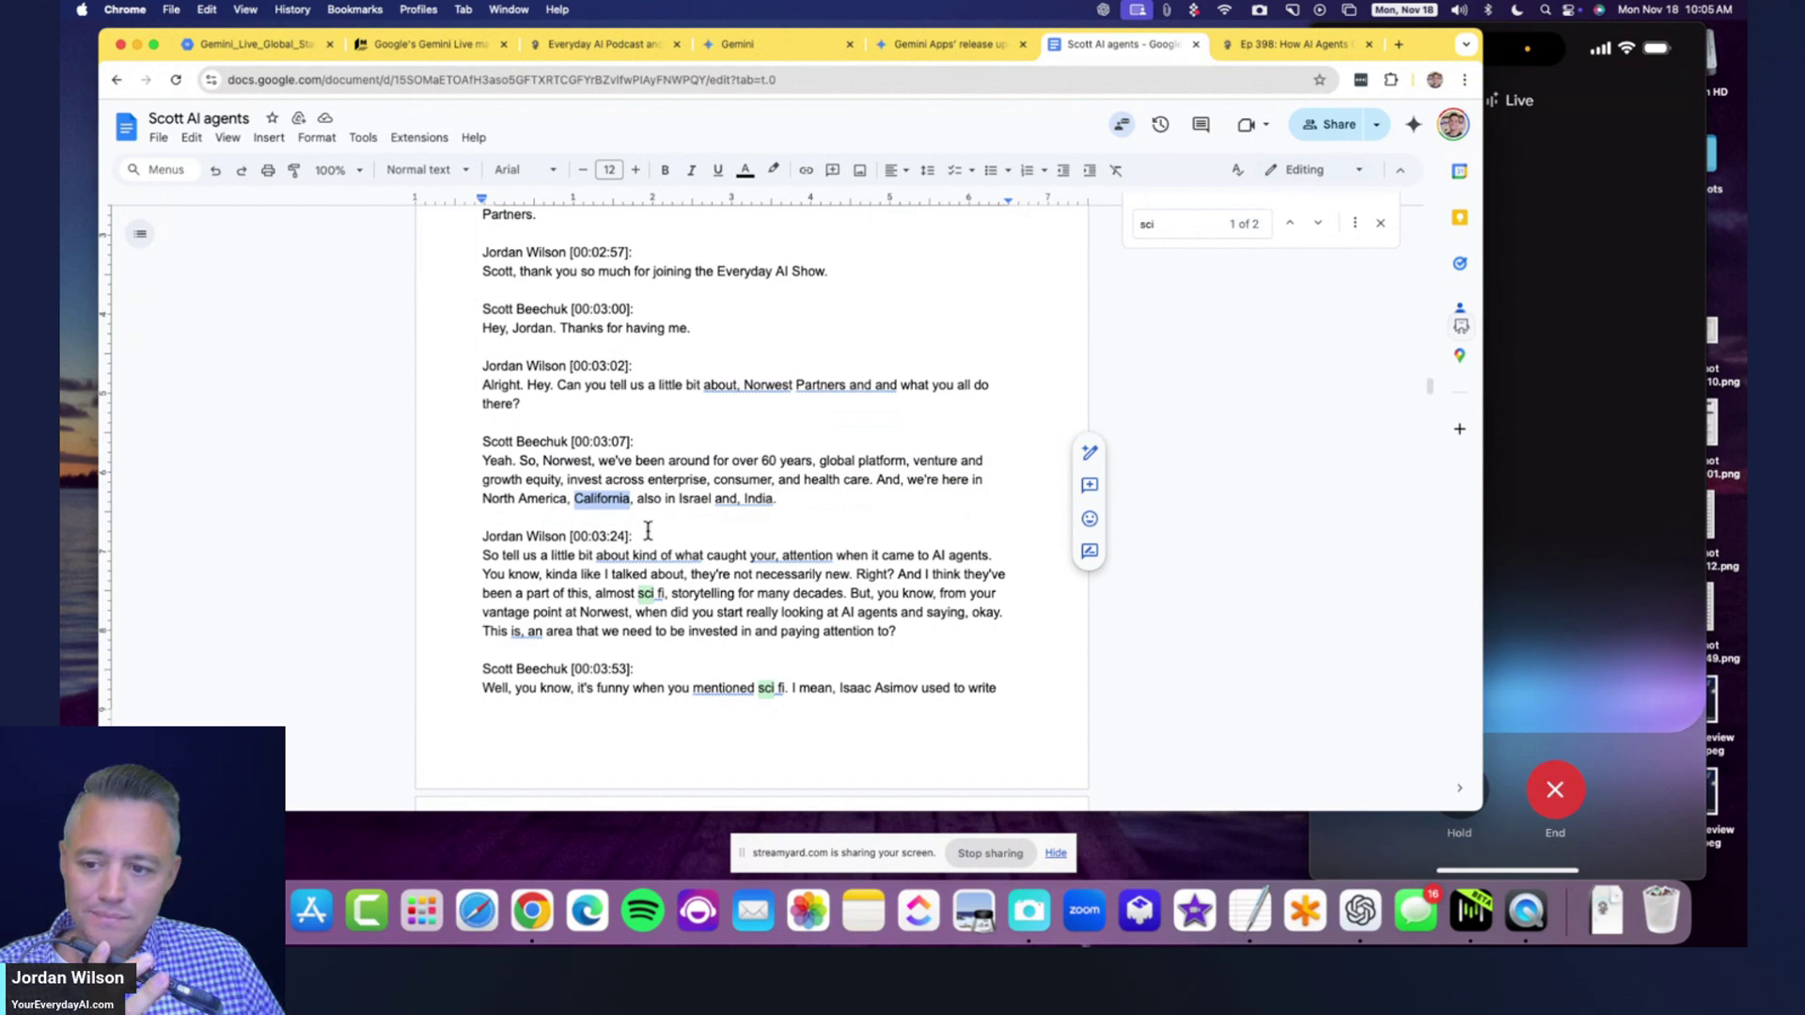
pyautogui.scroll(1, 647, 532)
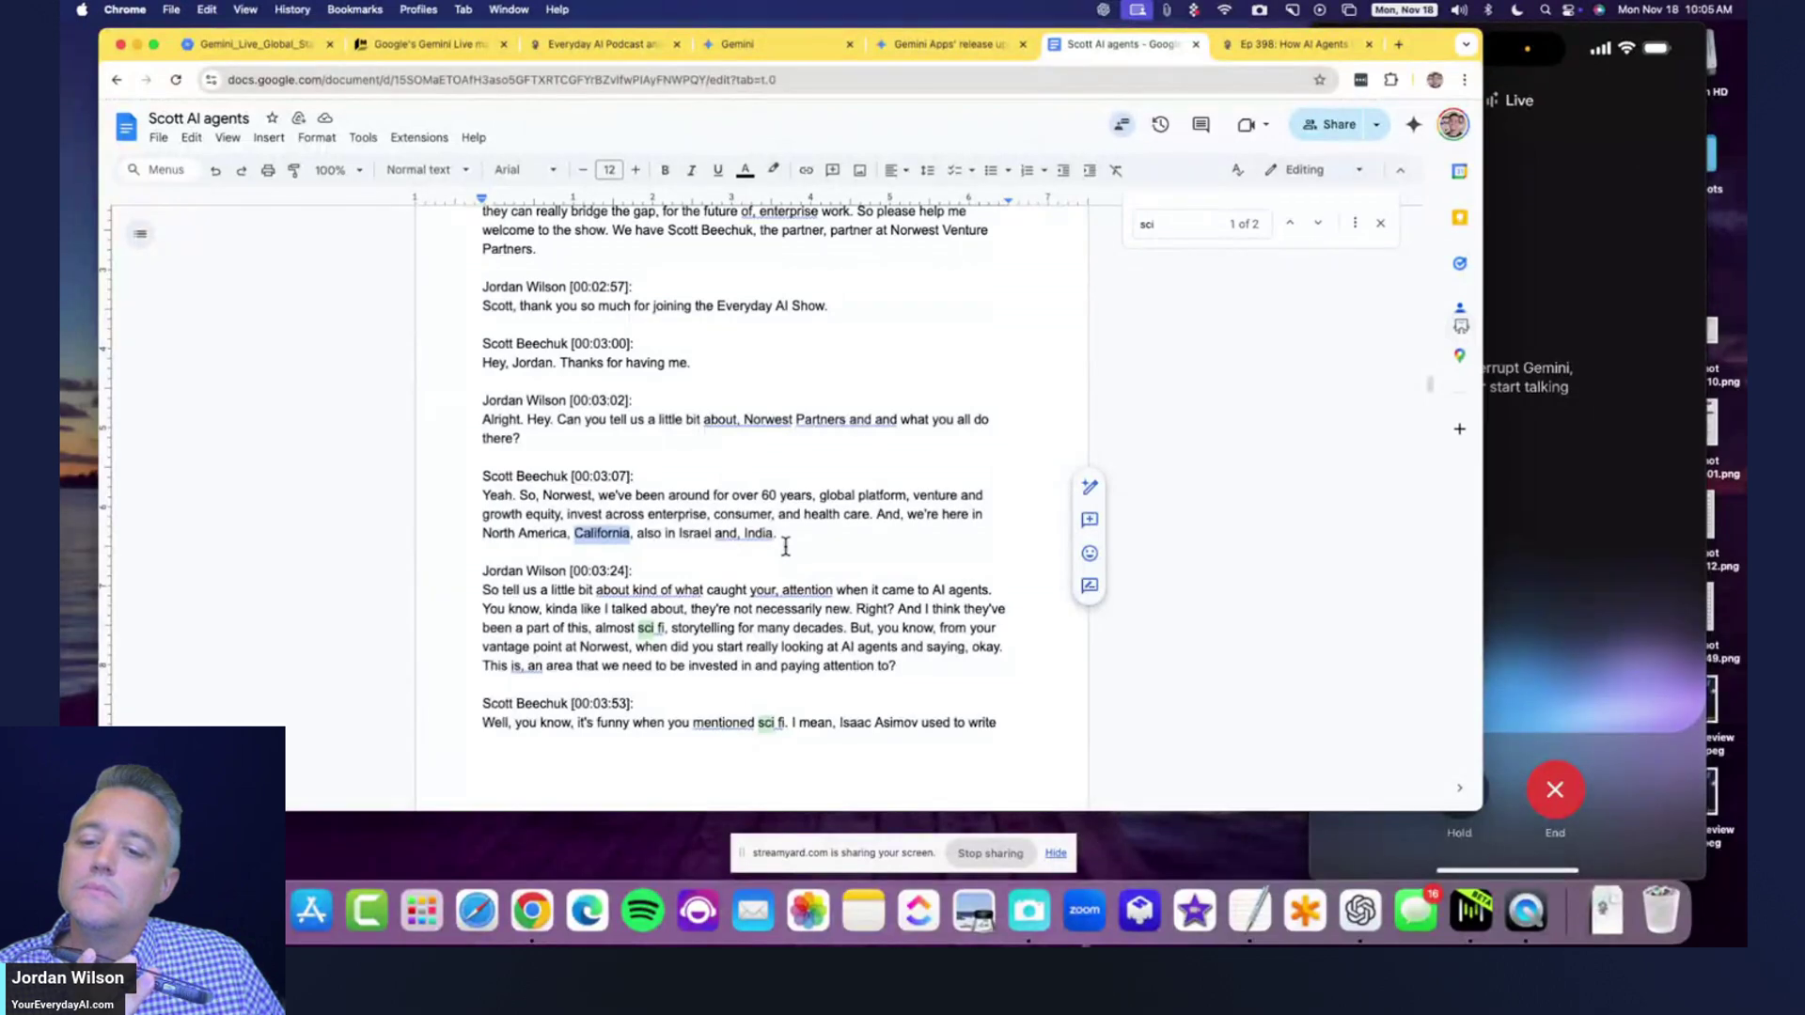
pyautogui.click(1620, 595)
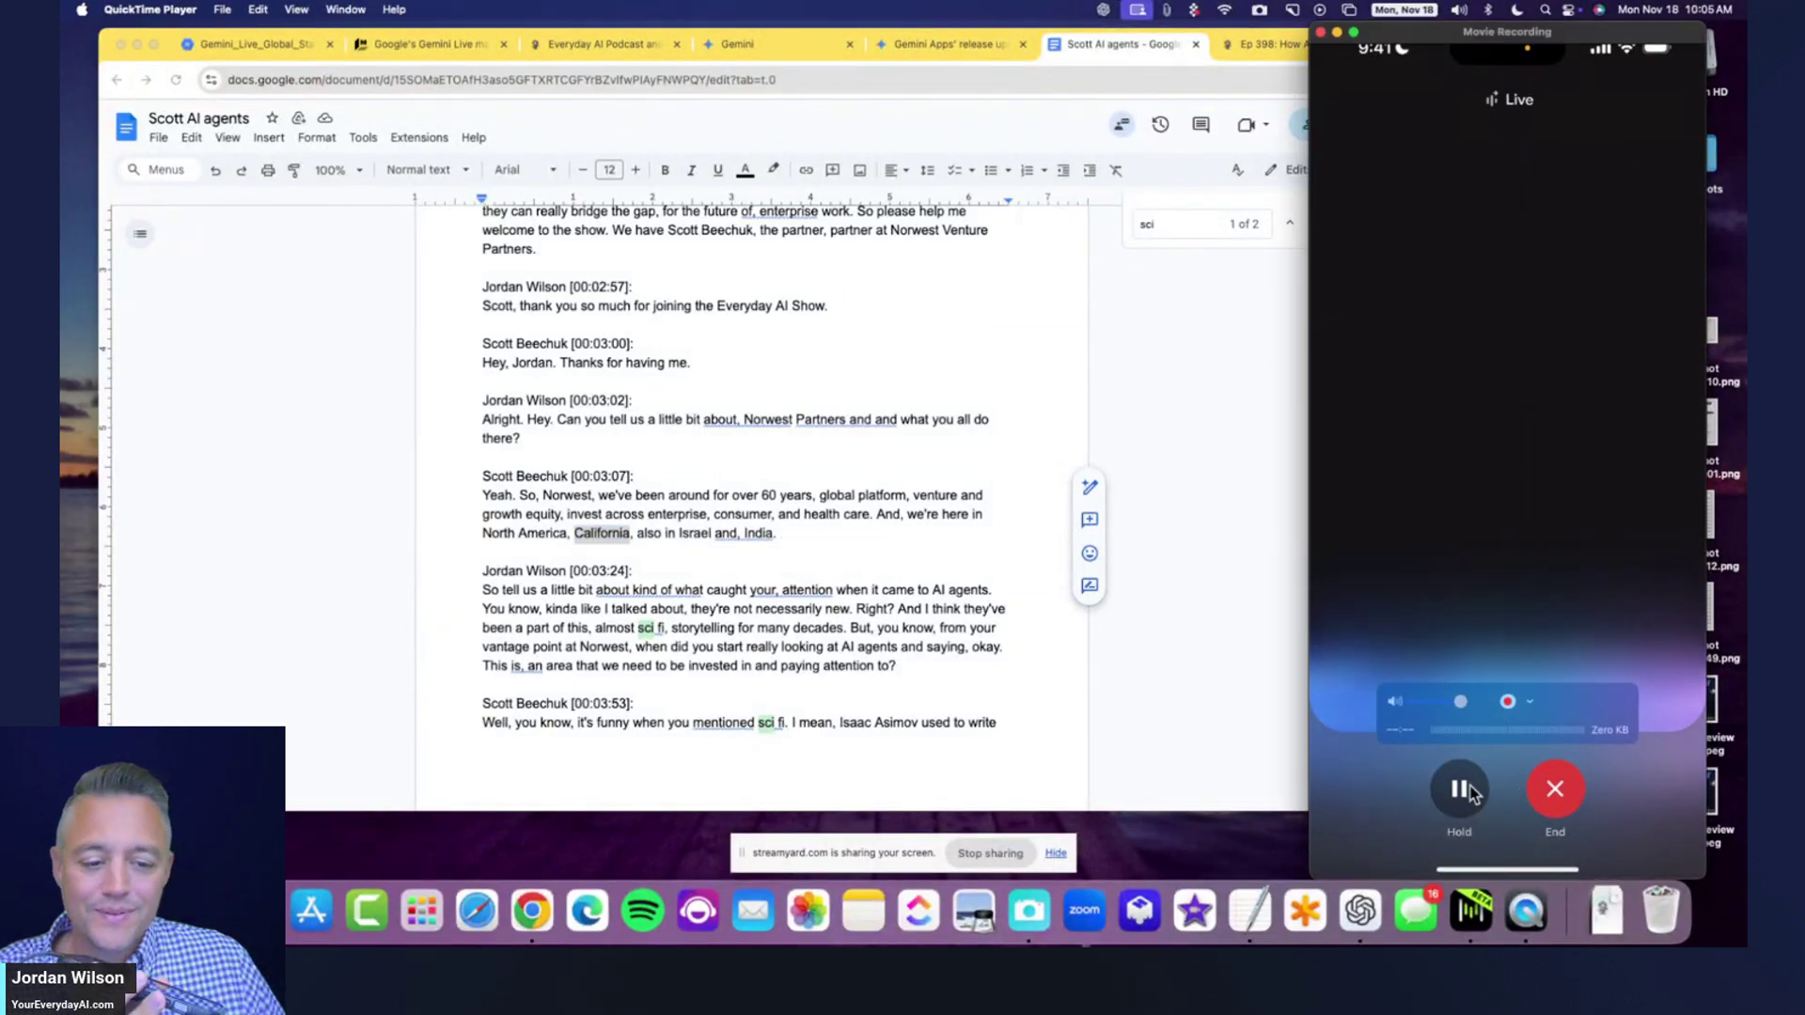
pyautogui.click(1441, 790)
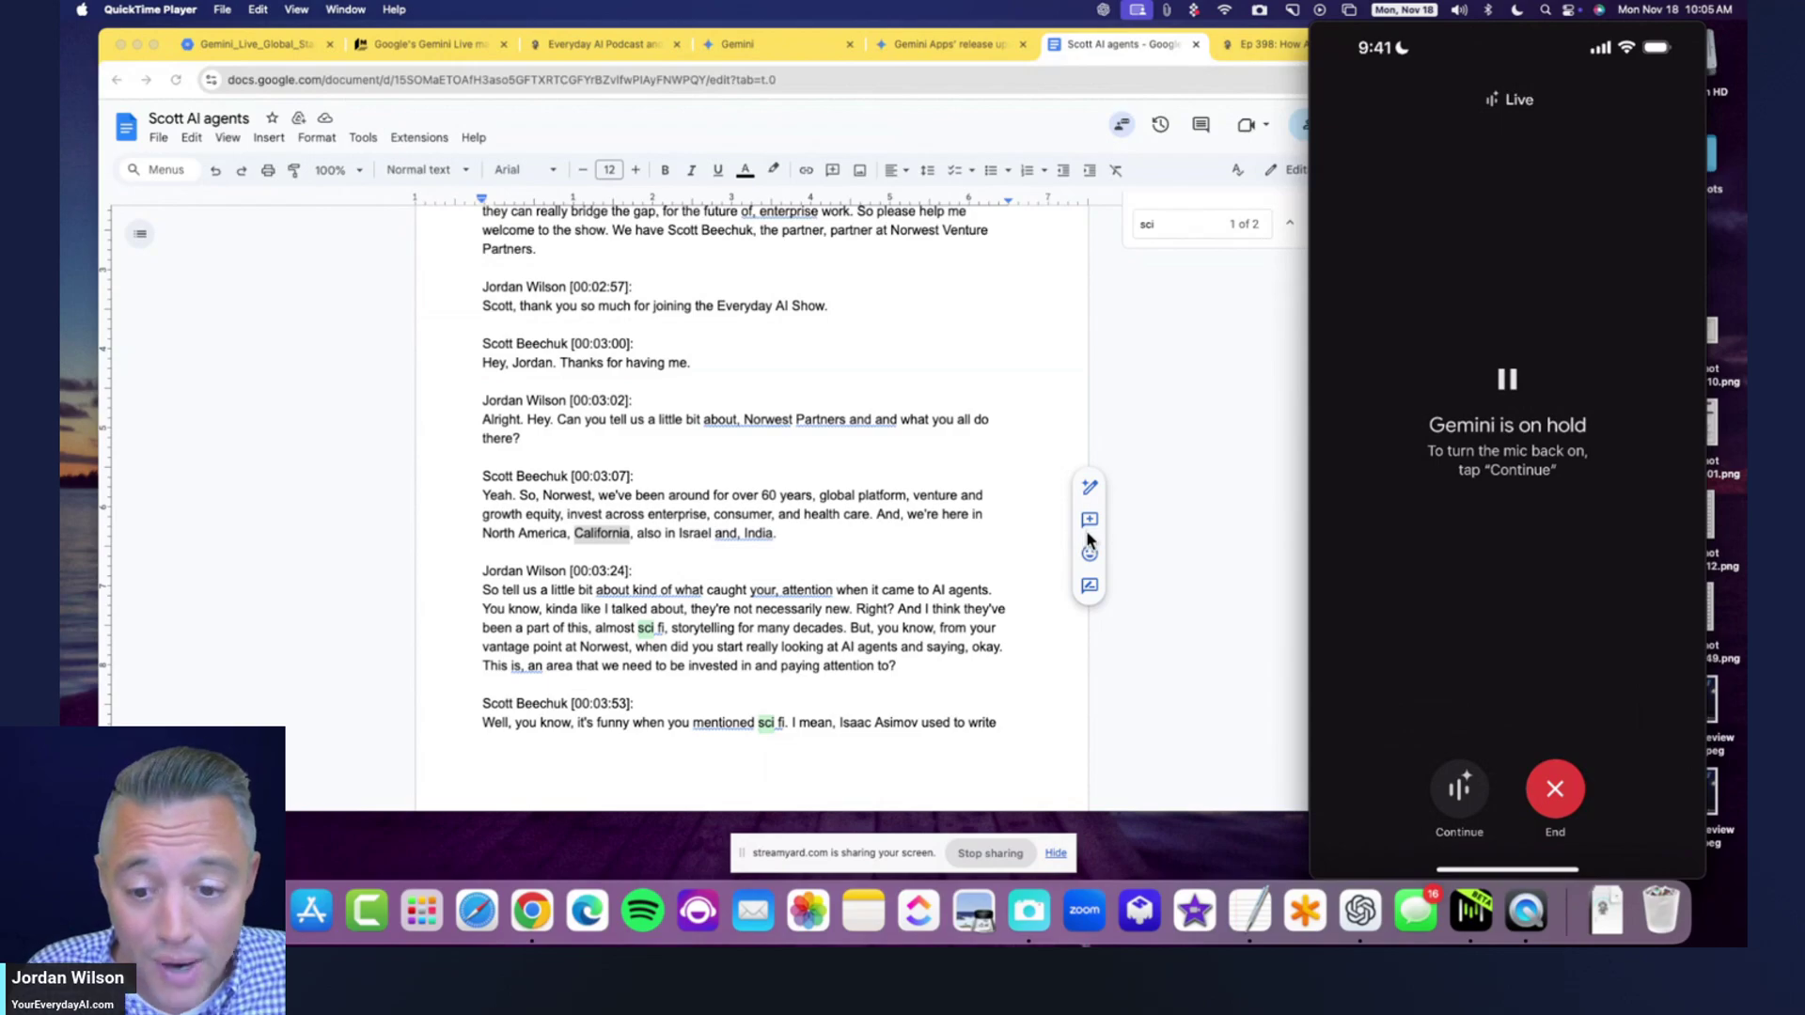
# - Skim the whole transcript in the document and come back to the passages around 00:03:02
pyautogui.click(684, 540)
pyautogui.scroll(-2, 684, 542)
pyautogui.scroll(-20, 685, 544)
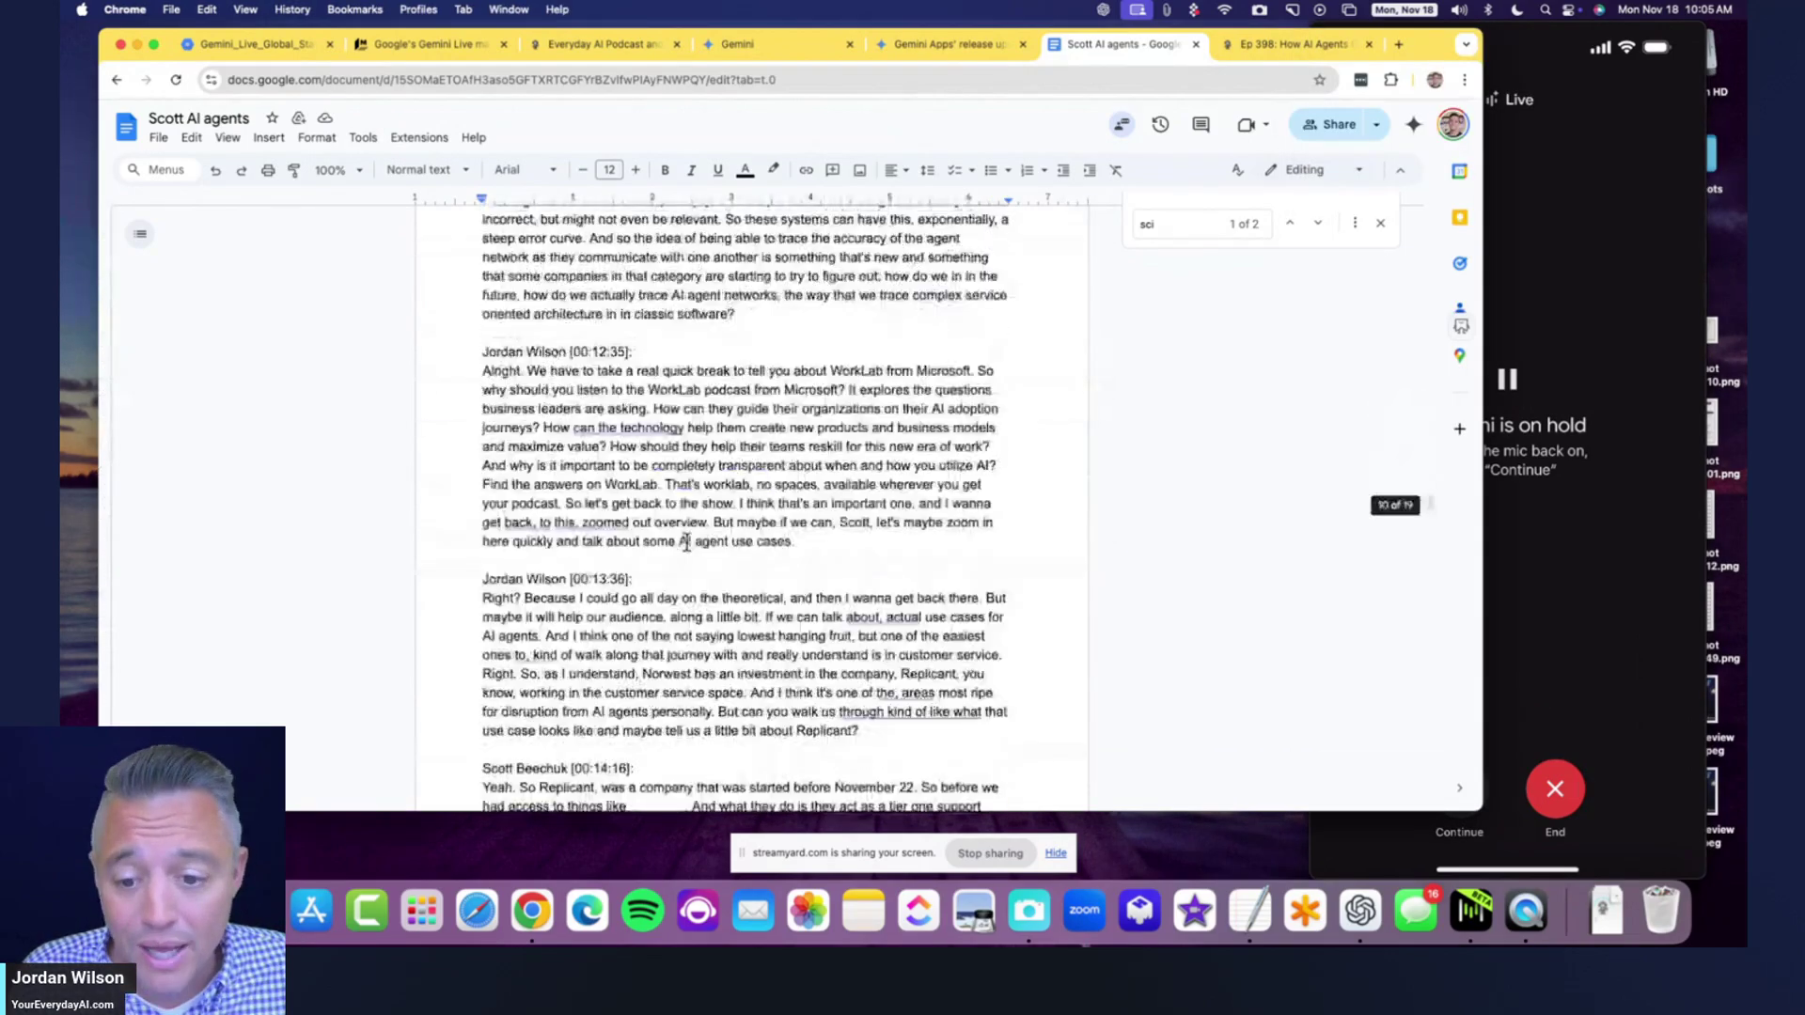
pyautogui.scroll(20, 692, 542)
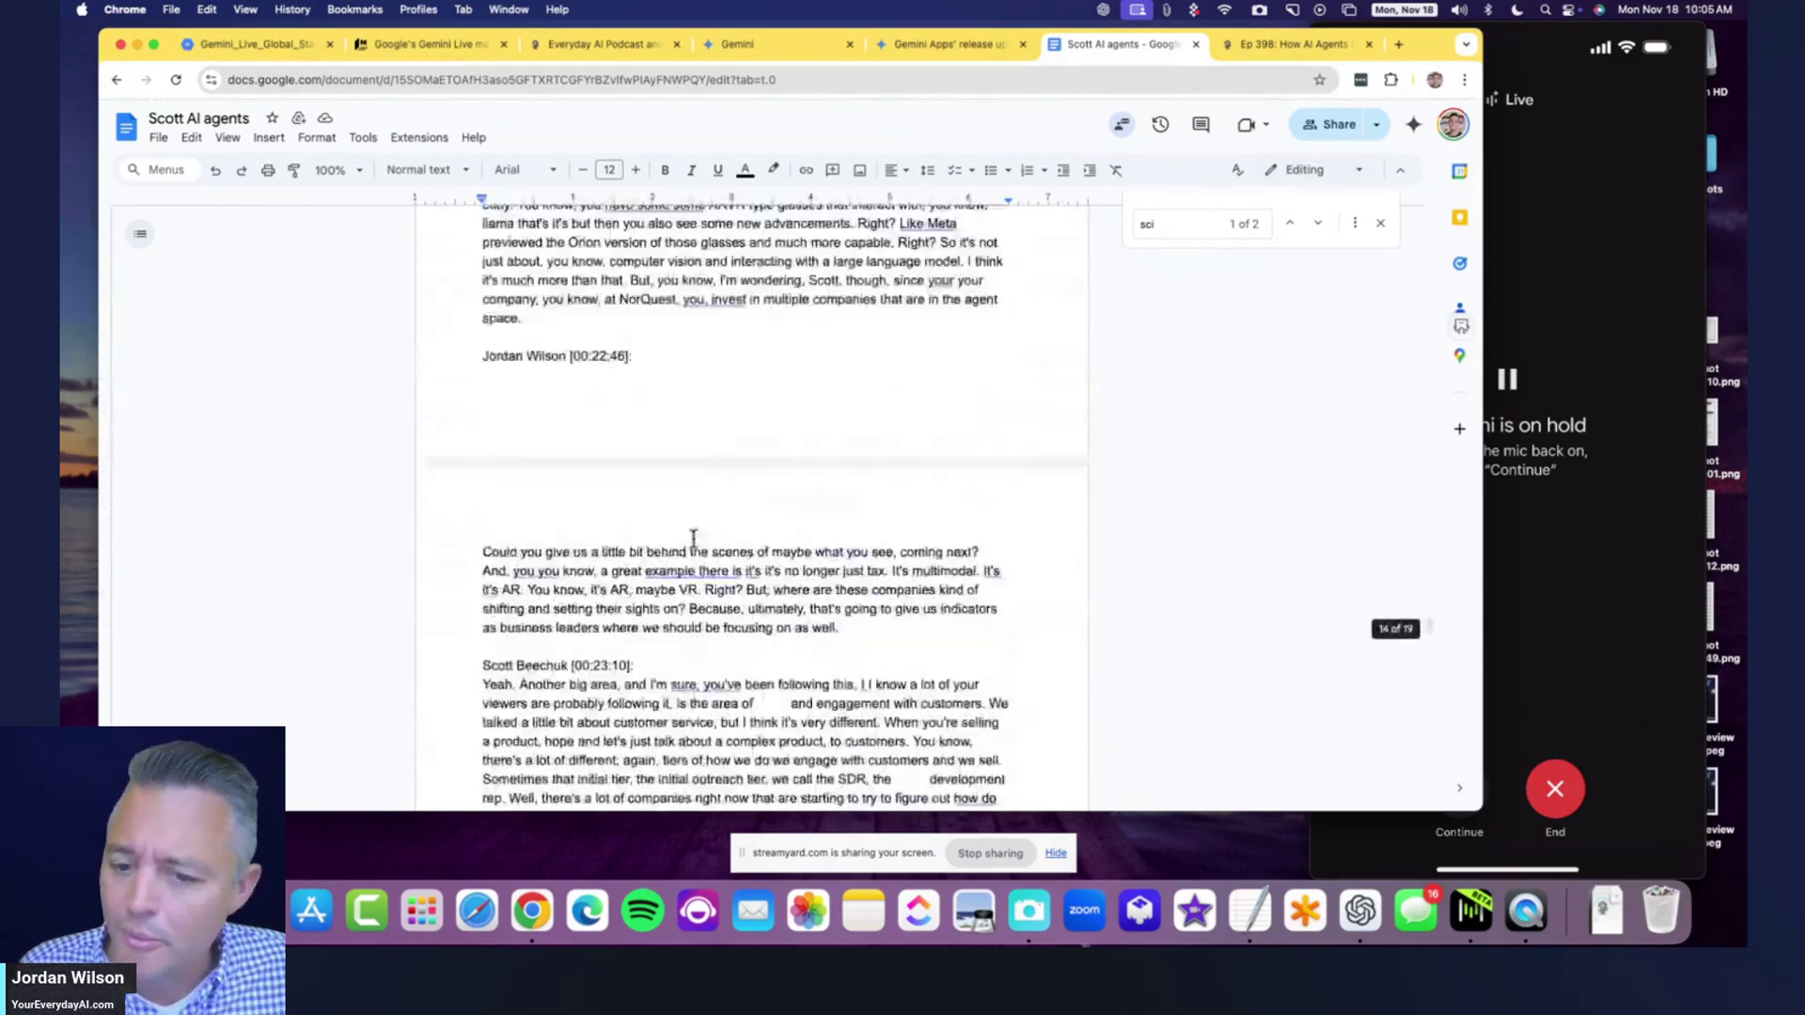
pyautogui.scroll(15, 700, 540)
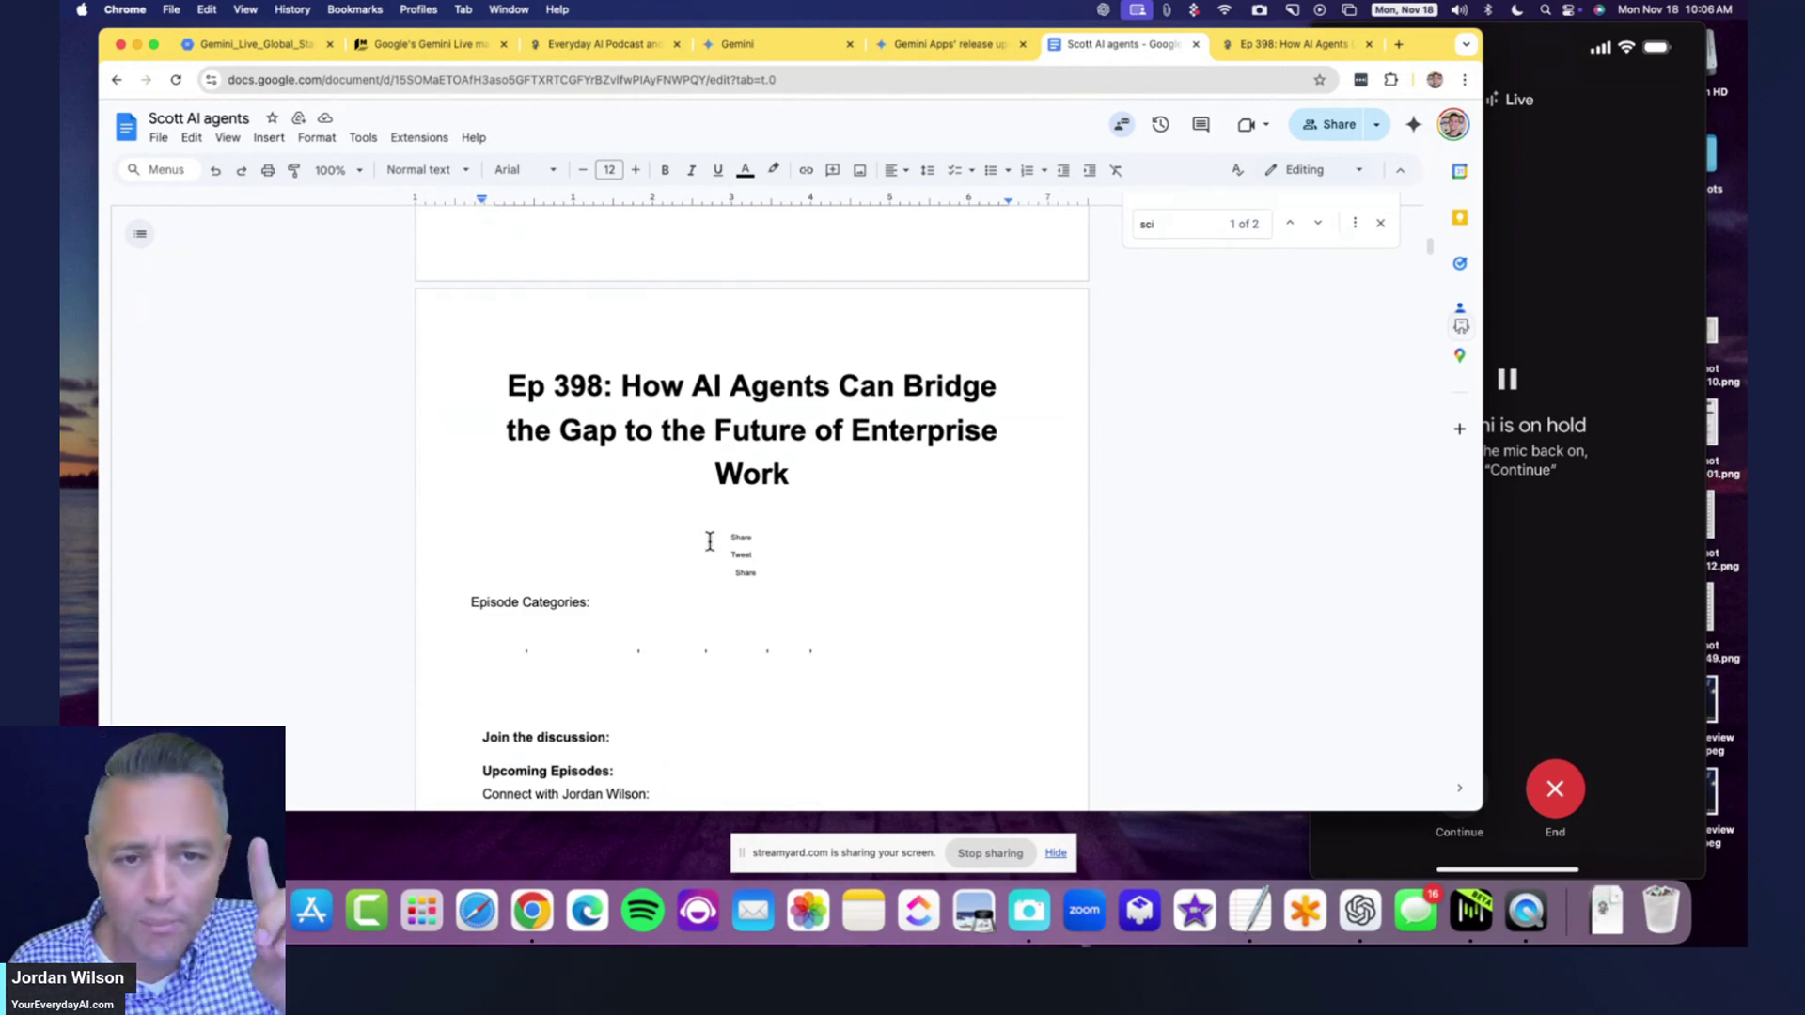
pyautogui.scroll(-20, 878, 515)
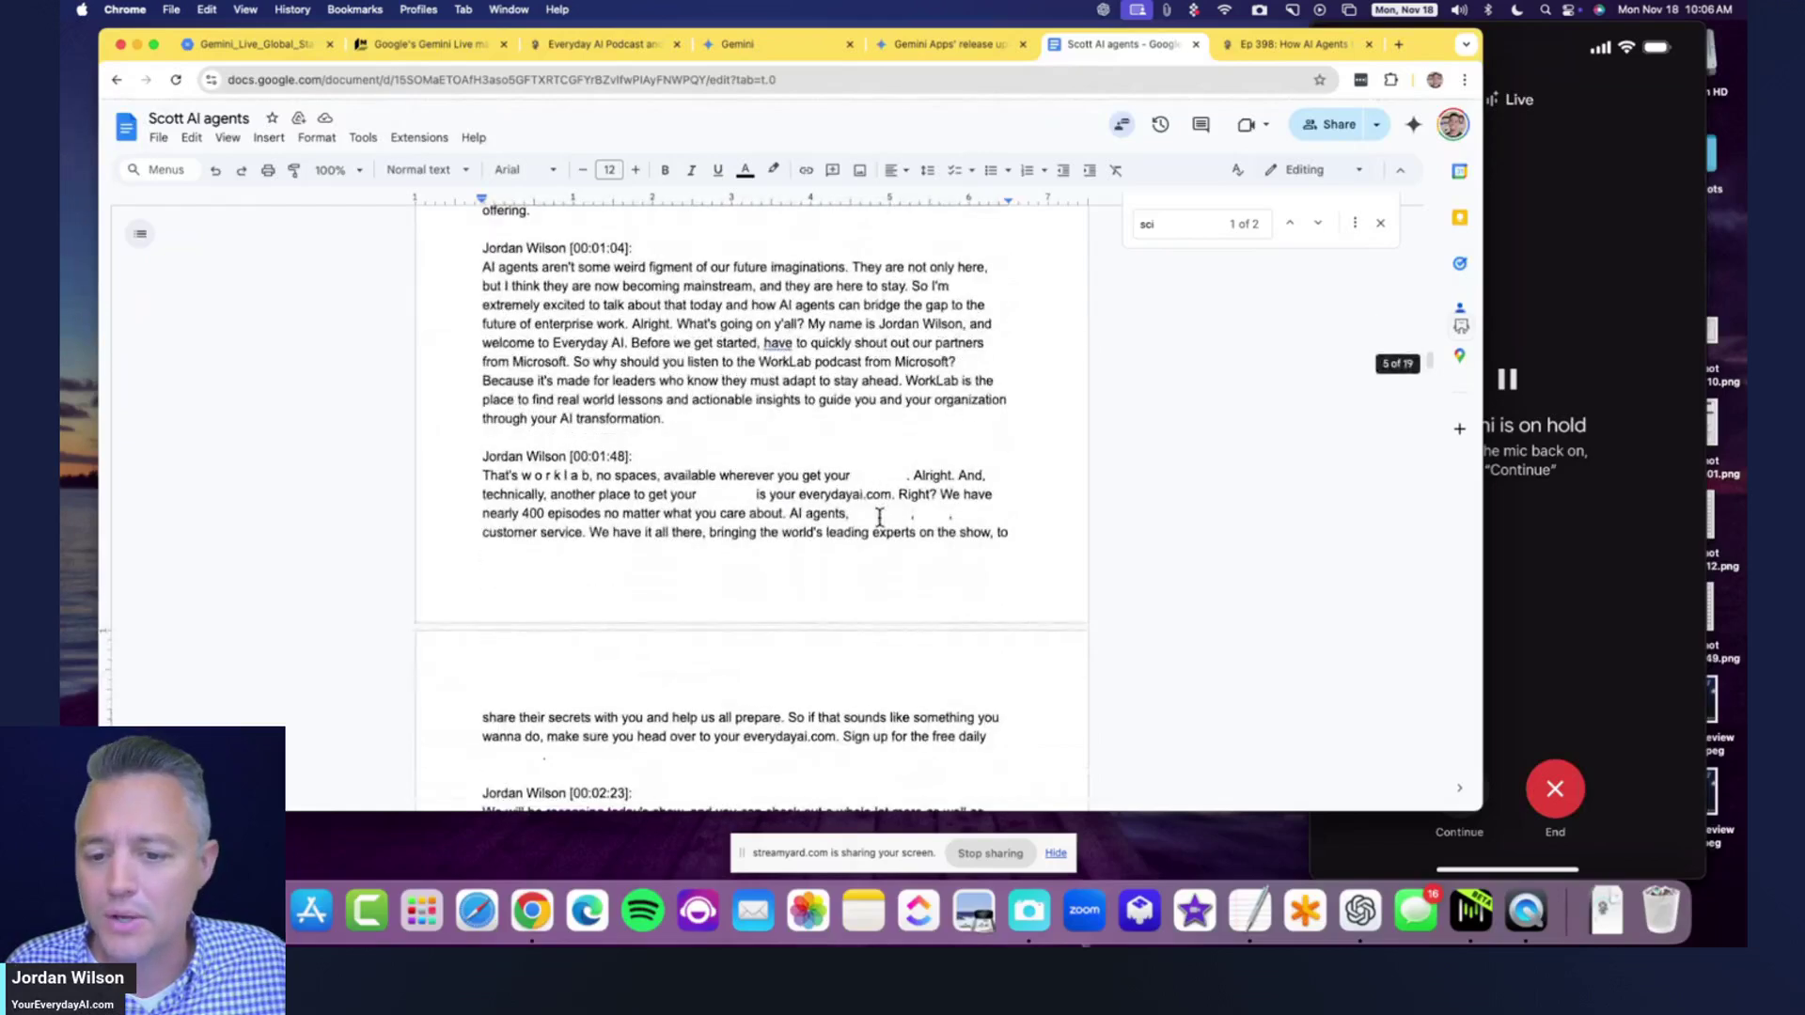
pyautogui.scroll(-10, 879, 515)
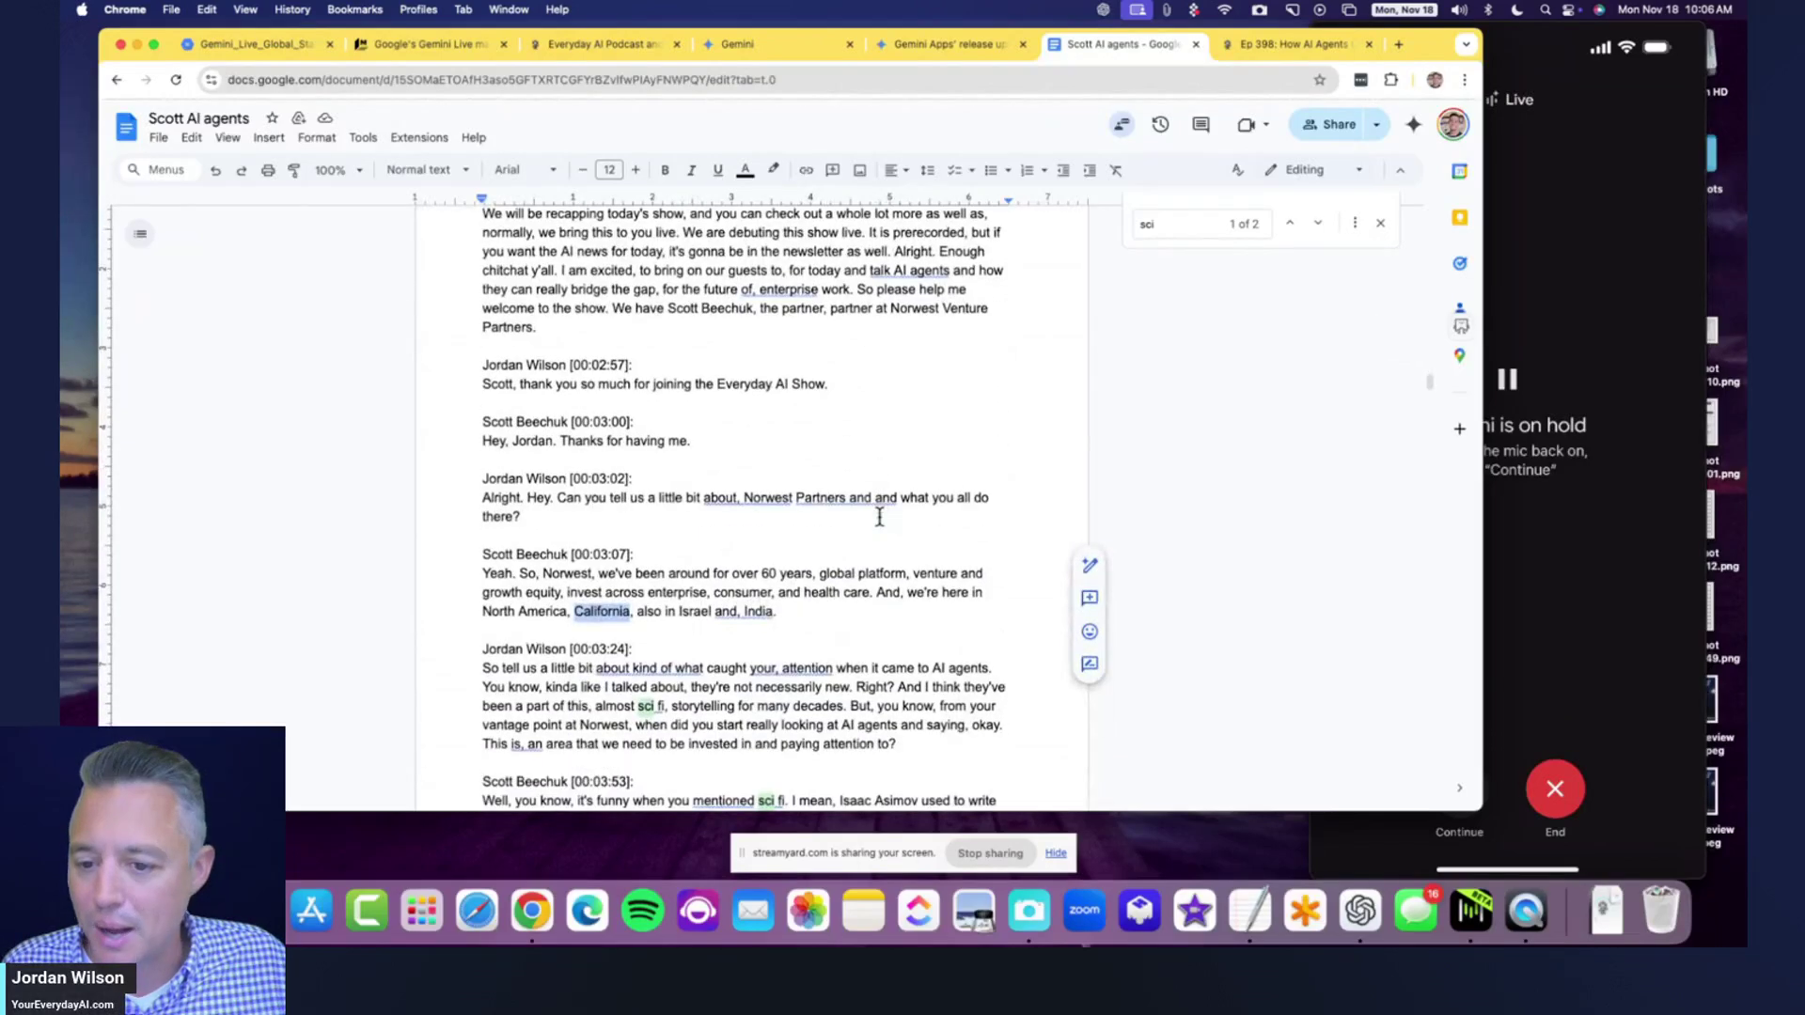
# - Highlight the 00:03:02 question, "Norwest Partners" within it, and the question together with the 00:03:07 answer, then return to the phone window
pyautogui.scroll(-1, 878, 515)
pyautogui.moveTo(521, 418); pyautogui.dragTo(482, 380)
pyautogui.scroll(4, 788, 477)
pyautogui.scroll(-2, 788, 477)
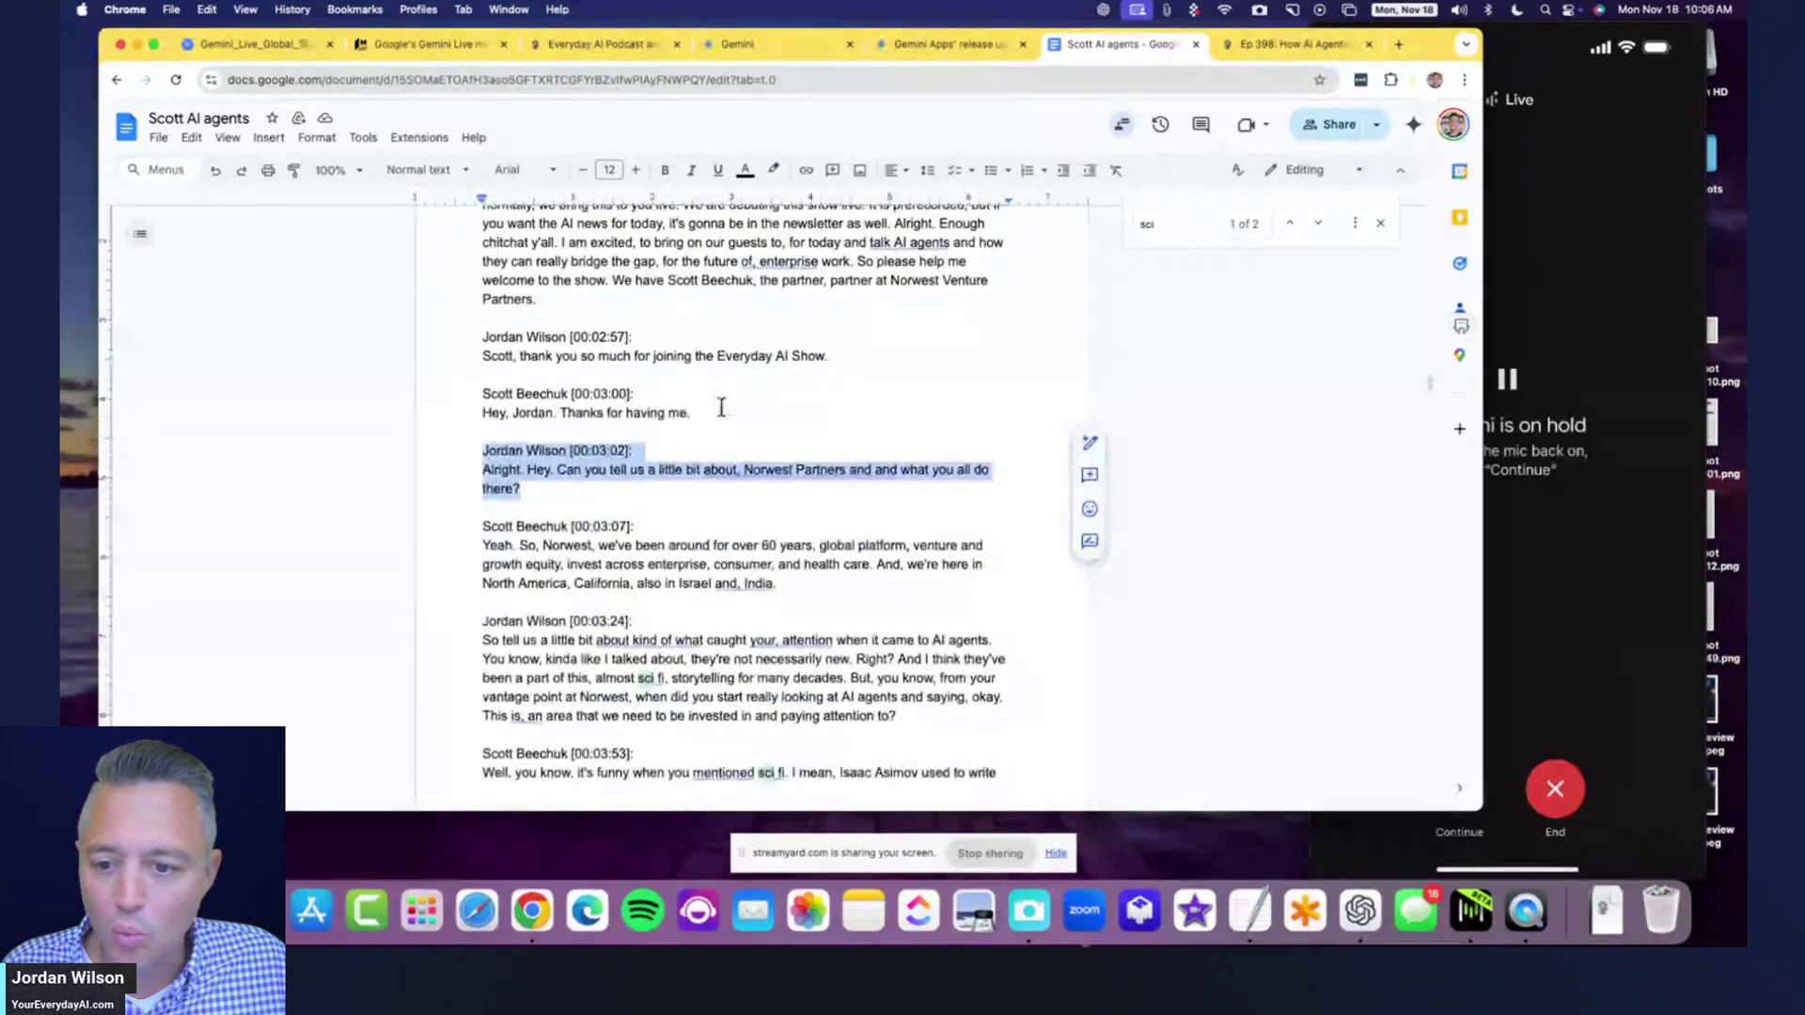
pyautogui.click(843, 475)
pyautogui.moveTo(846, 473); pyautogui.dragTo(748, 464)
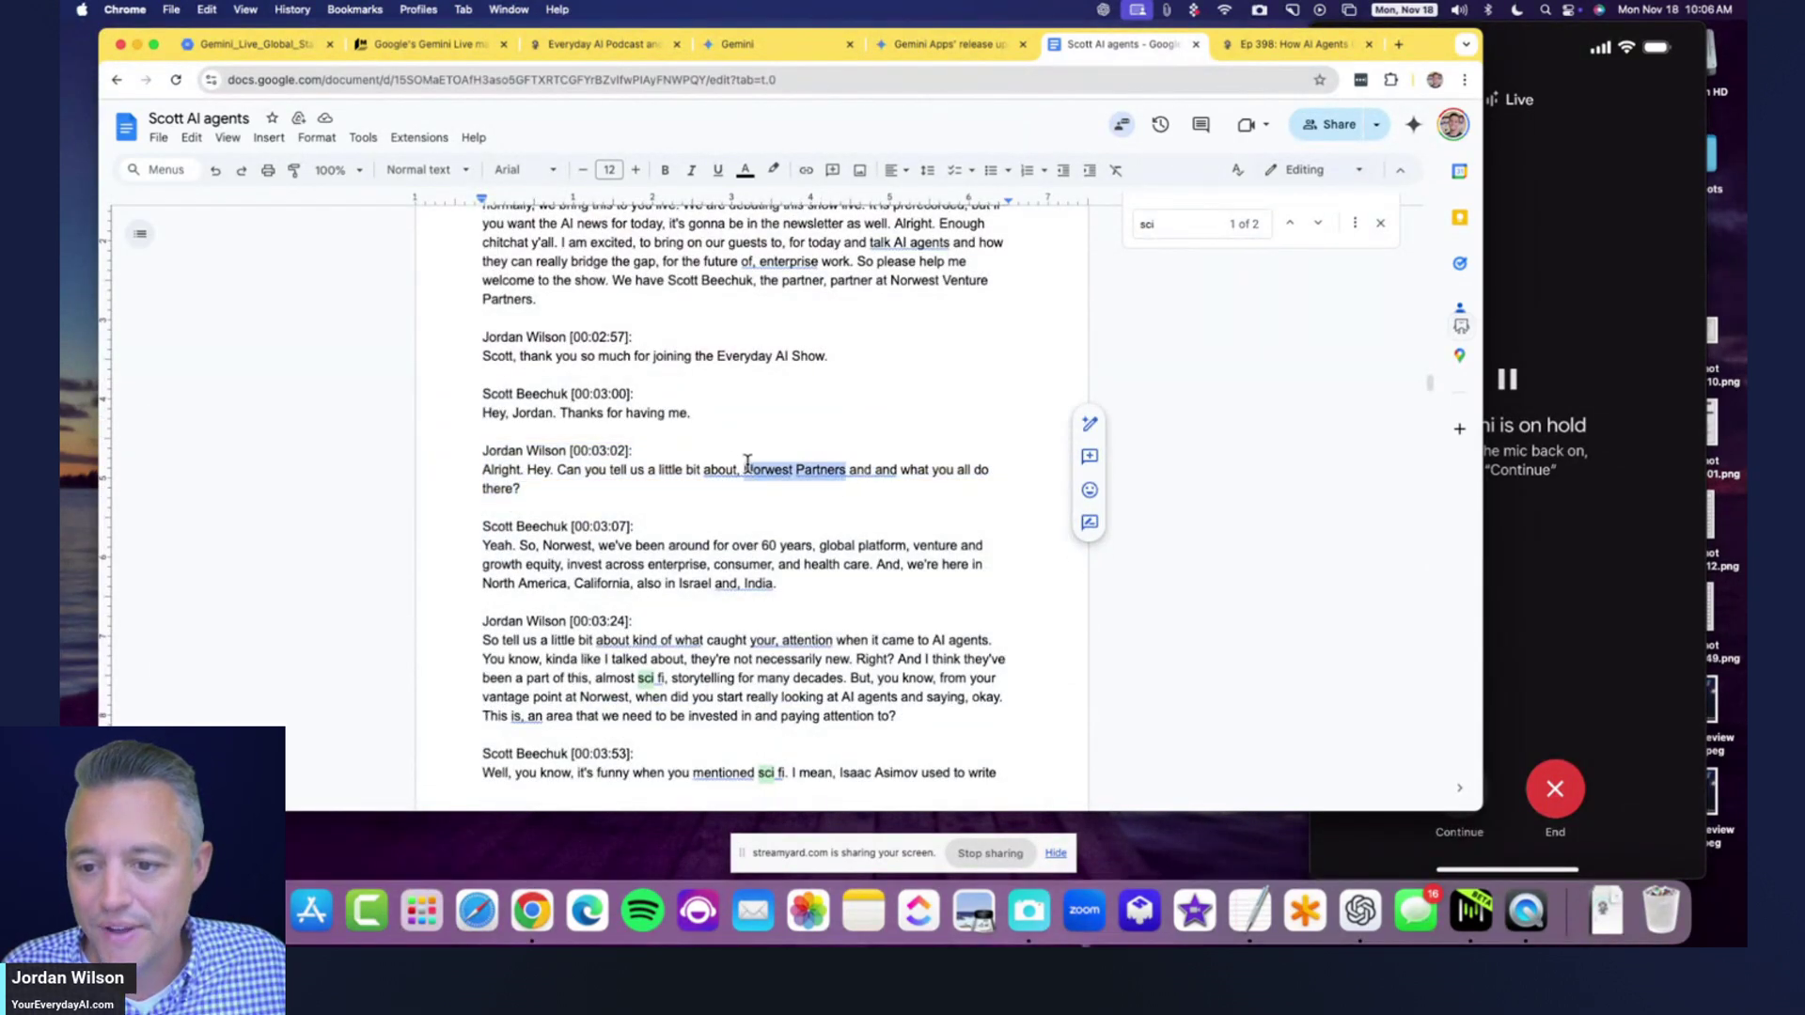
pyautogui.moveTo(818, 602); pyautogui.dragTo(492, 455)
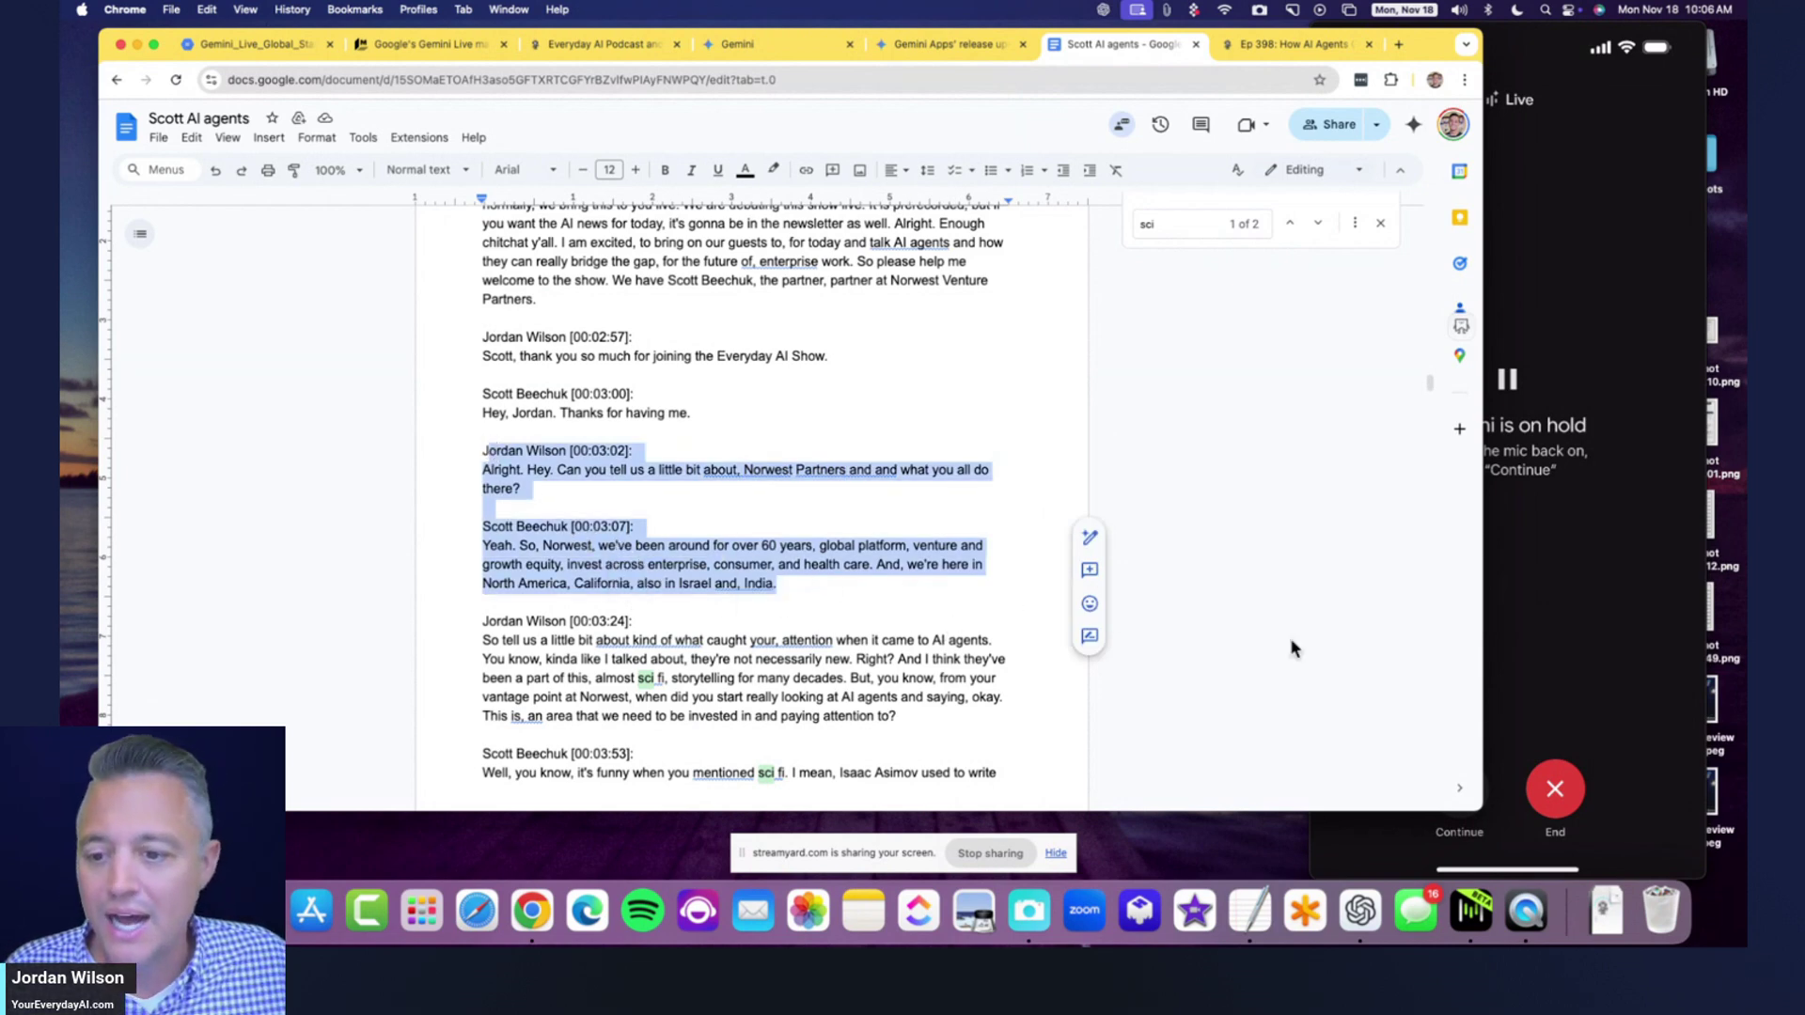
pyautogui.click(1627, 649)
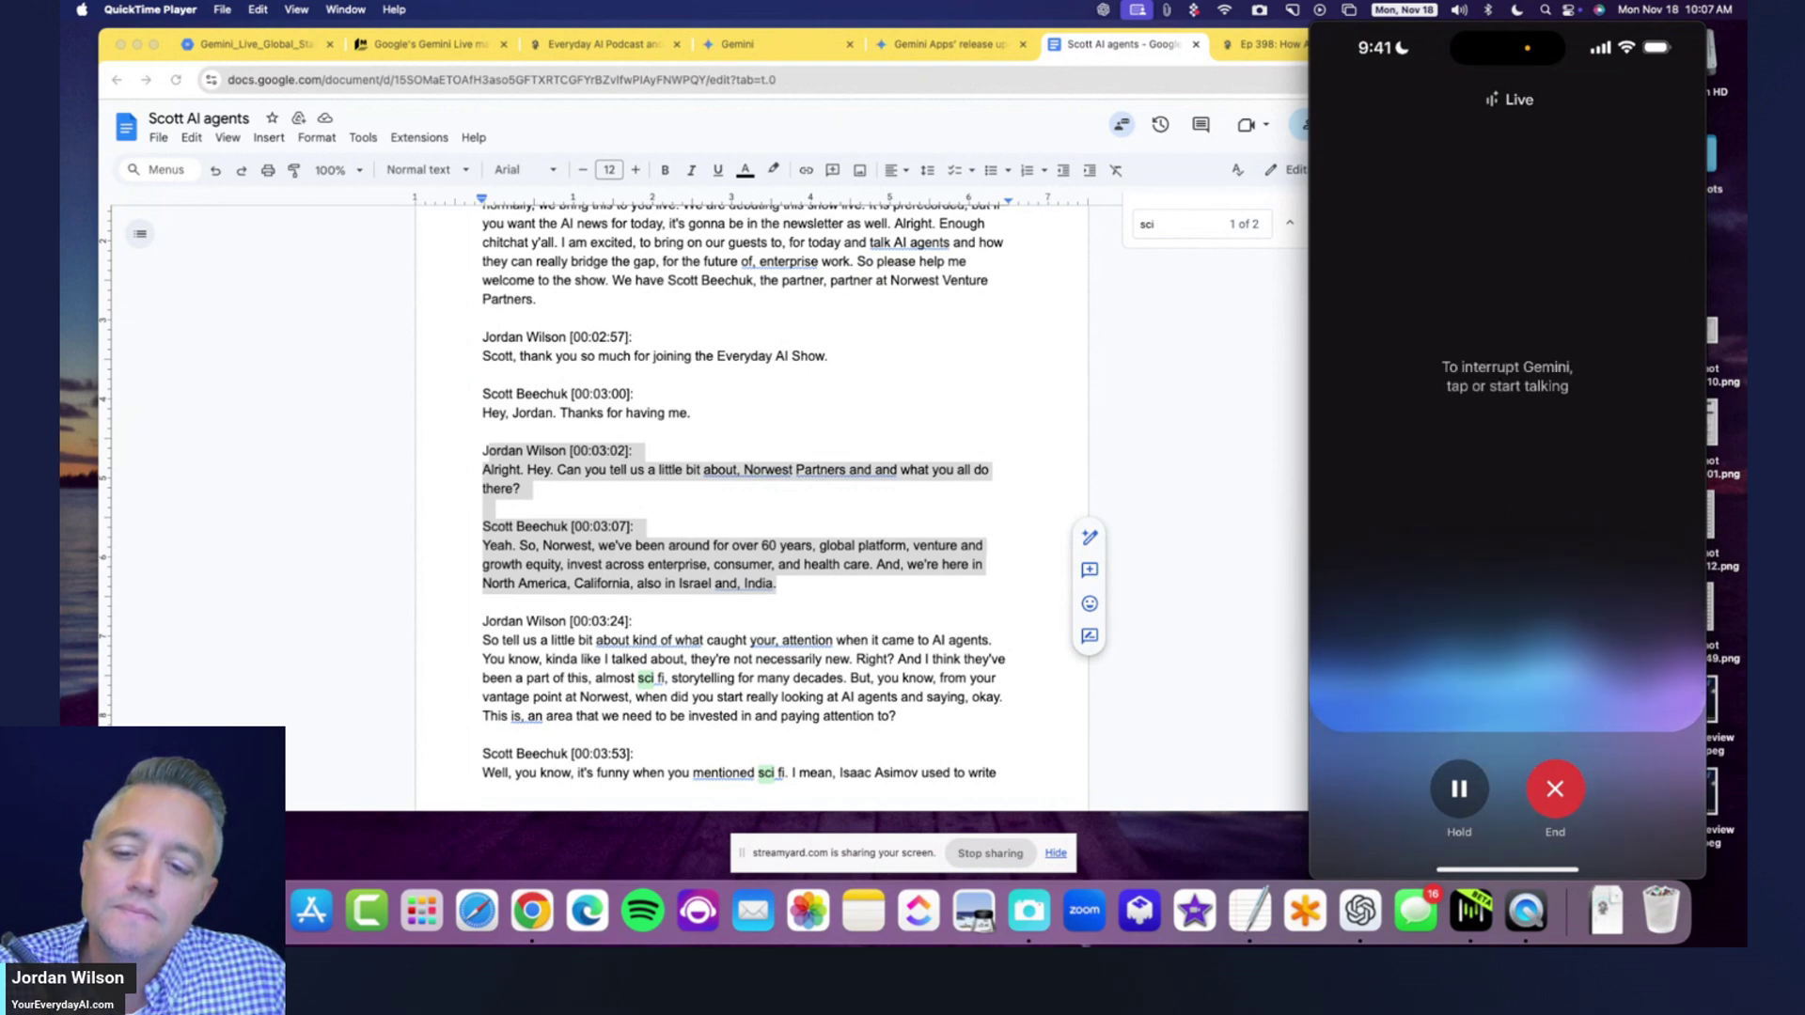
# - Clear the highlight and skim the rest of the transcript down to the 00:29:13 passage, and return to the phone window
pyautogui.click(748, 594)
pyautogui.scroll(-2, 752, 583)
pyautogui.scroll(-10, 753, 580)
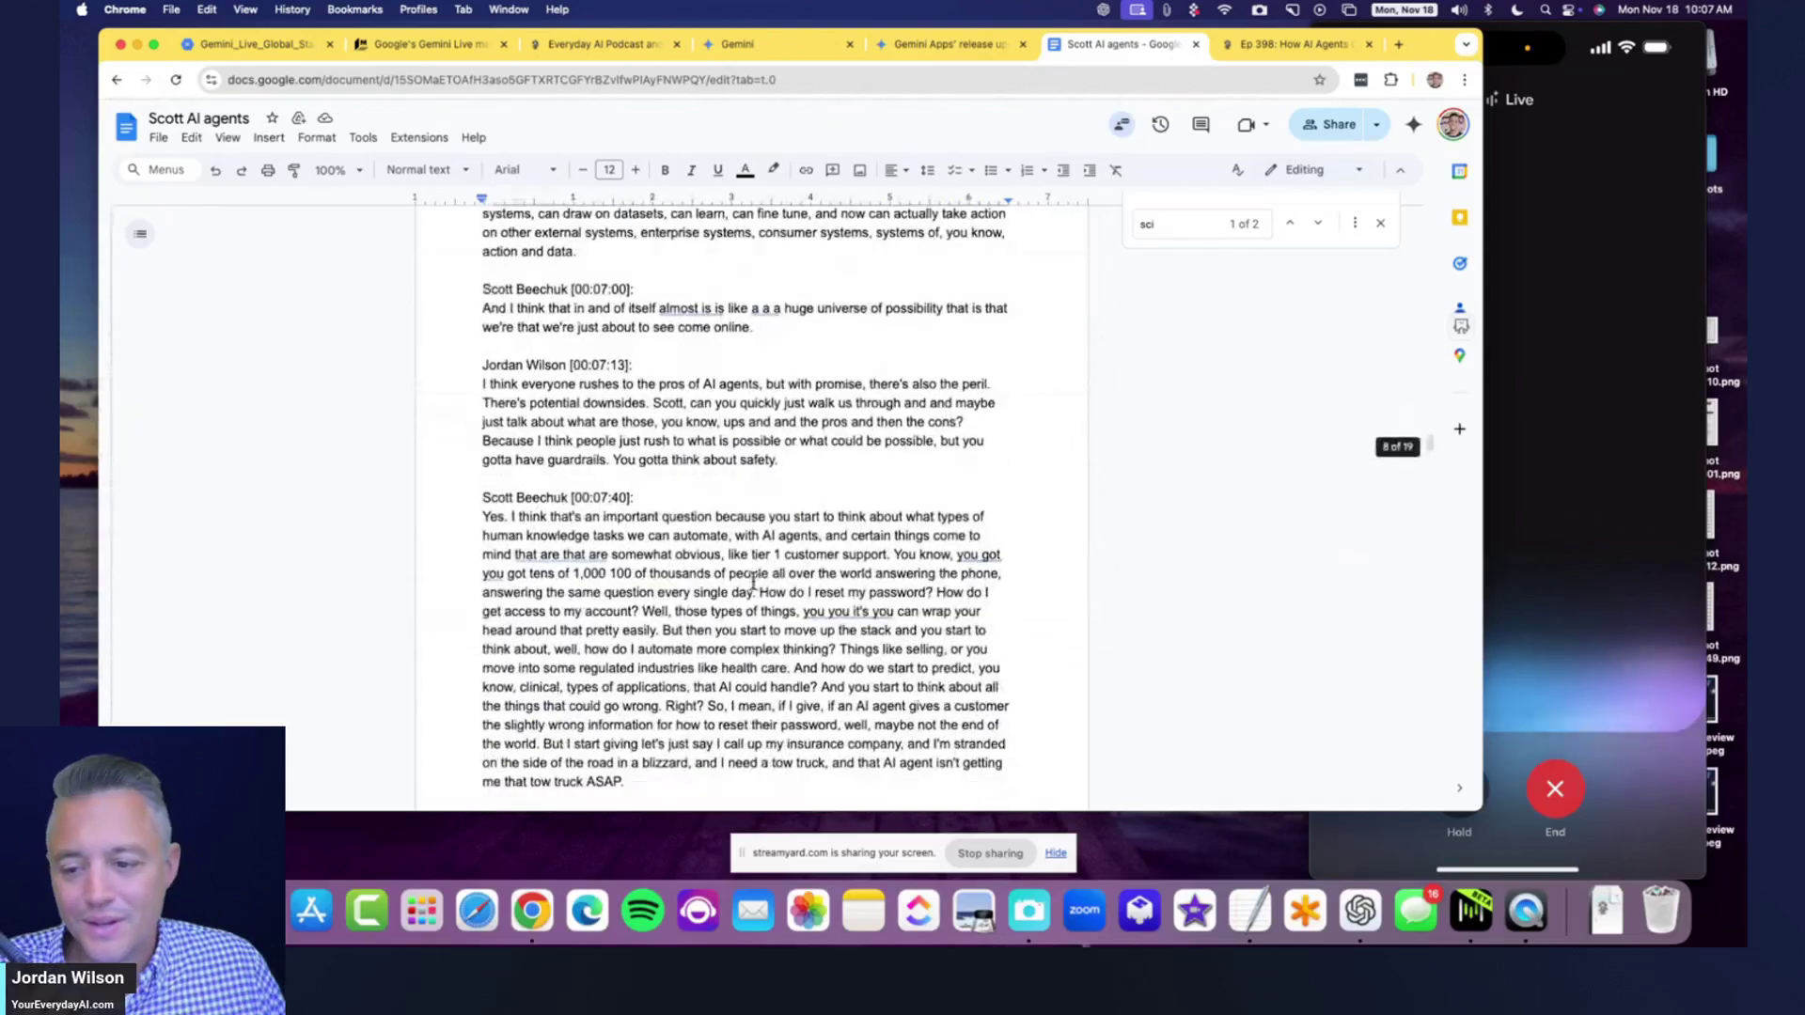
pyautogui.scroll(-20, 752, 584)
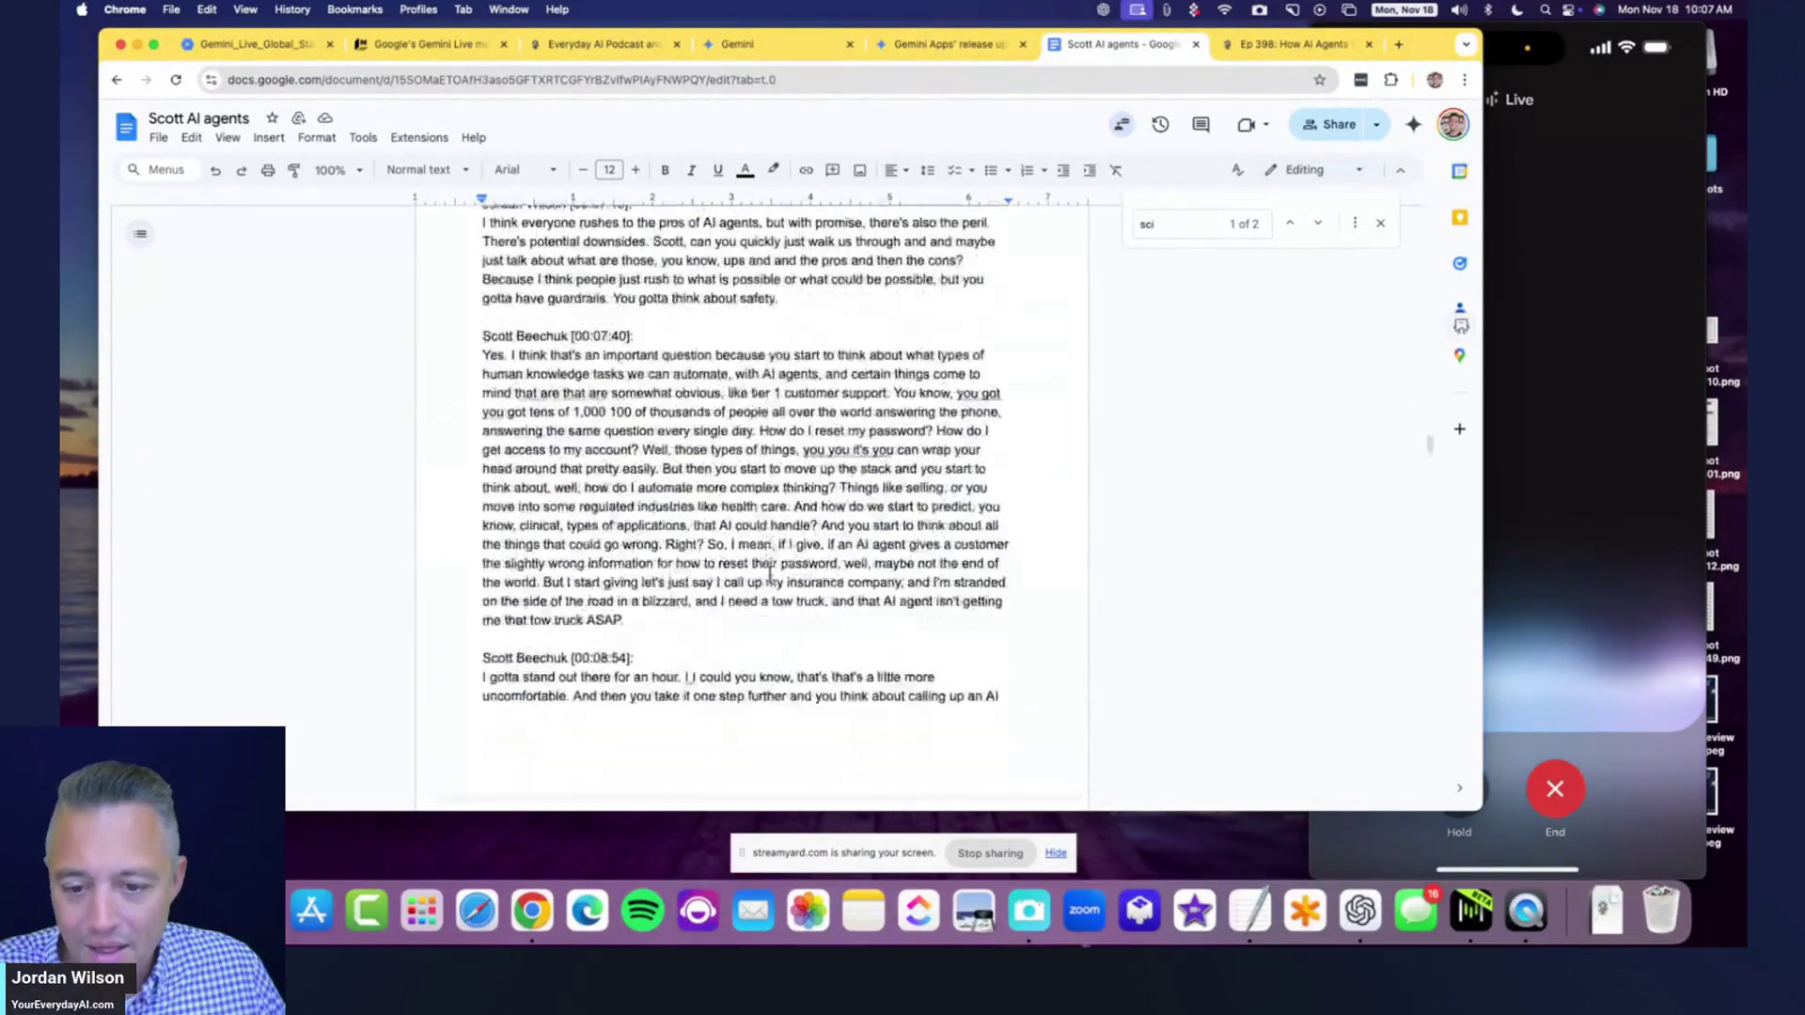
pyautogui.scroll(-20, 782, 575)
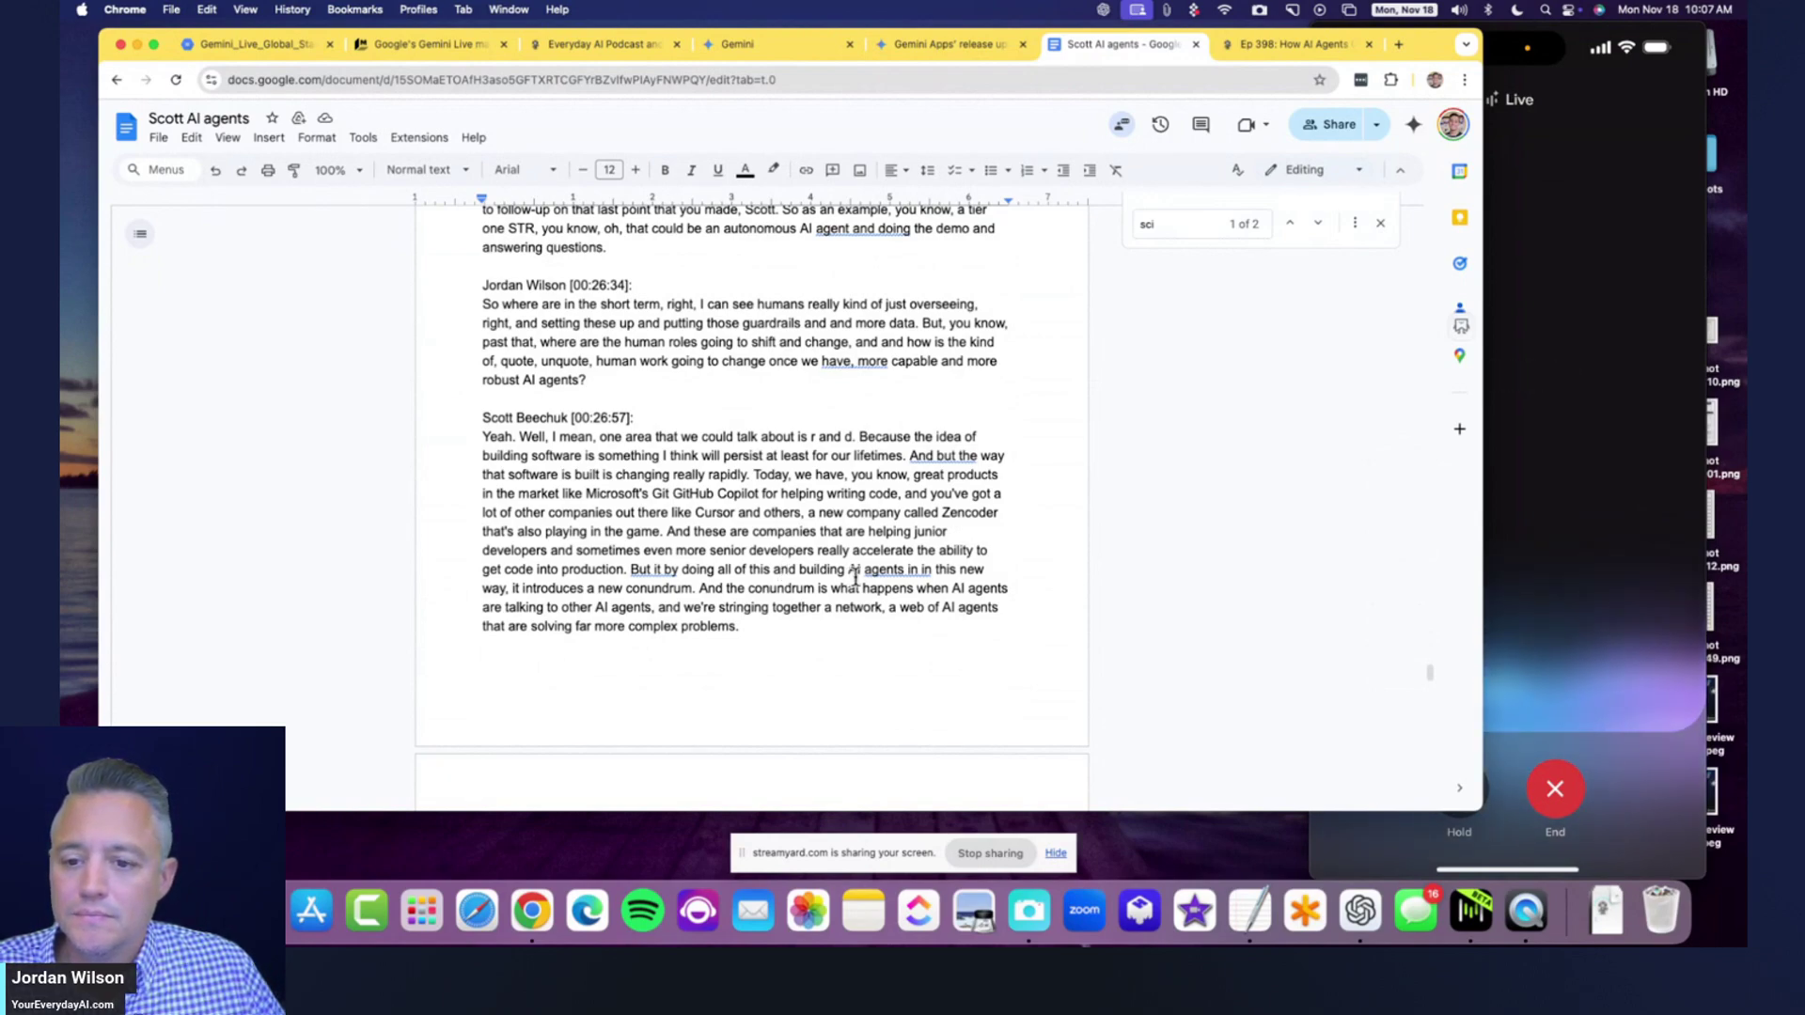
pyautogui.scroll(-15, 855, 580)
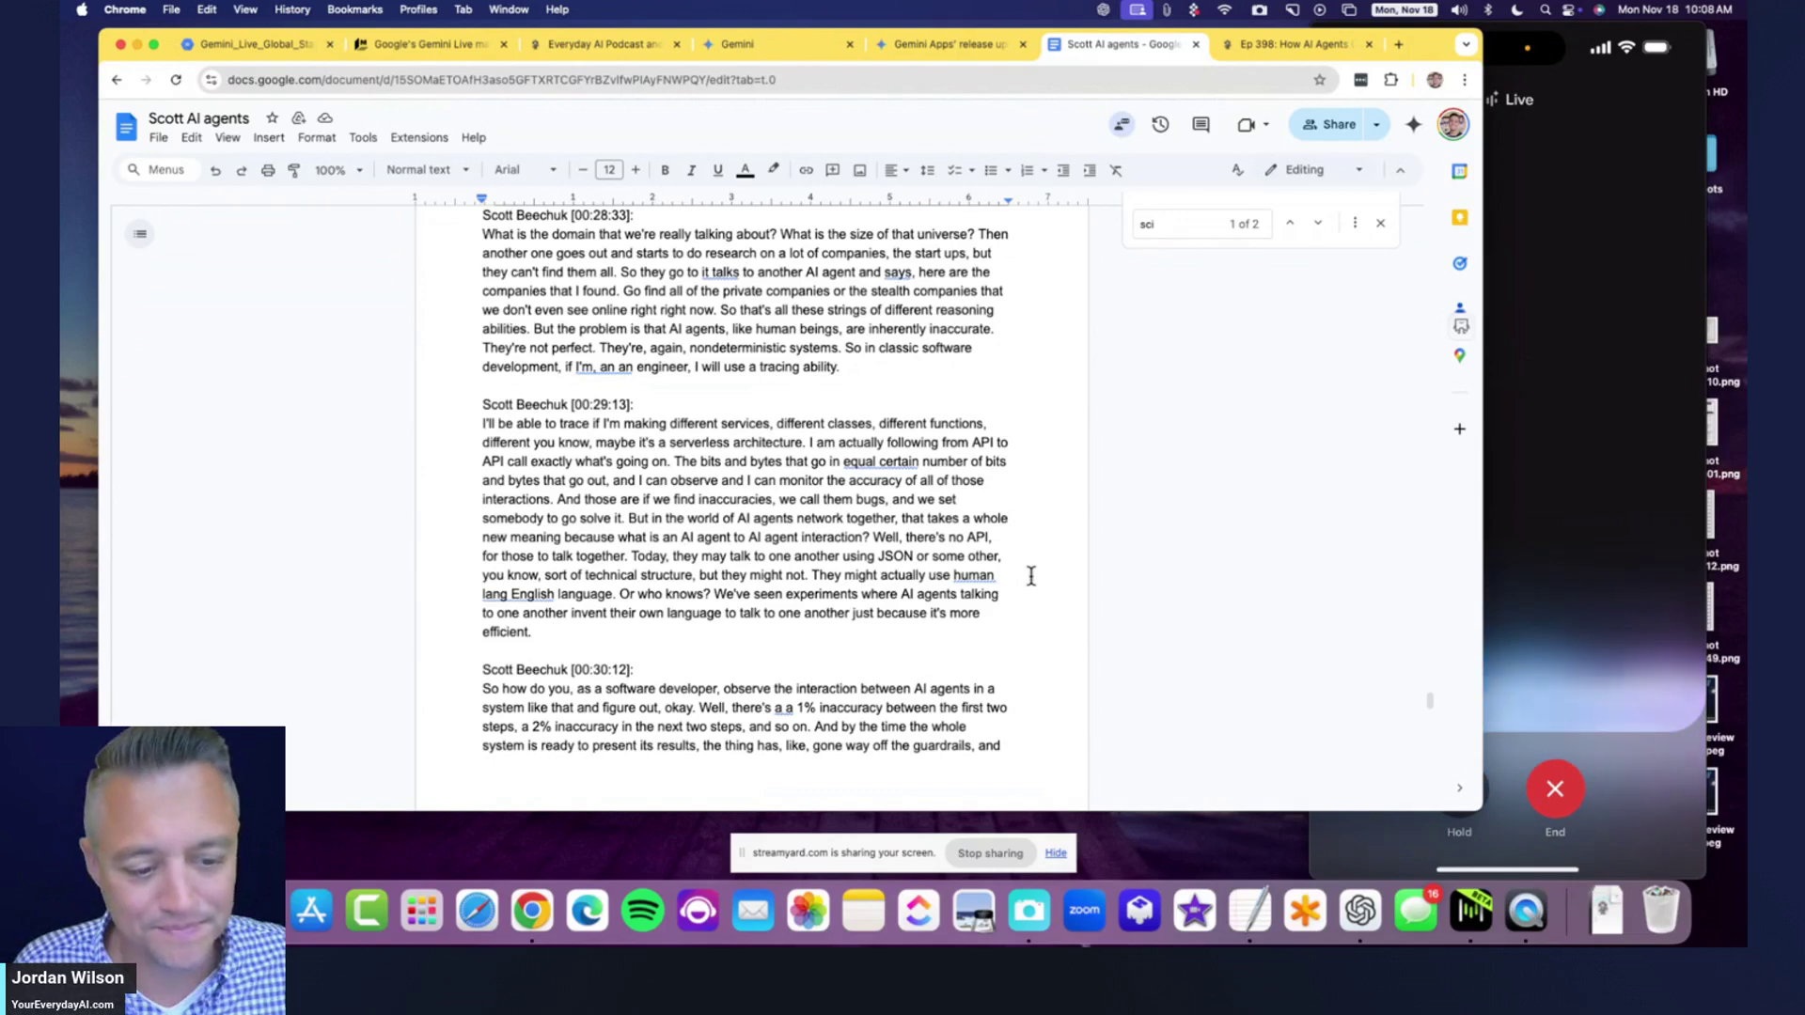
pyautogui.click(1628, 583)
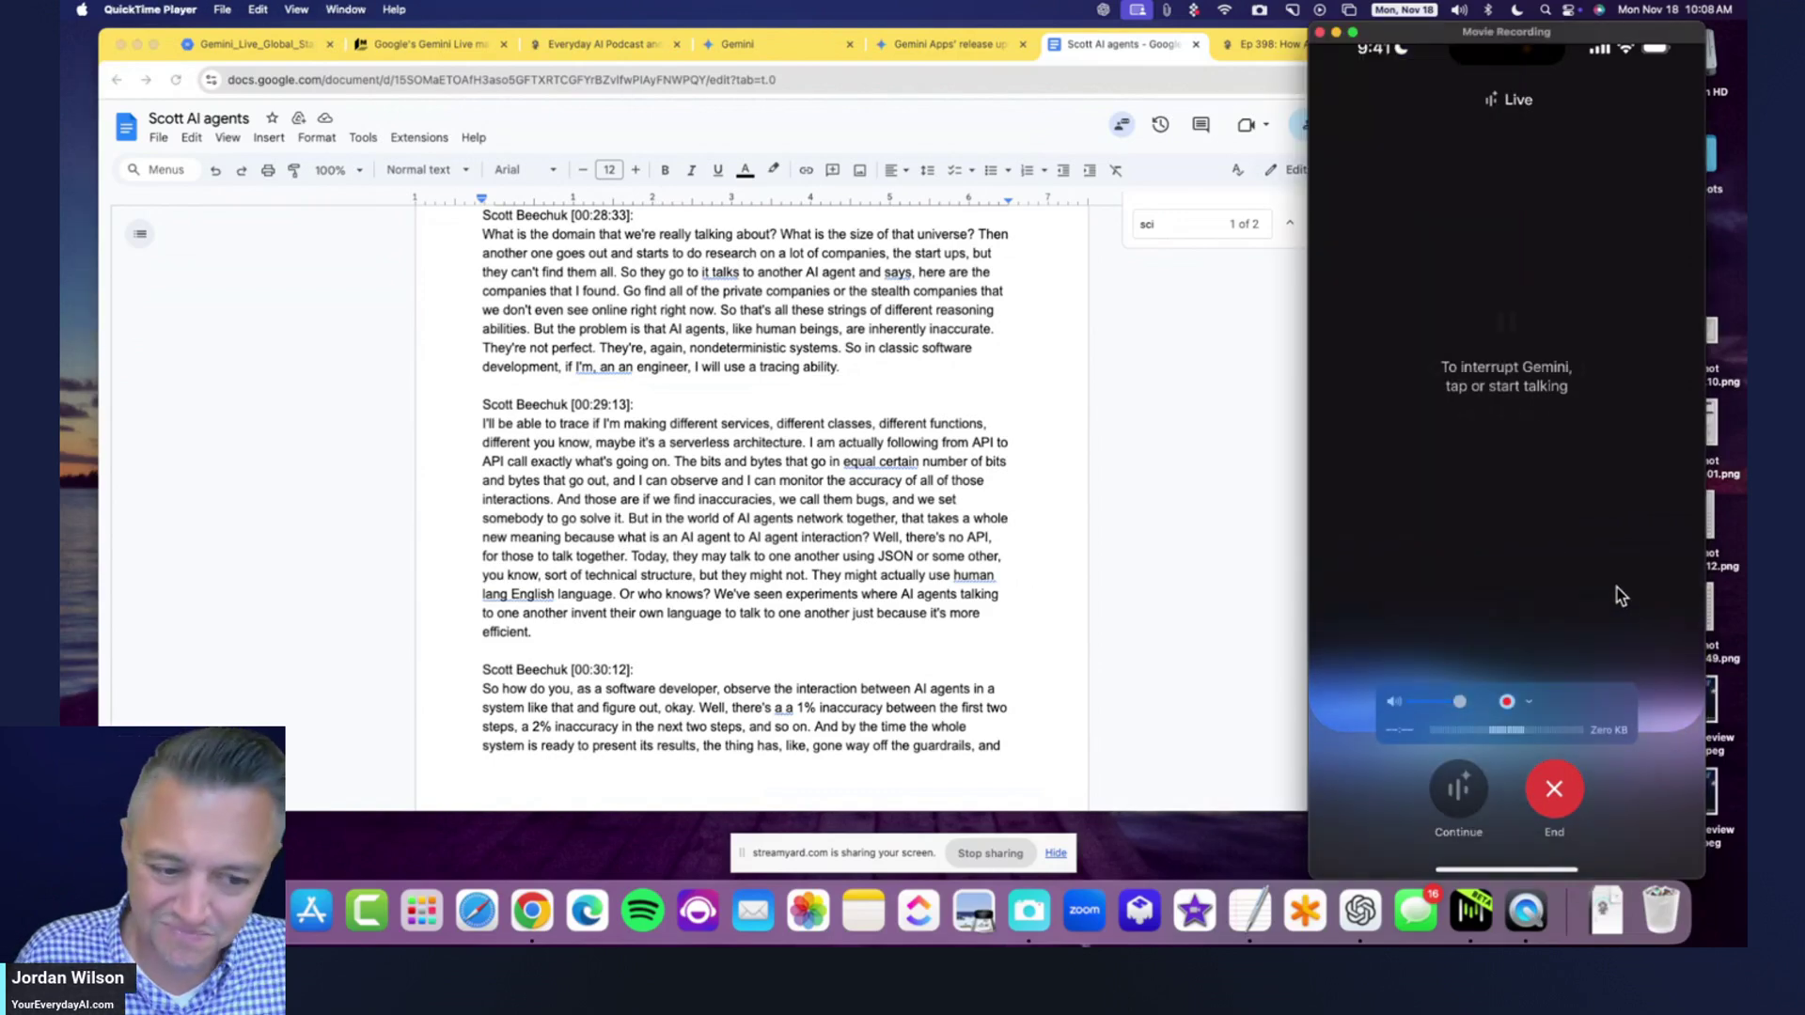
# - Check the podcast homepage and the phone window, and read the last reply of the "Simple Greeting and Inquiry" chat in Gemini on the web
pyautogui.click(594, 47)
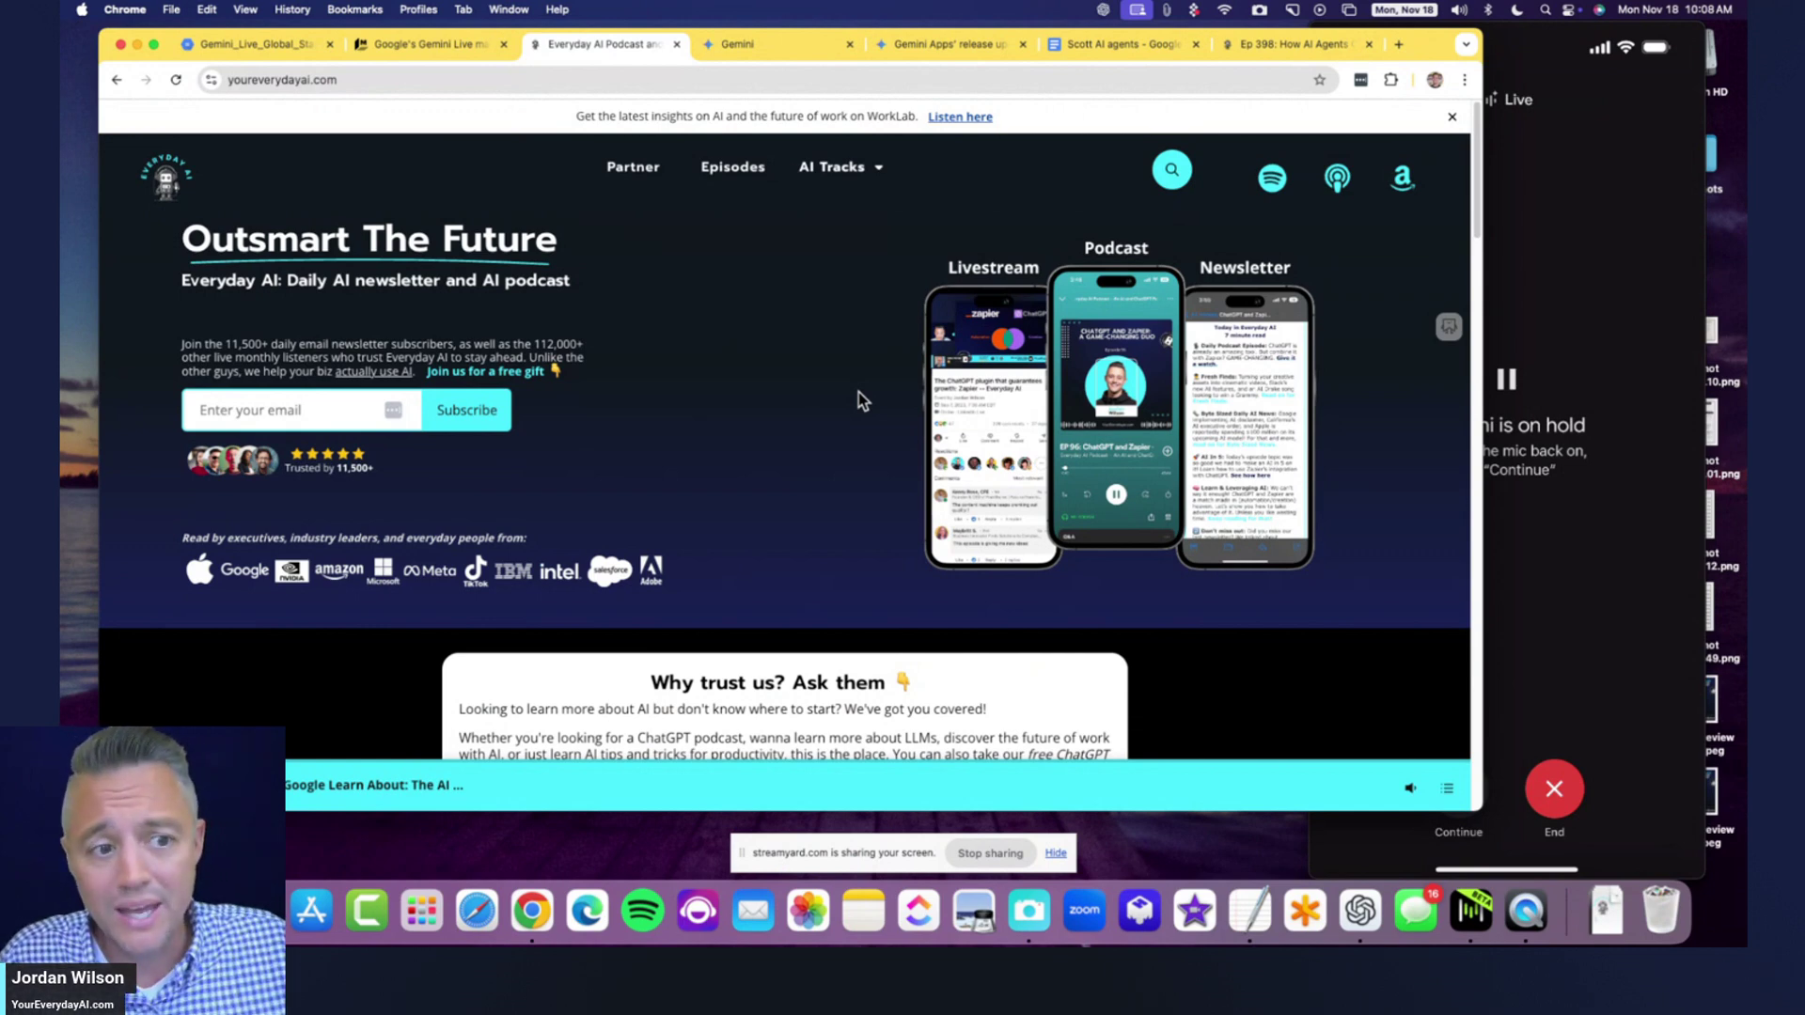
pyautogui.click(1534, 317)
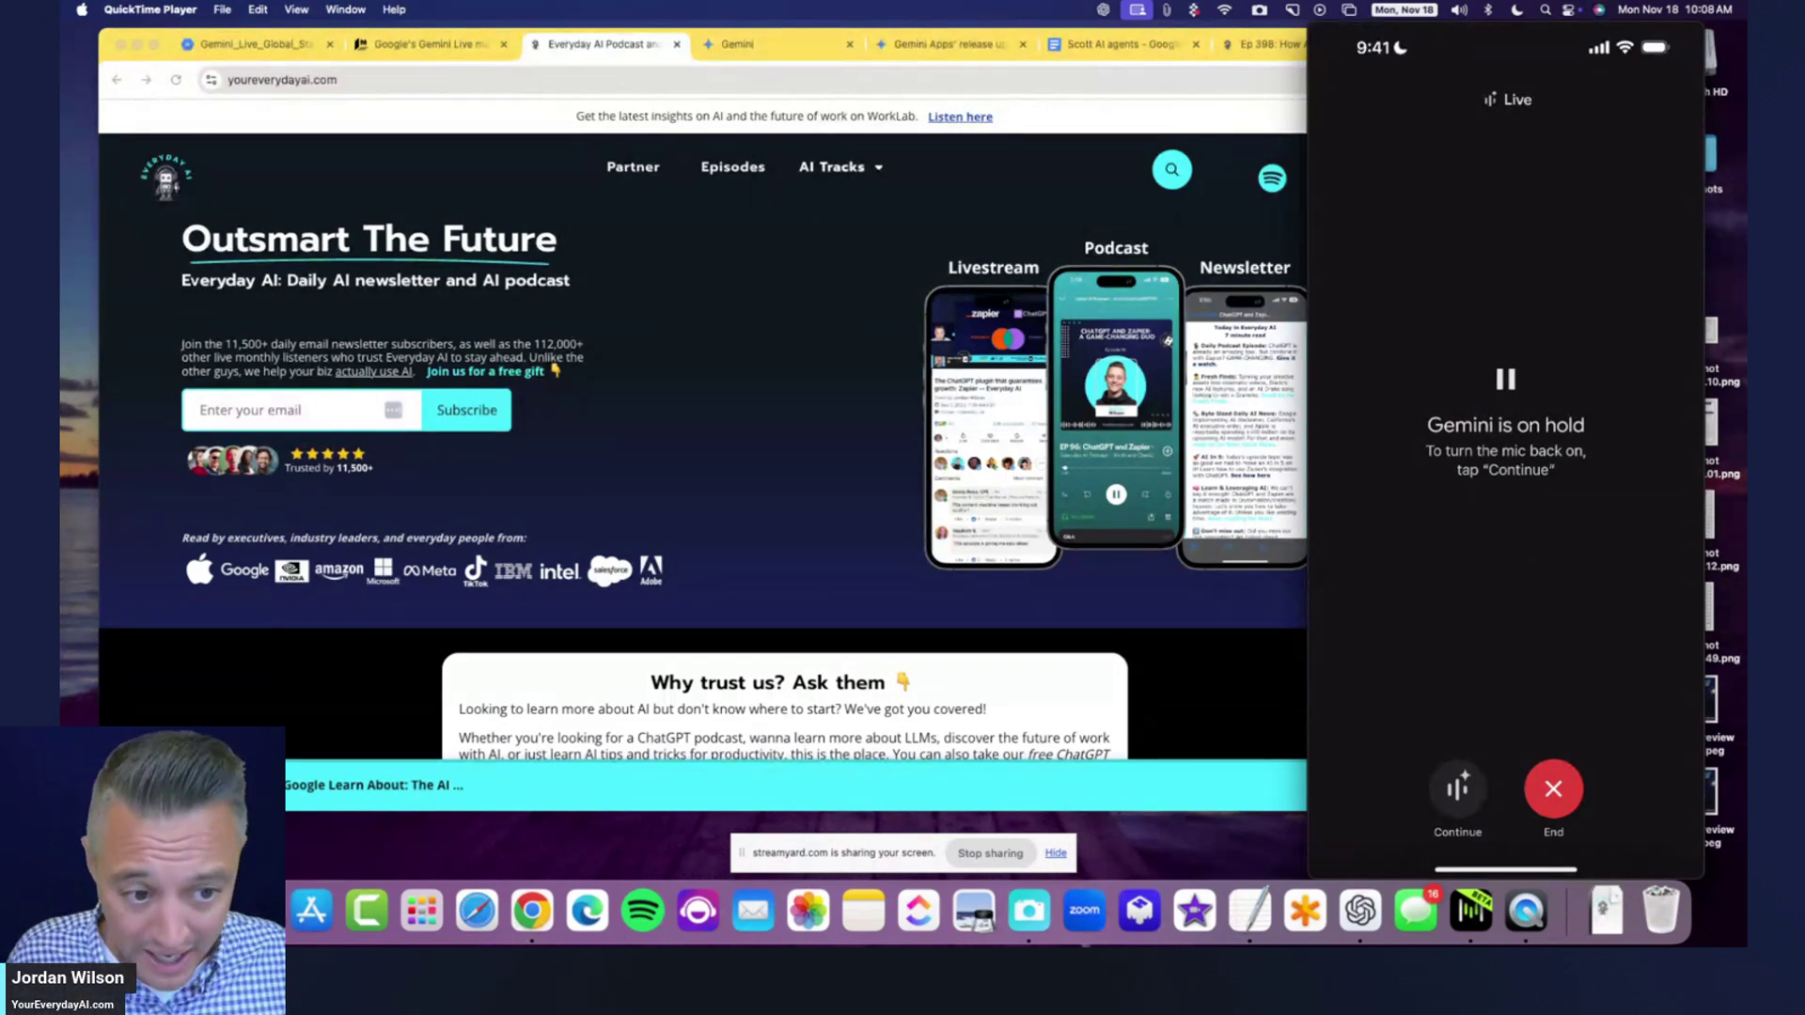
pyautogui.click(809, 295)
pyautogui.click(785, 51)
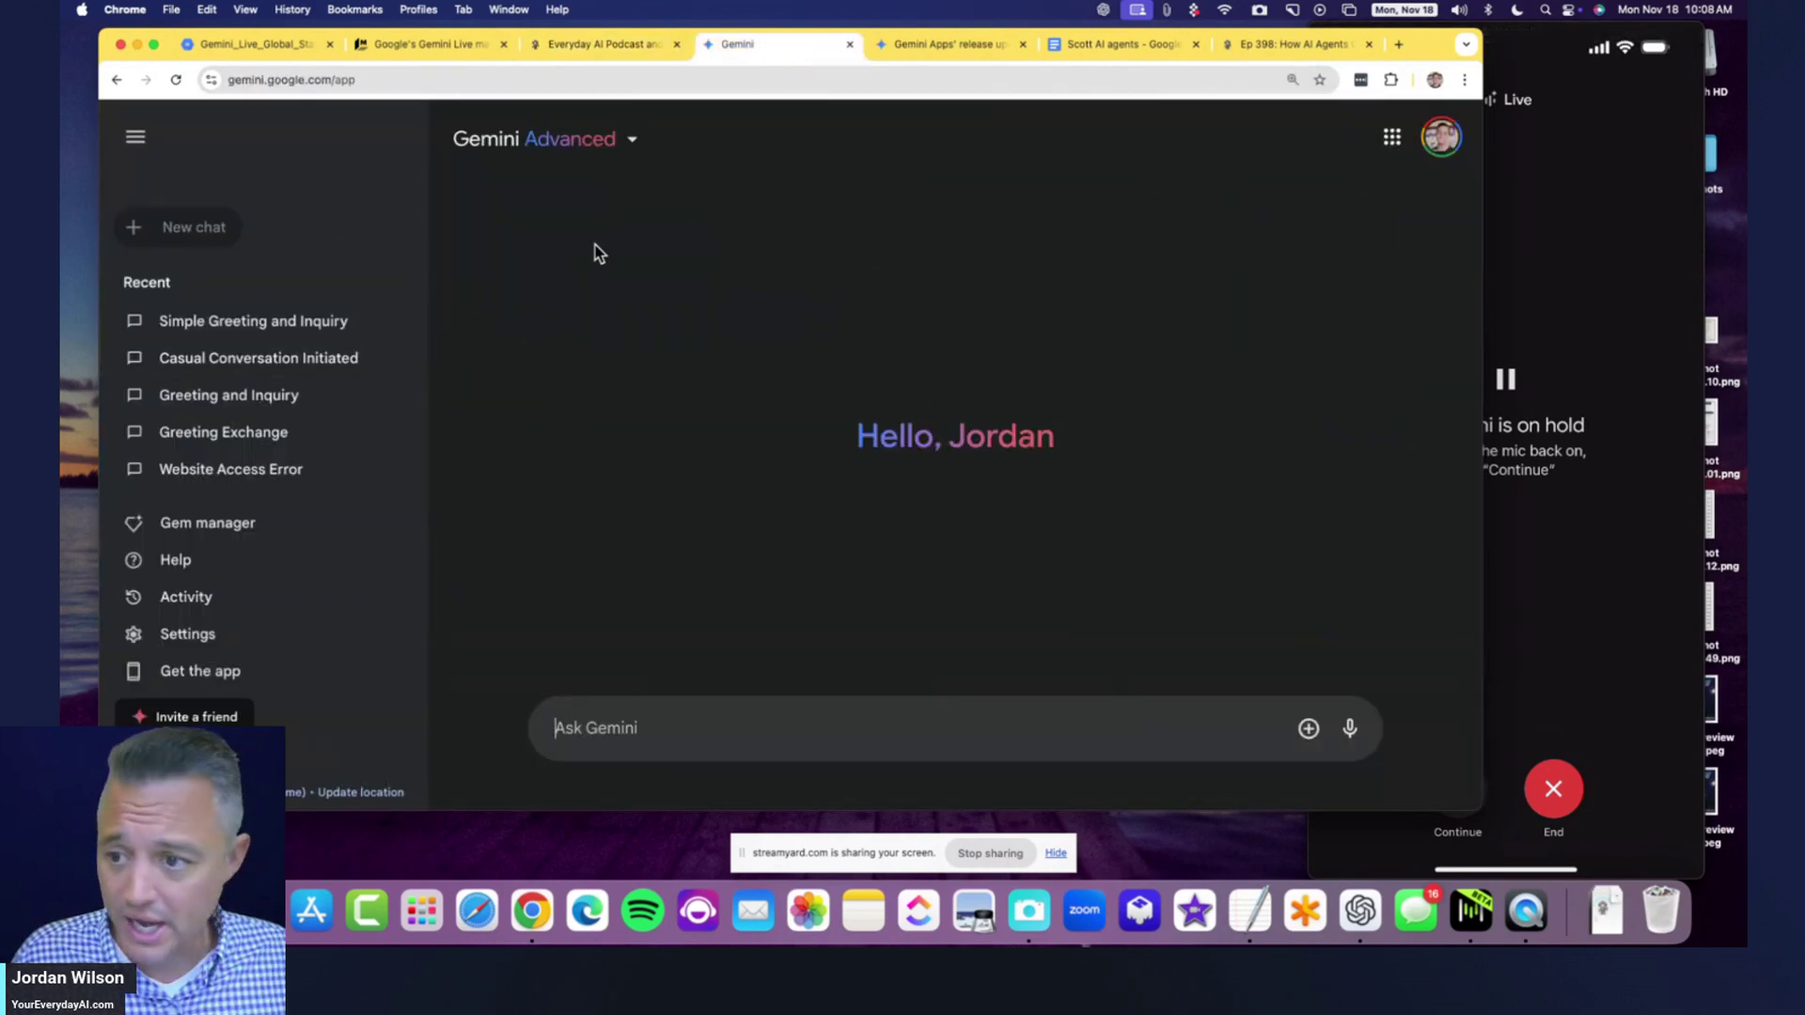
pyautogui.click(201, 325)
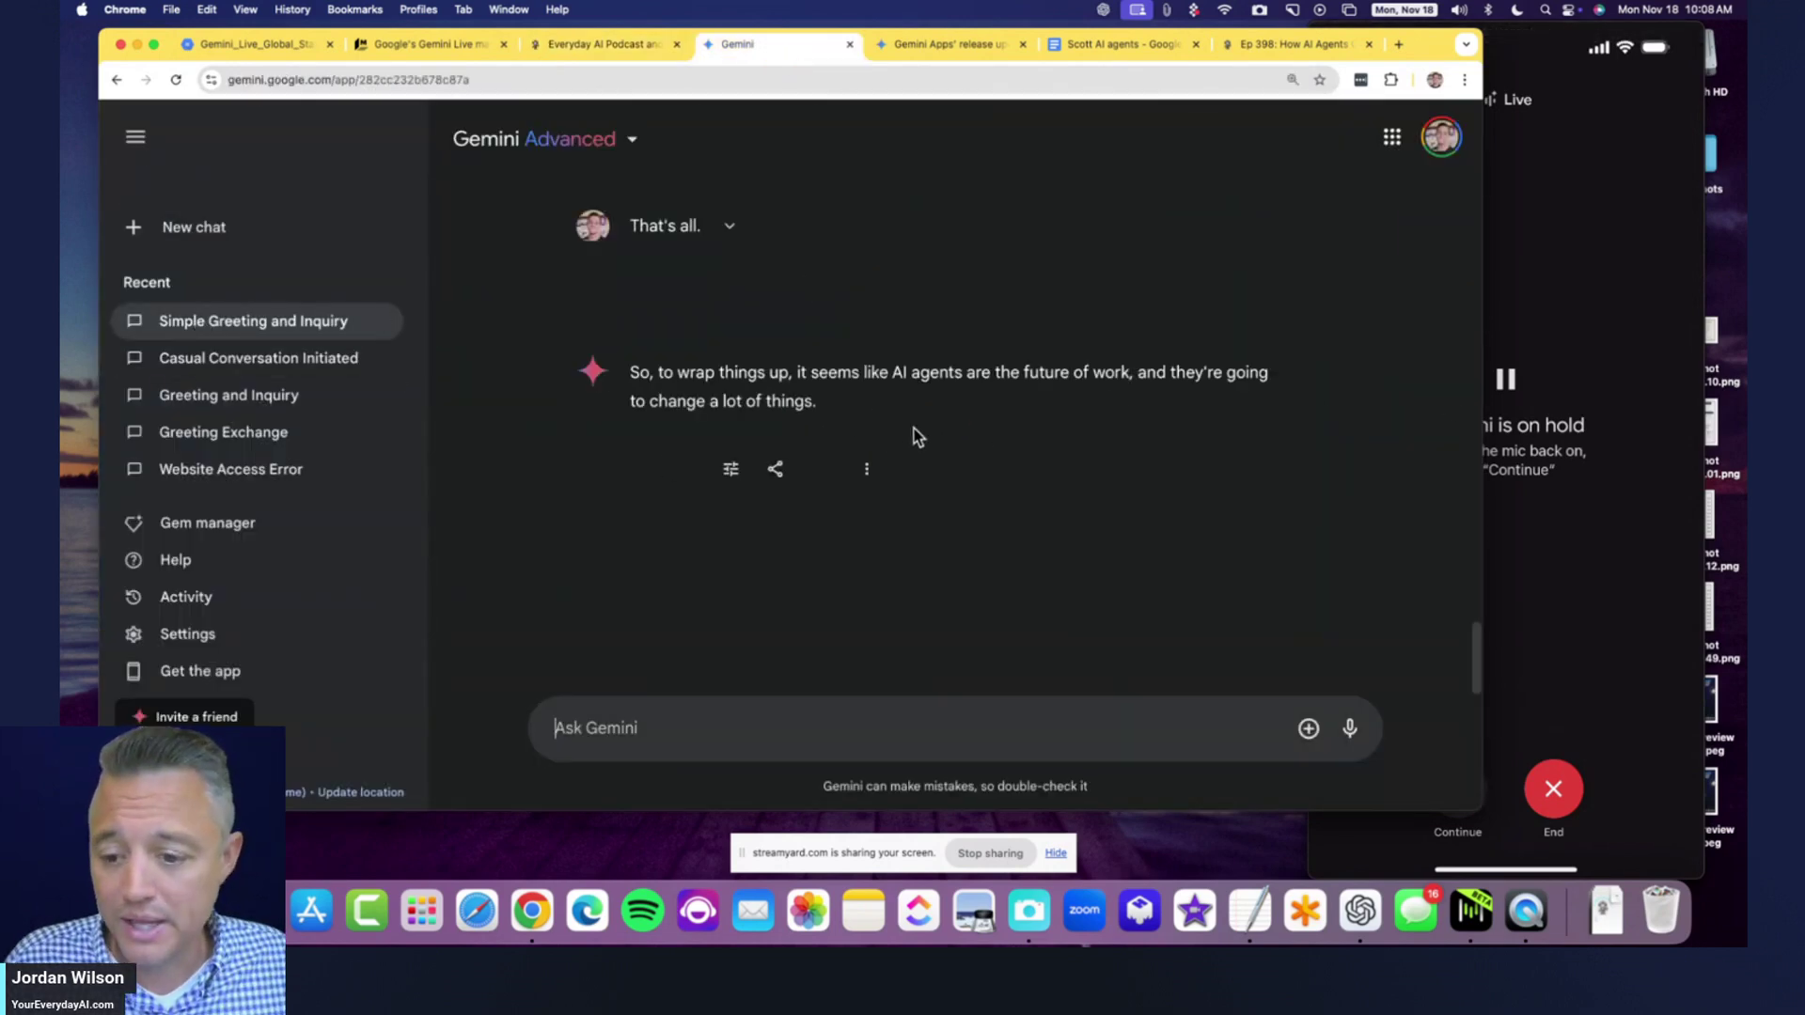
pyautogui.scroll(3, 752, 335)
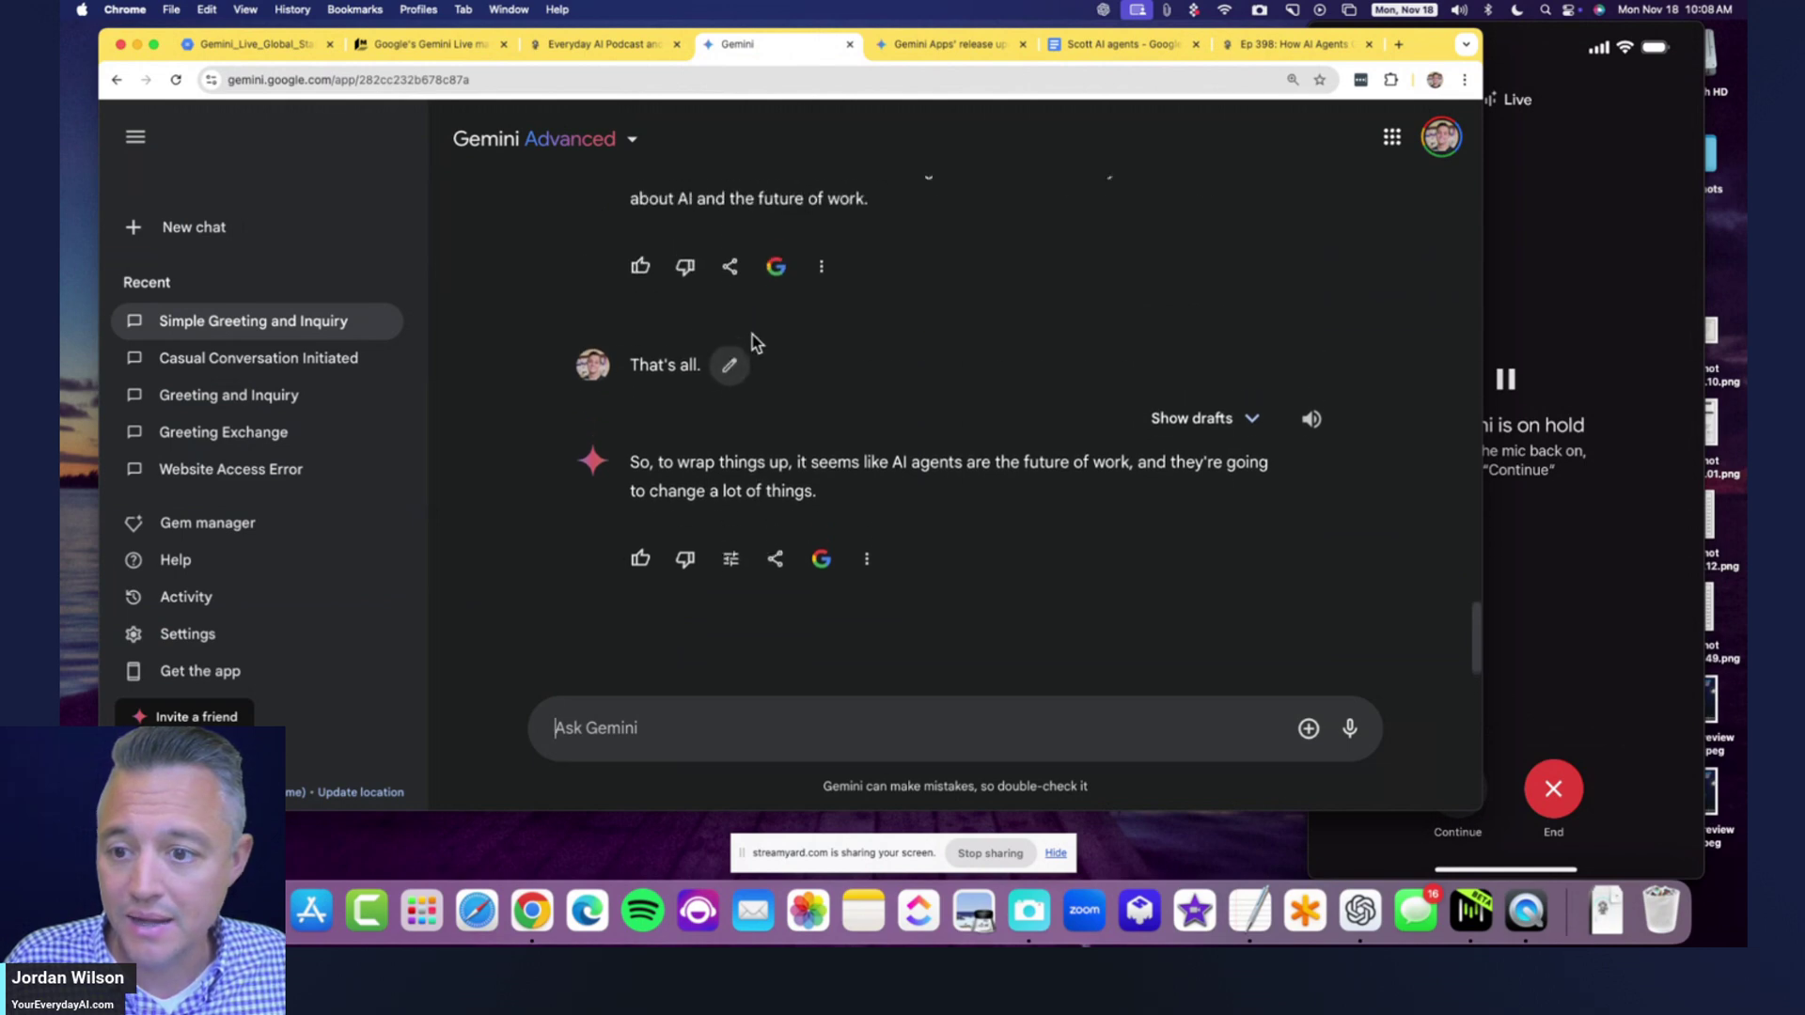
pyautogui.scroll(-3, 753, 335)
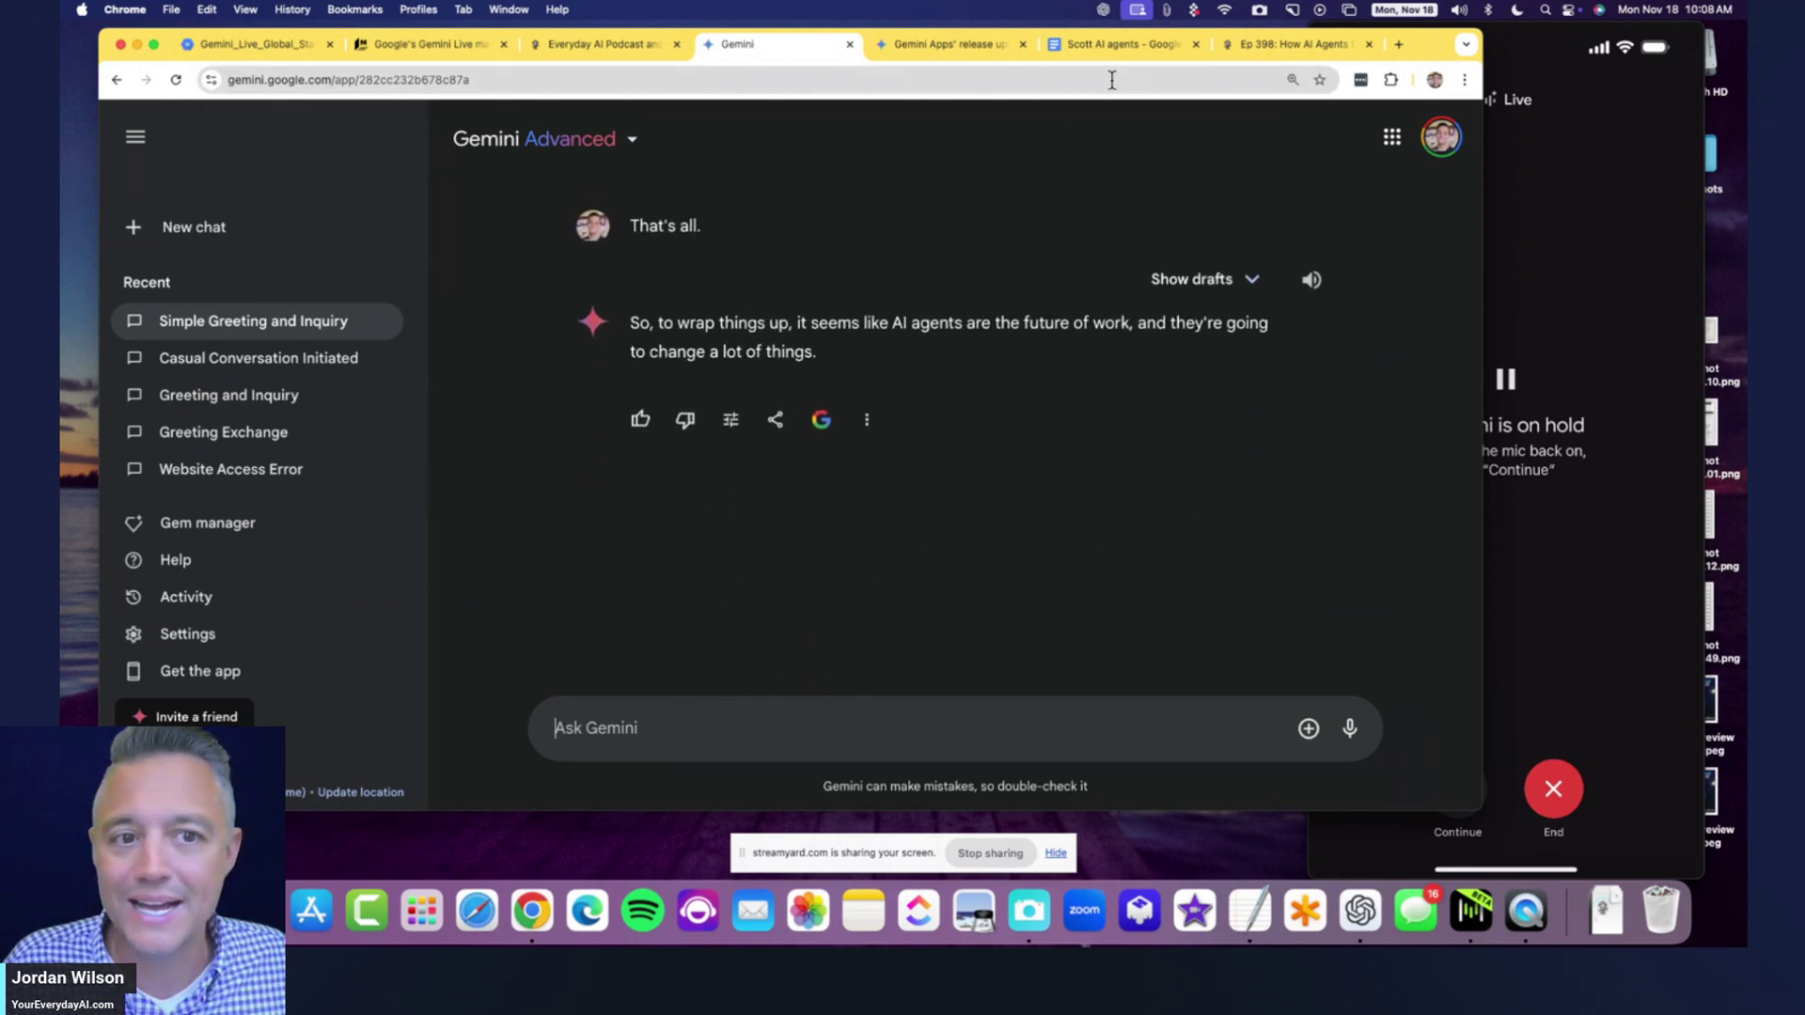
# - Open the Ep 403 Google Learn About page from the podcast website's episode list and copy its entire text
pyautogui.click(1269, 44)
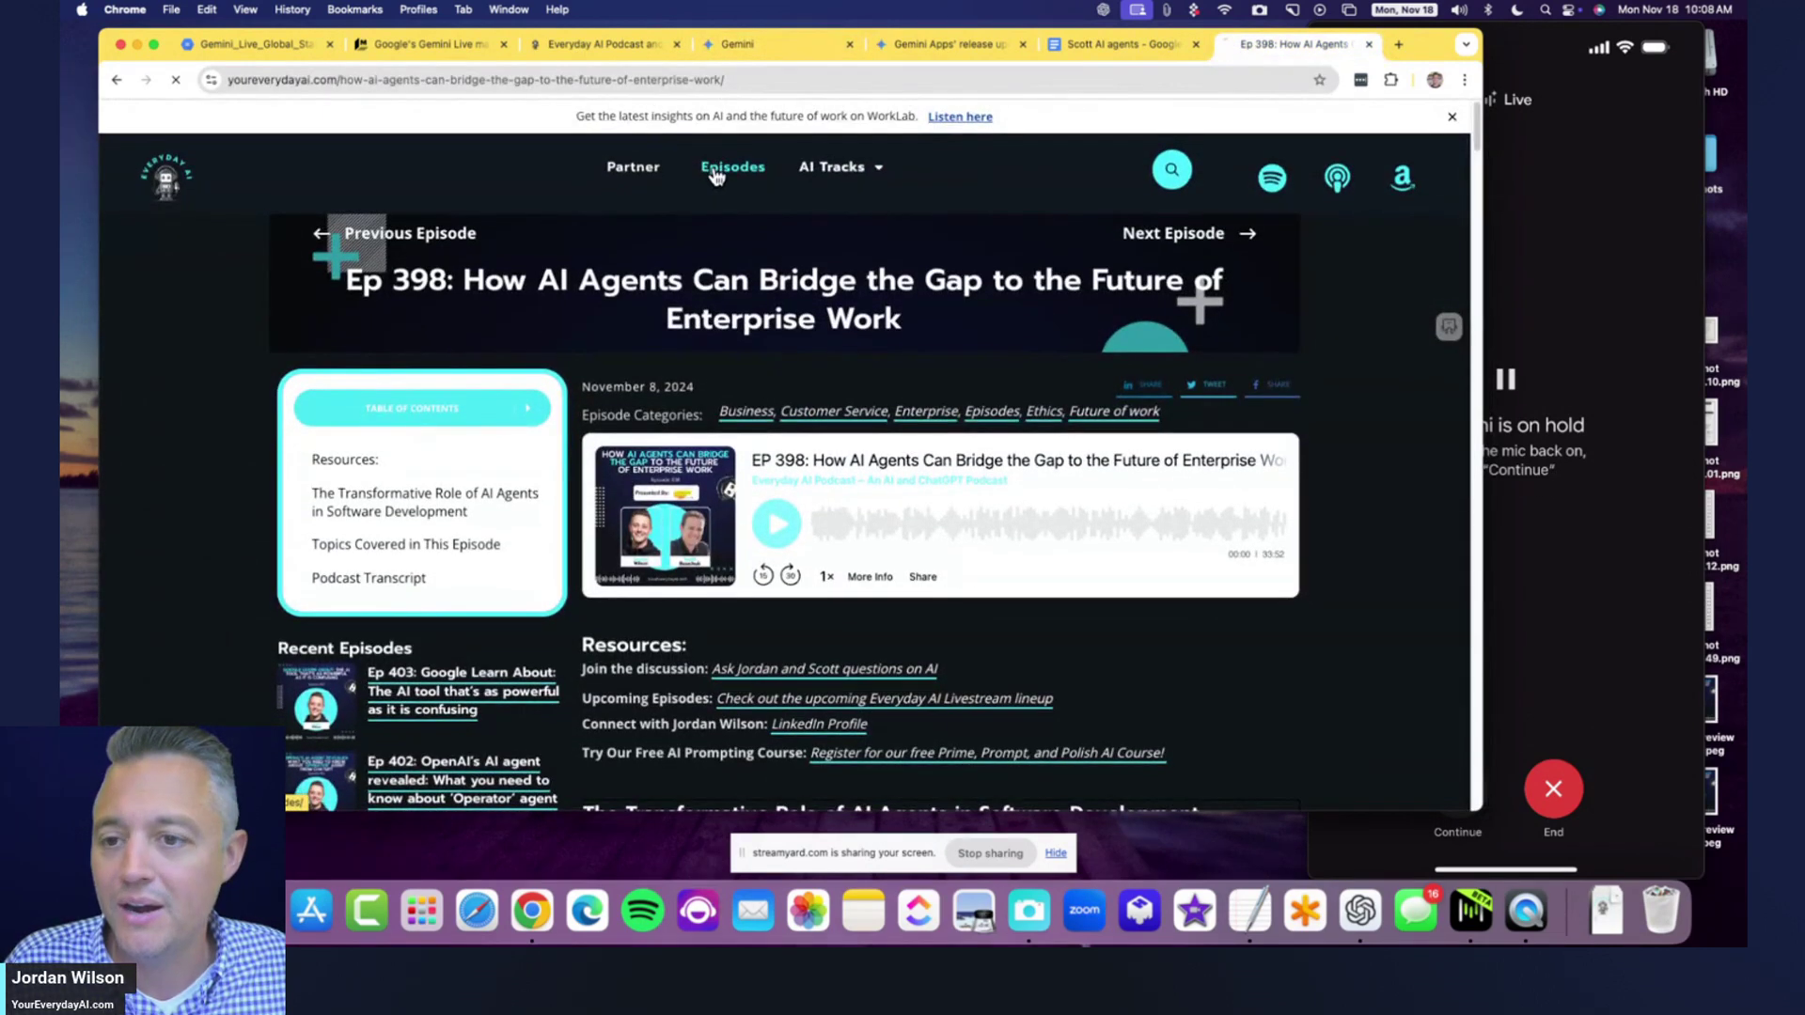
pyautogui.click(732, 169)
pyautogui.click(621, 411)
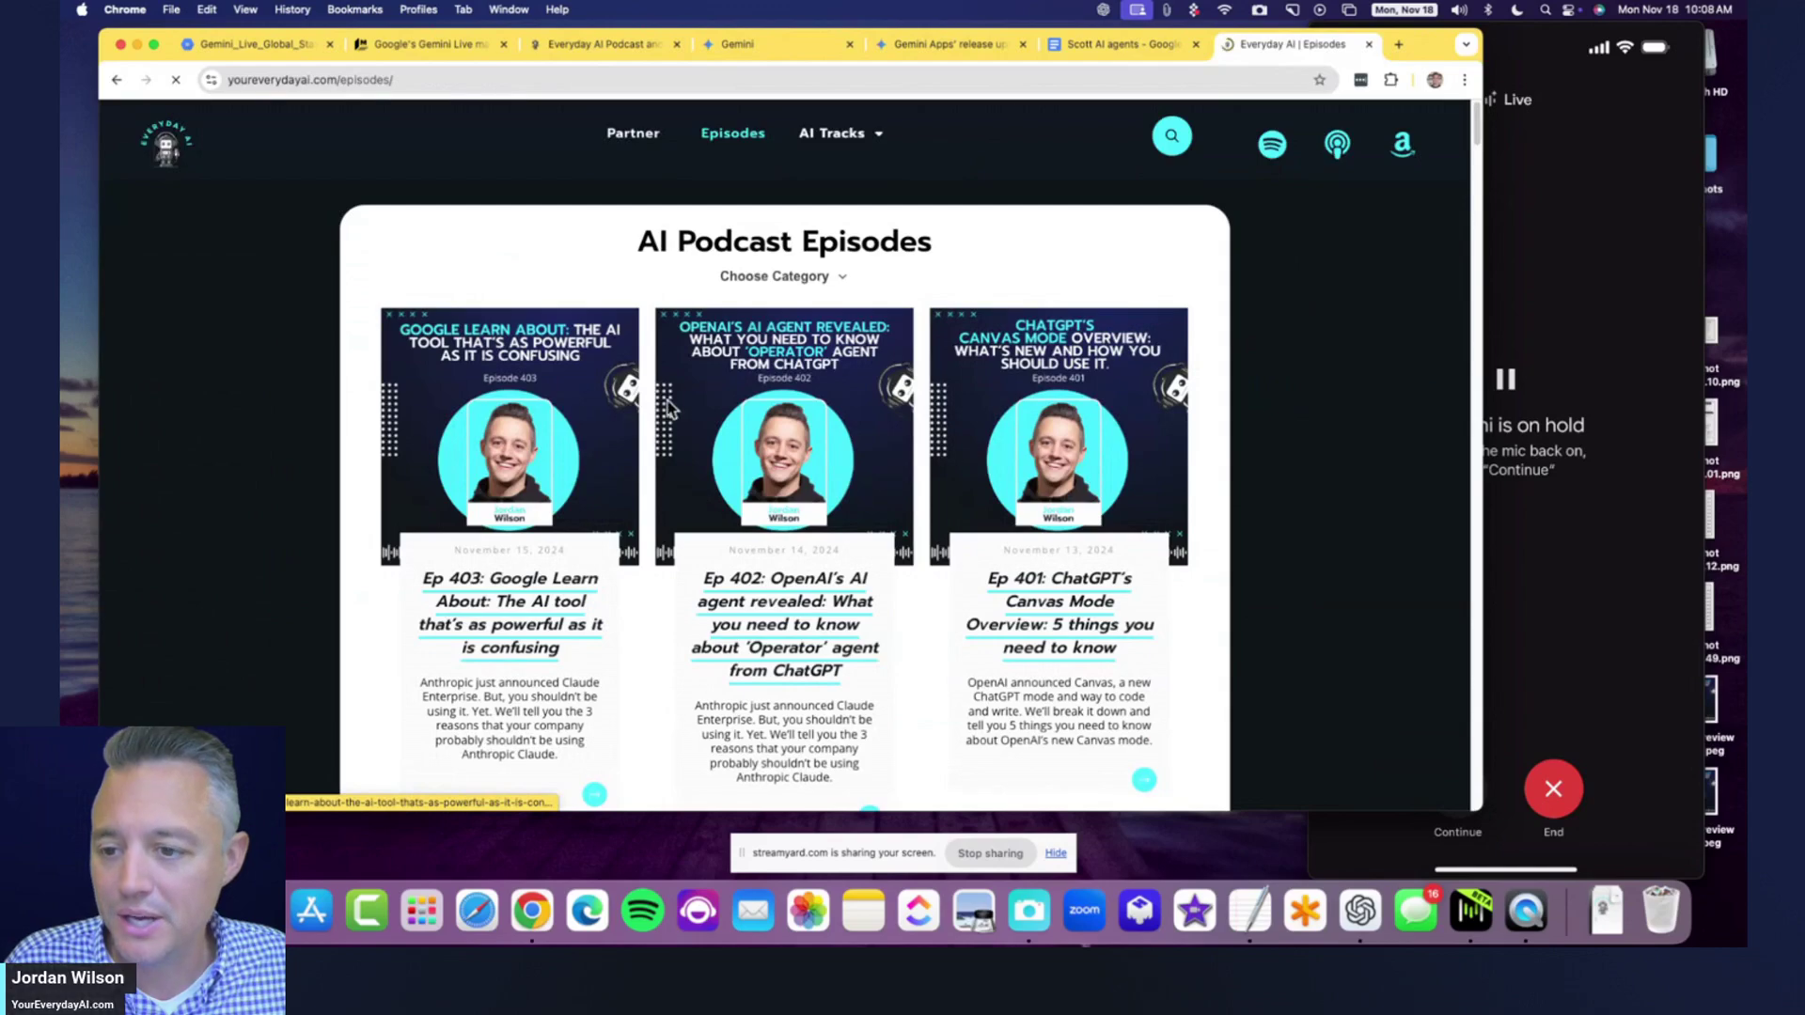
pyautogui.scroll(-15, 831, 536)
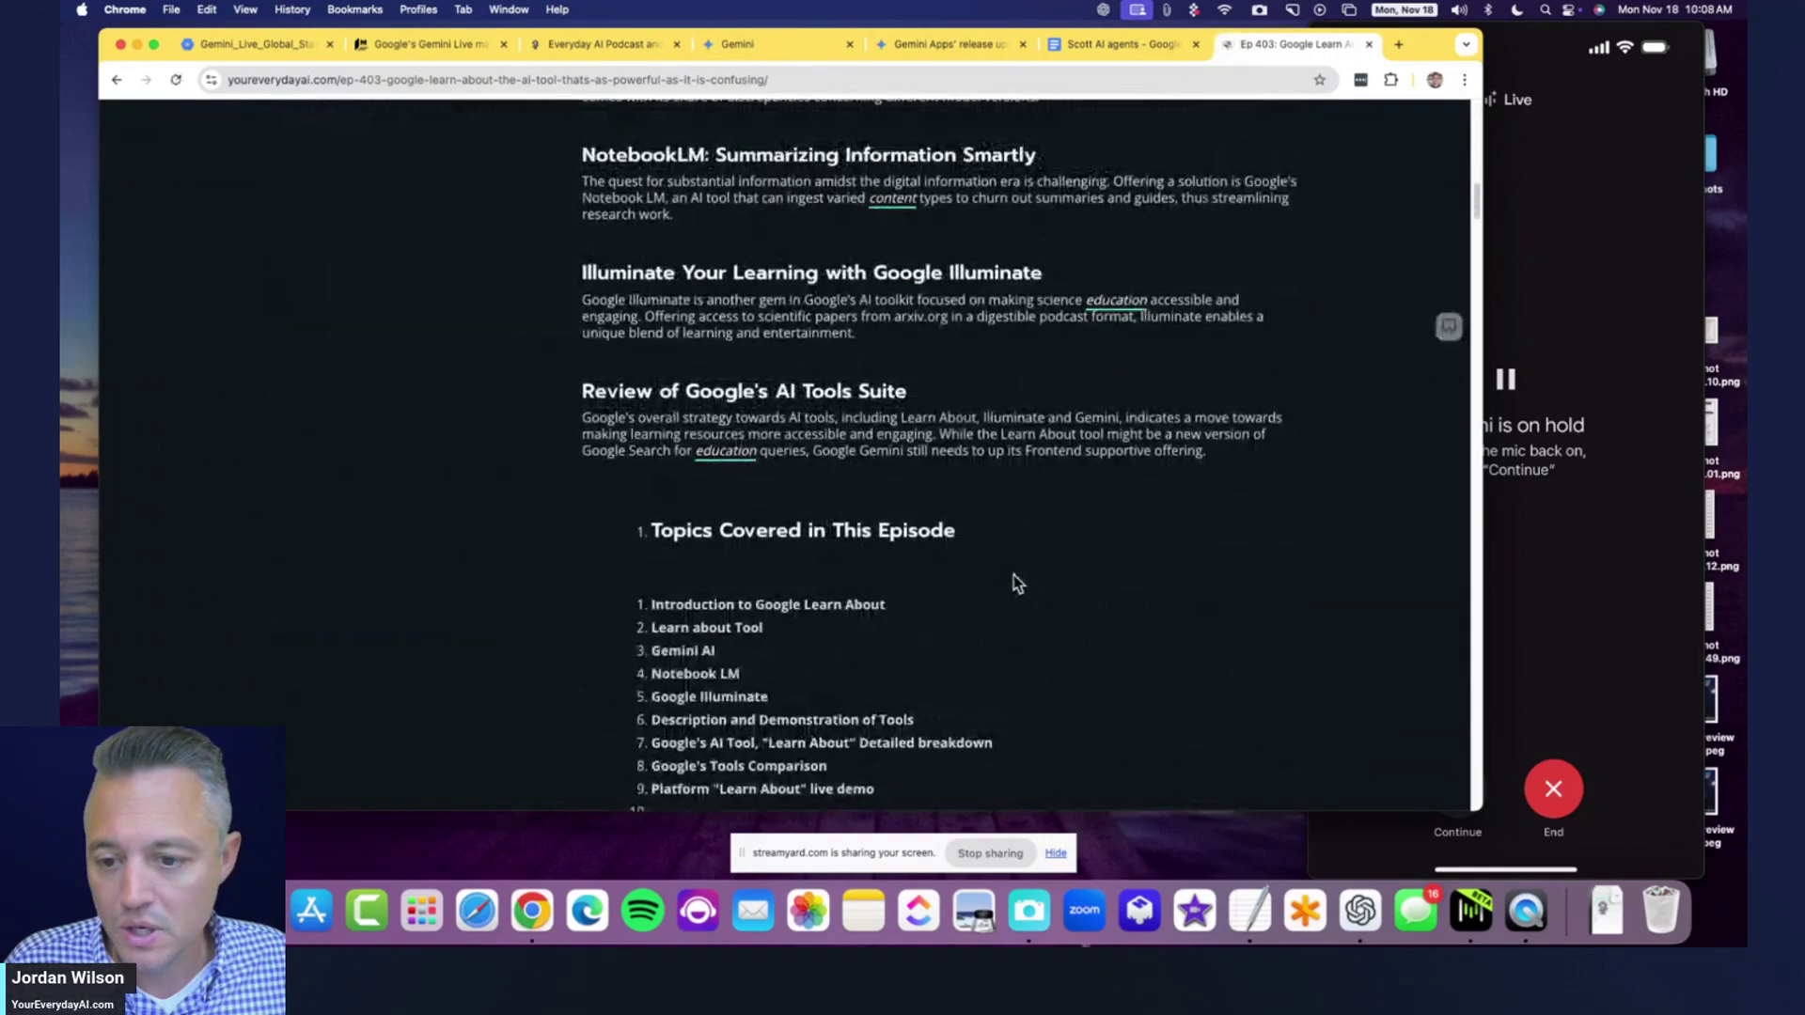
pyautogui.press('super+a')
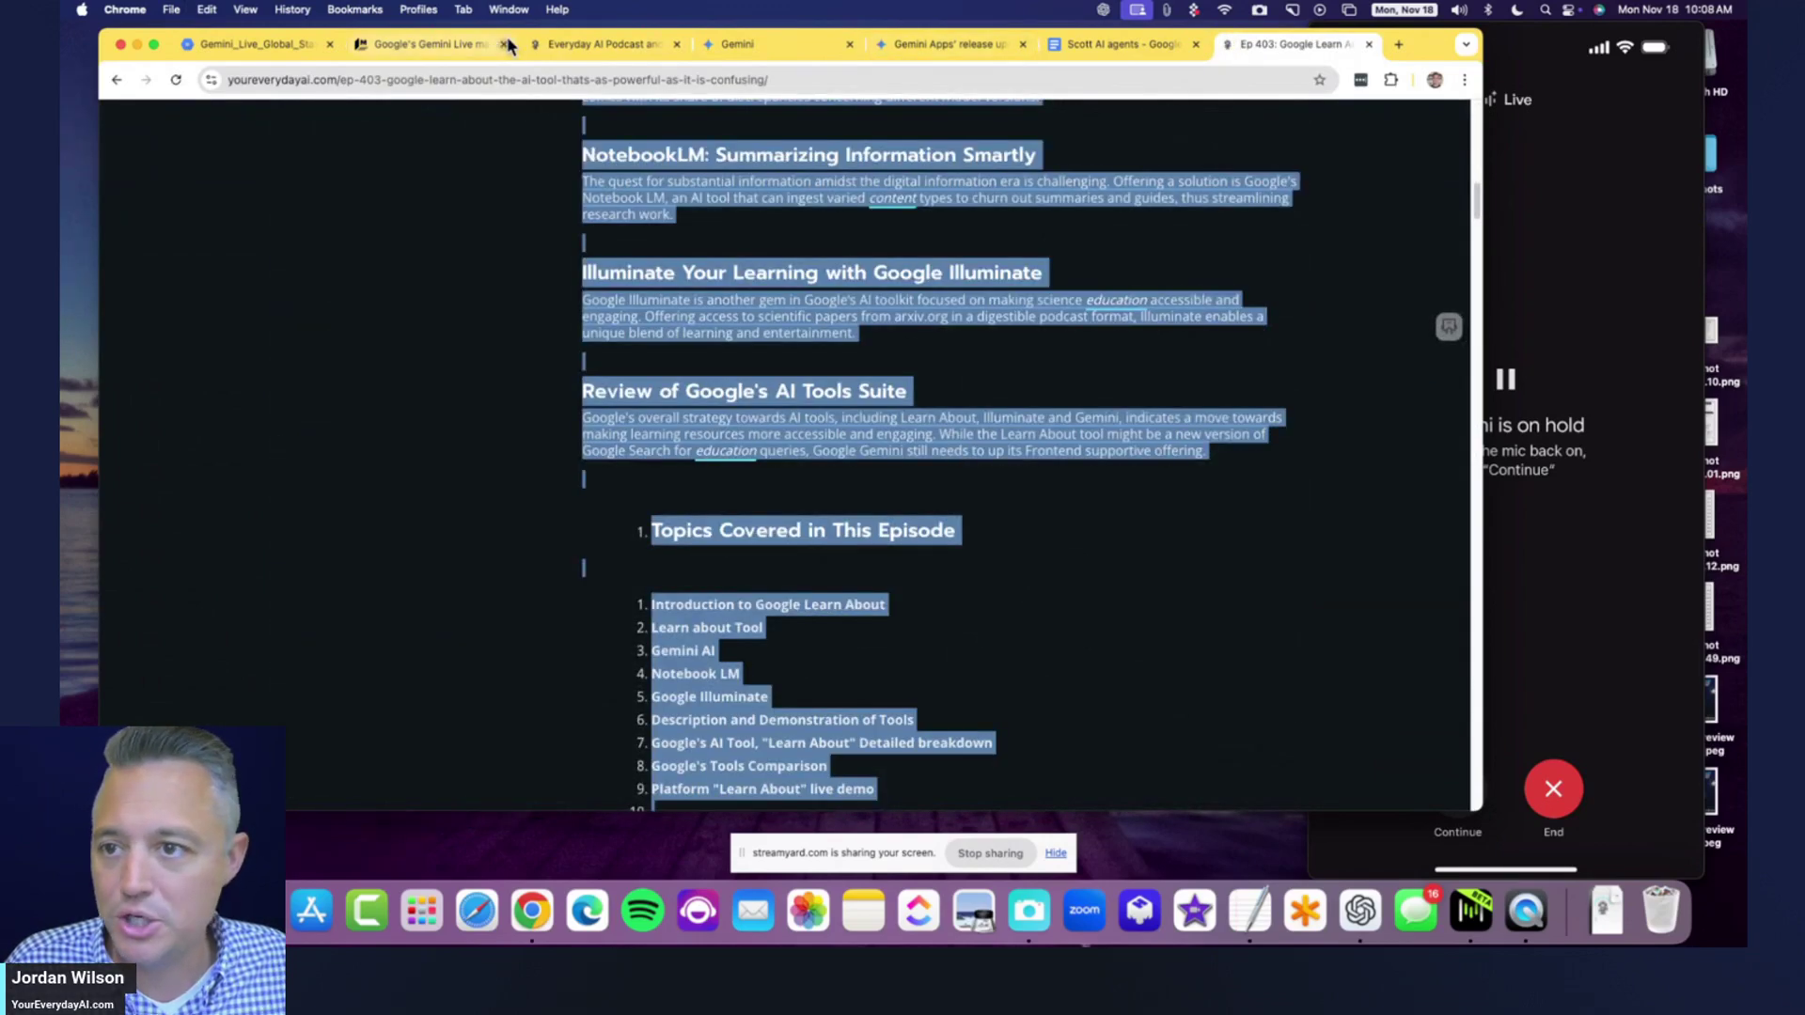
# - Return to the "Simple Greeting and Inquiry" chat in Gemini and send the prompt "summarize this:"
pyautogui.click(950, 44)
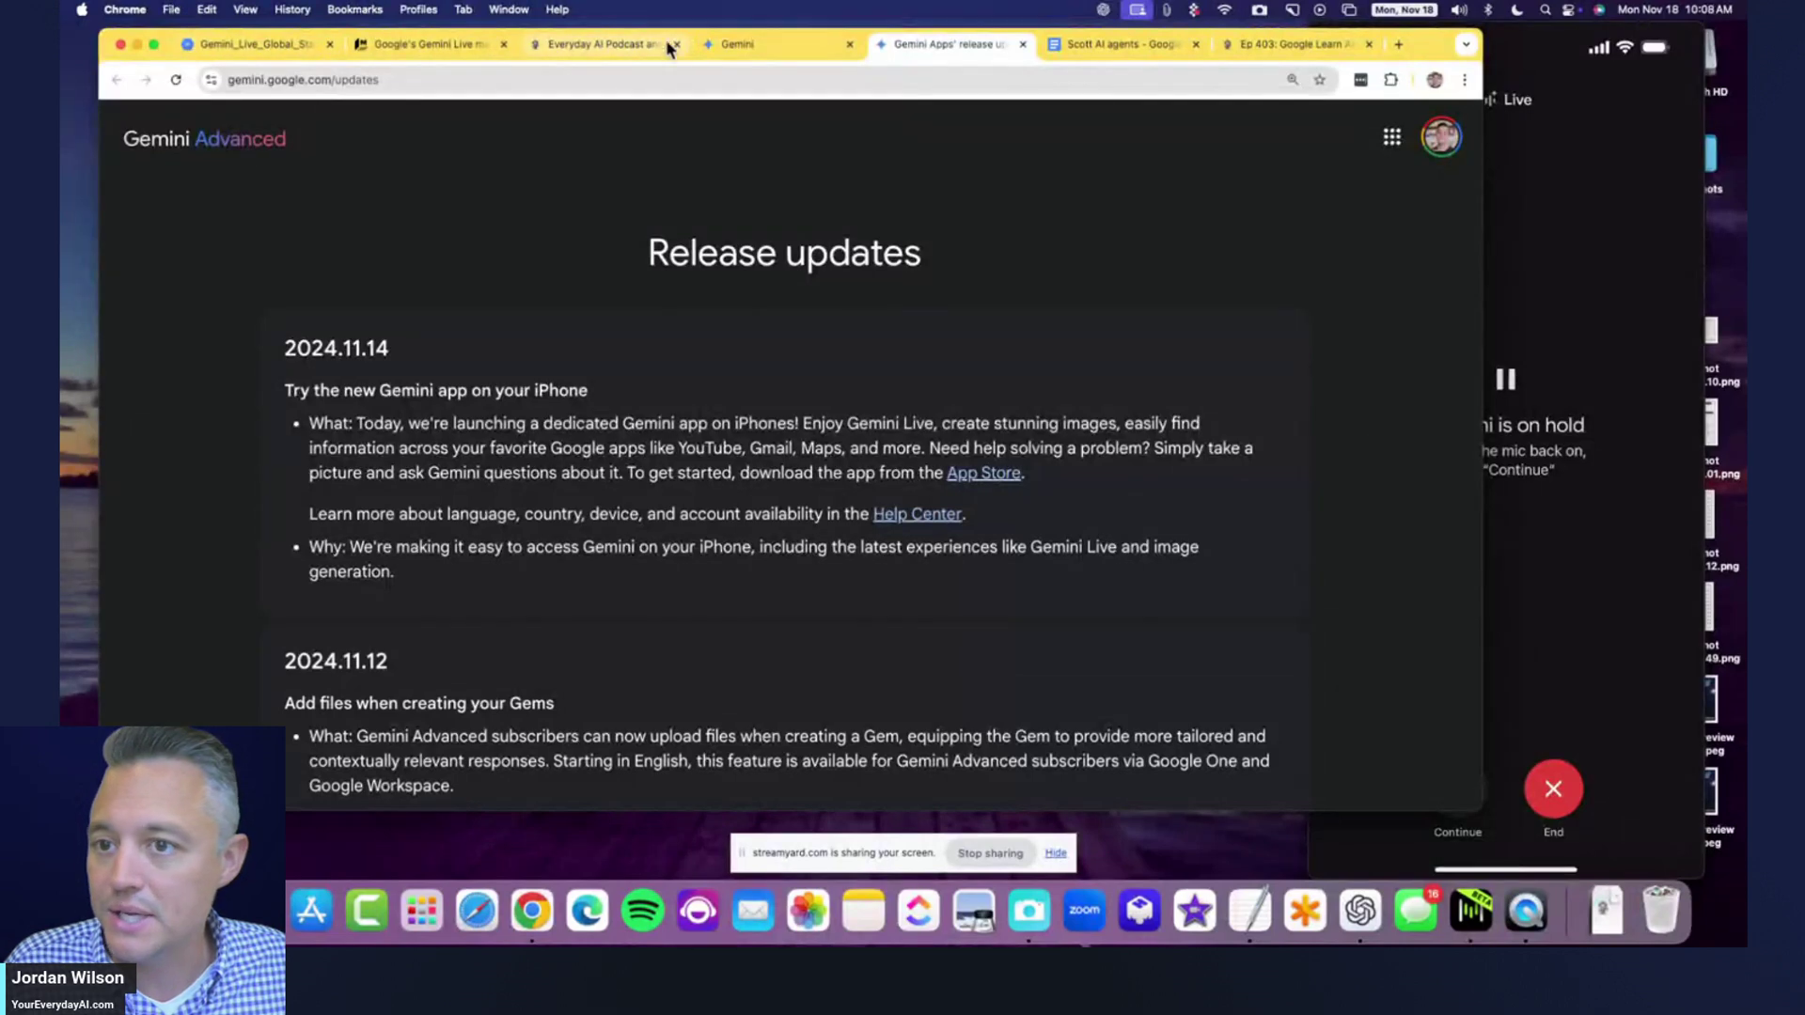
pyautogui.click(735, 44)
pyautogui.click(785, 739)
pyautogui.write('summarize this:')
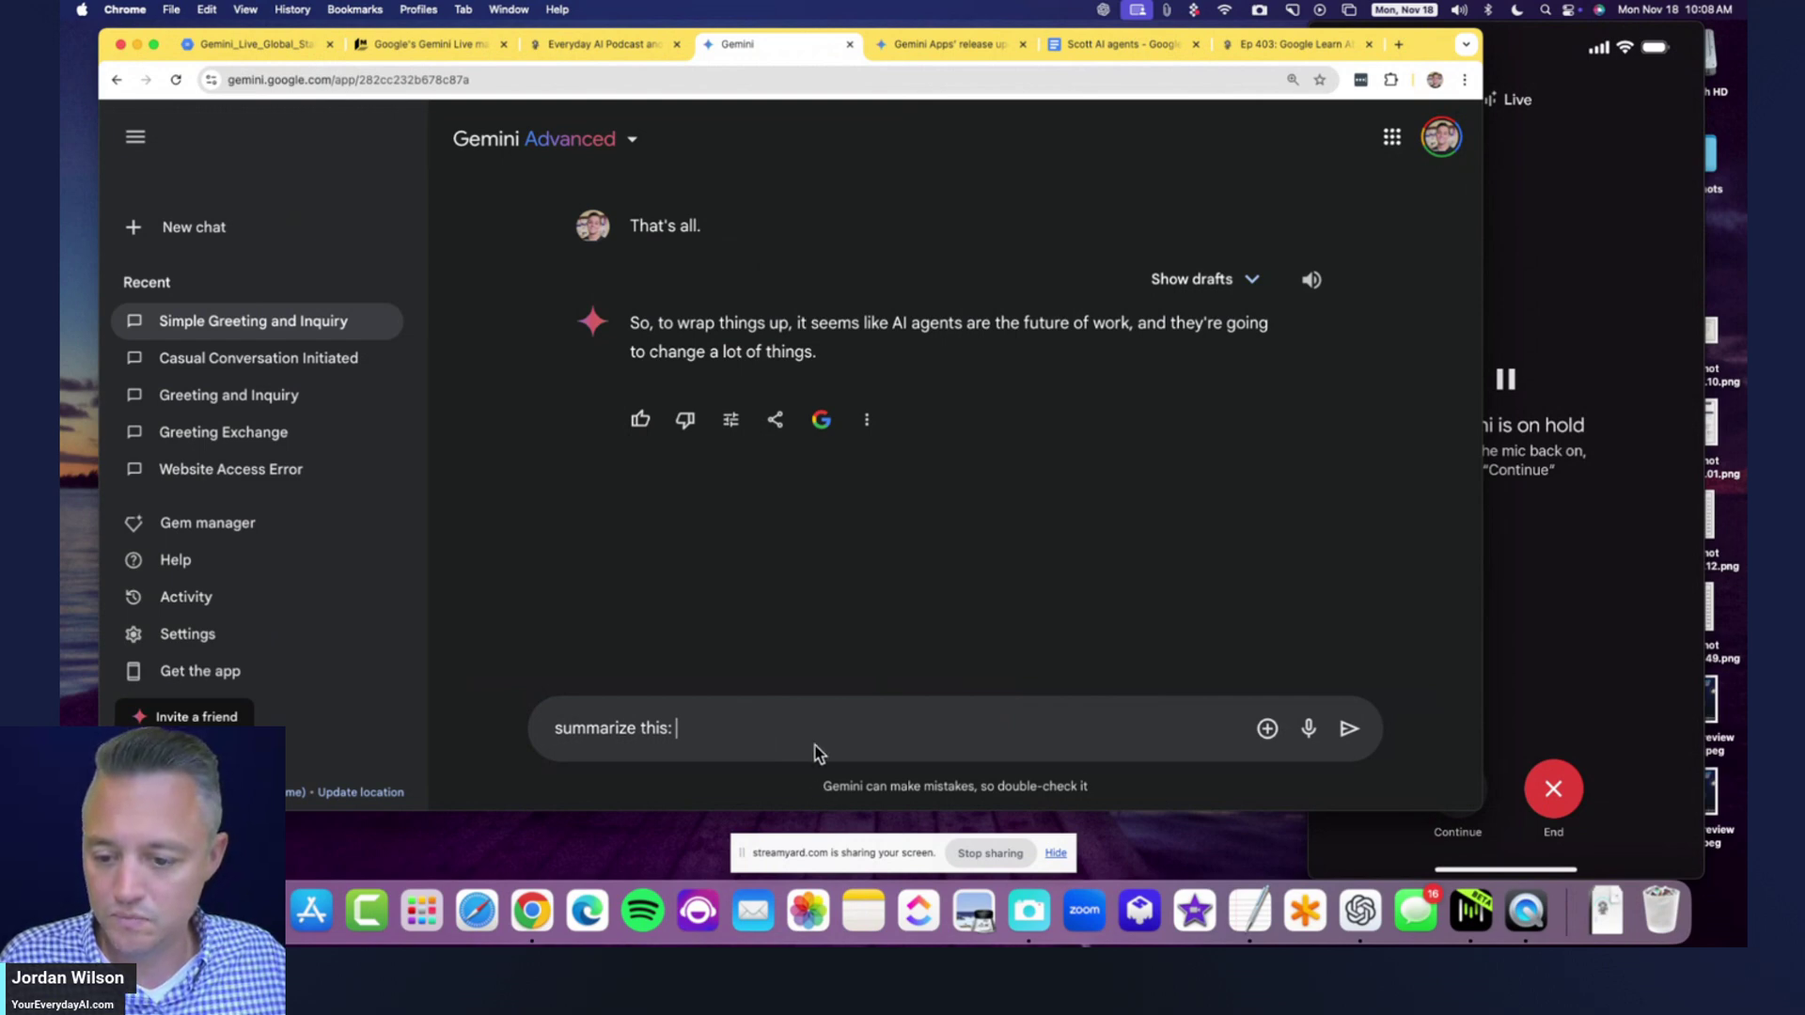
pyautogui.press('Return')
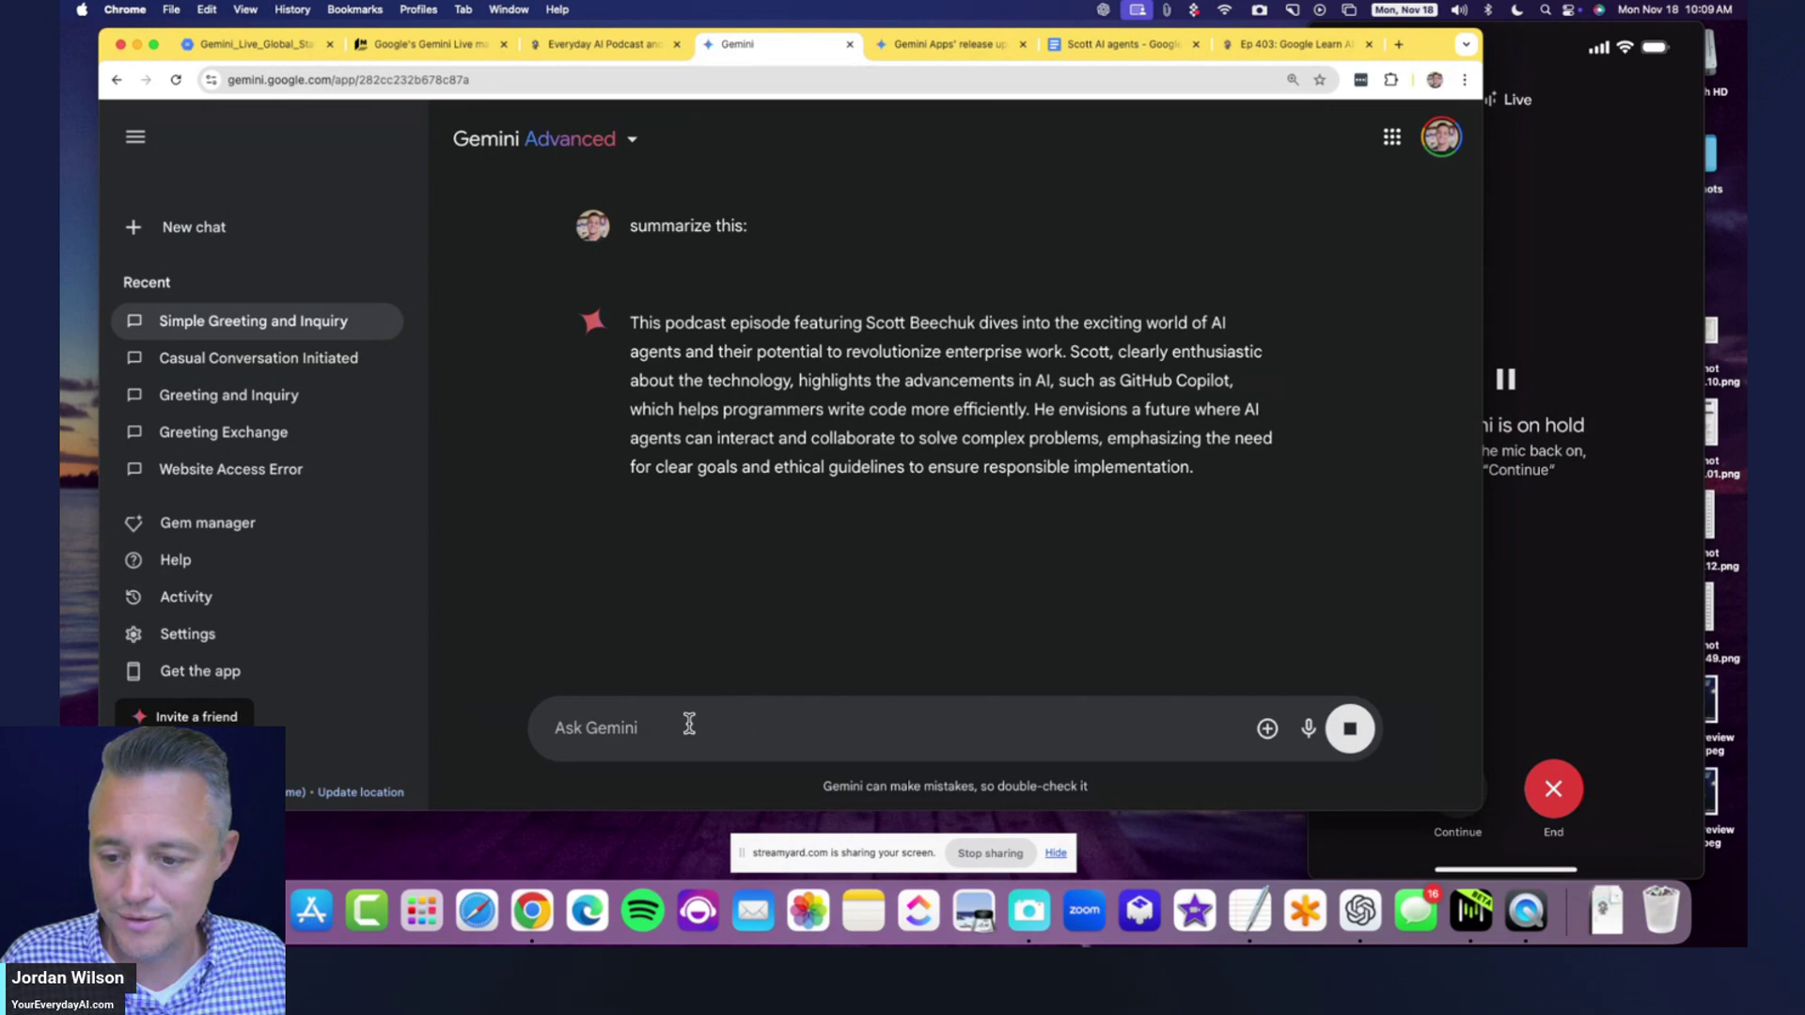
# - Send a new prompt in the chat consisting of "summraize this:" followed by the copied Ep 403 page text
pyautogui.press('super+v')
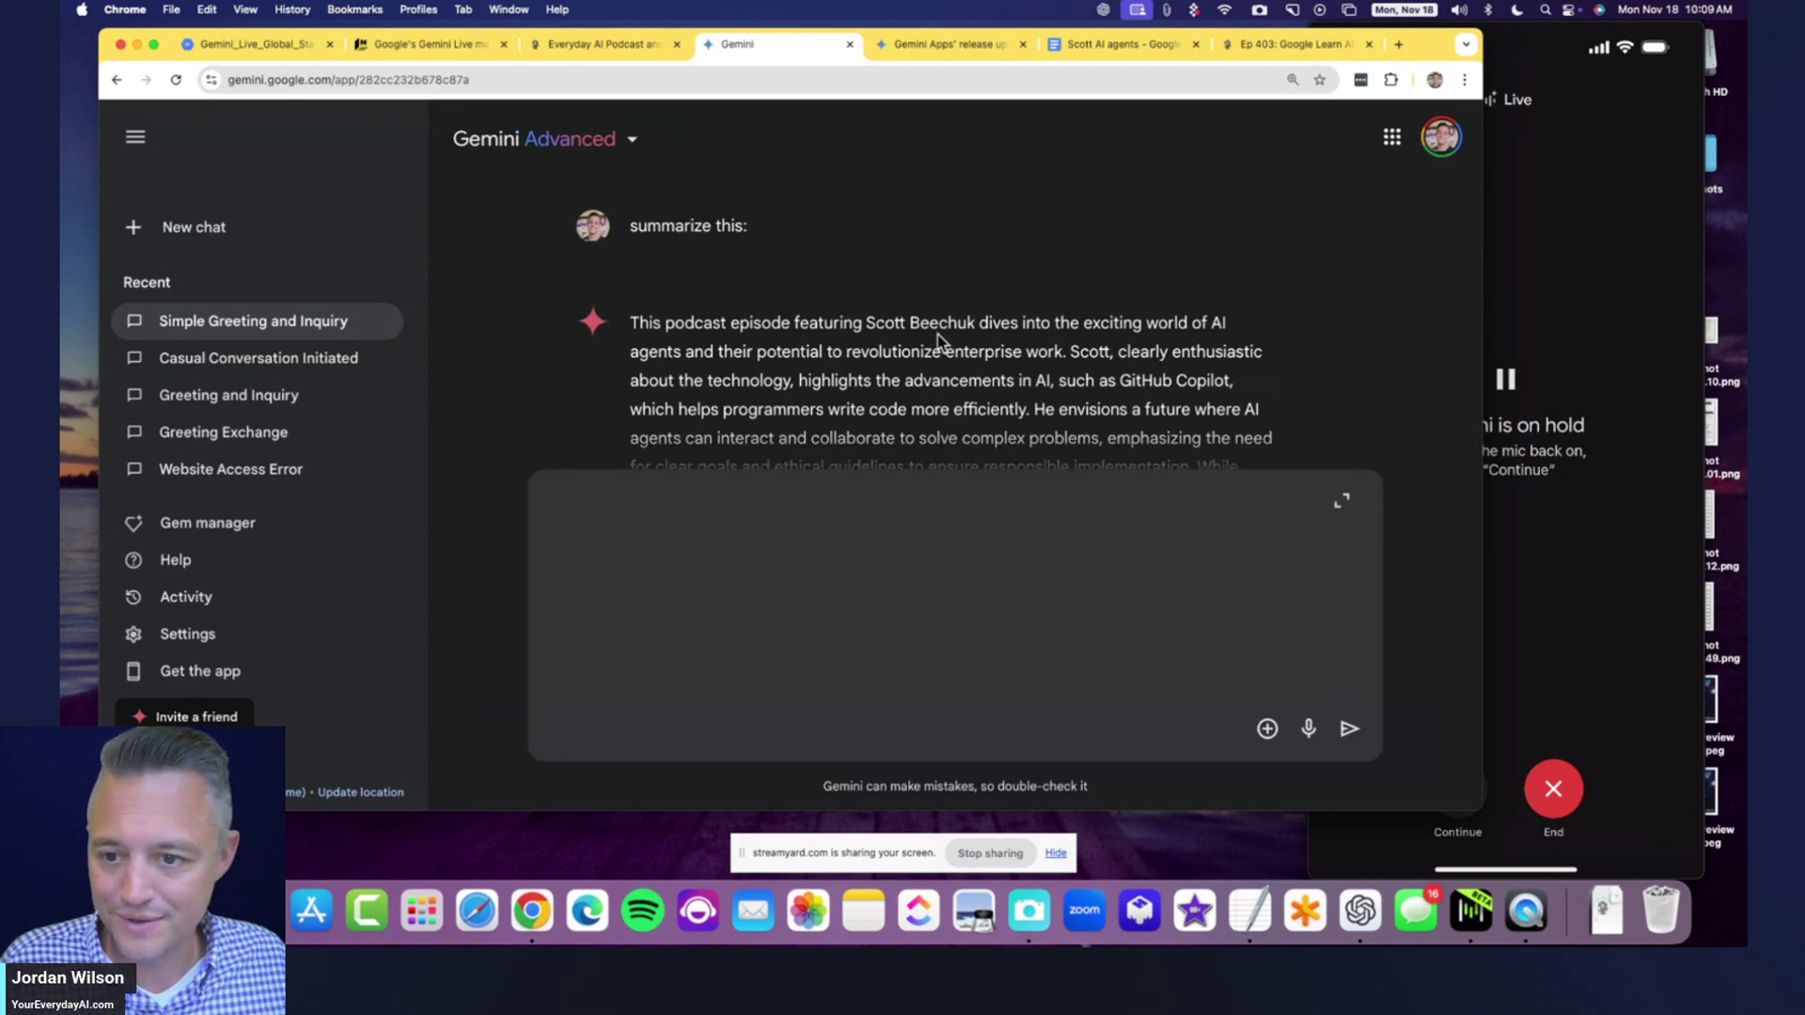
pyautogui.scroll(-3, 946, 355)
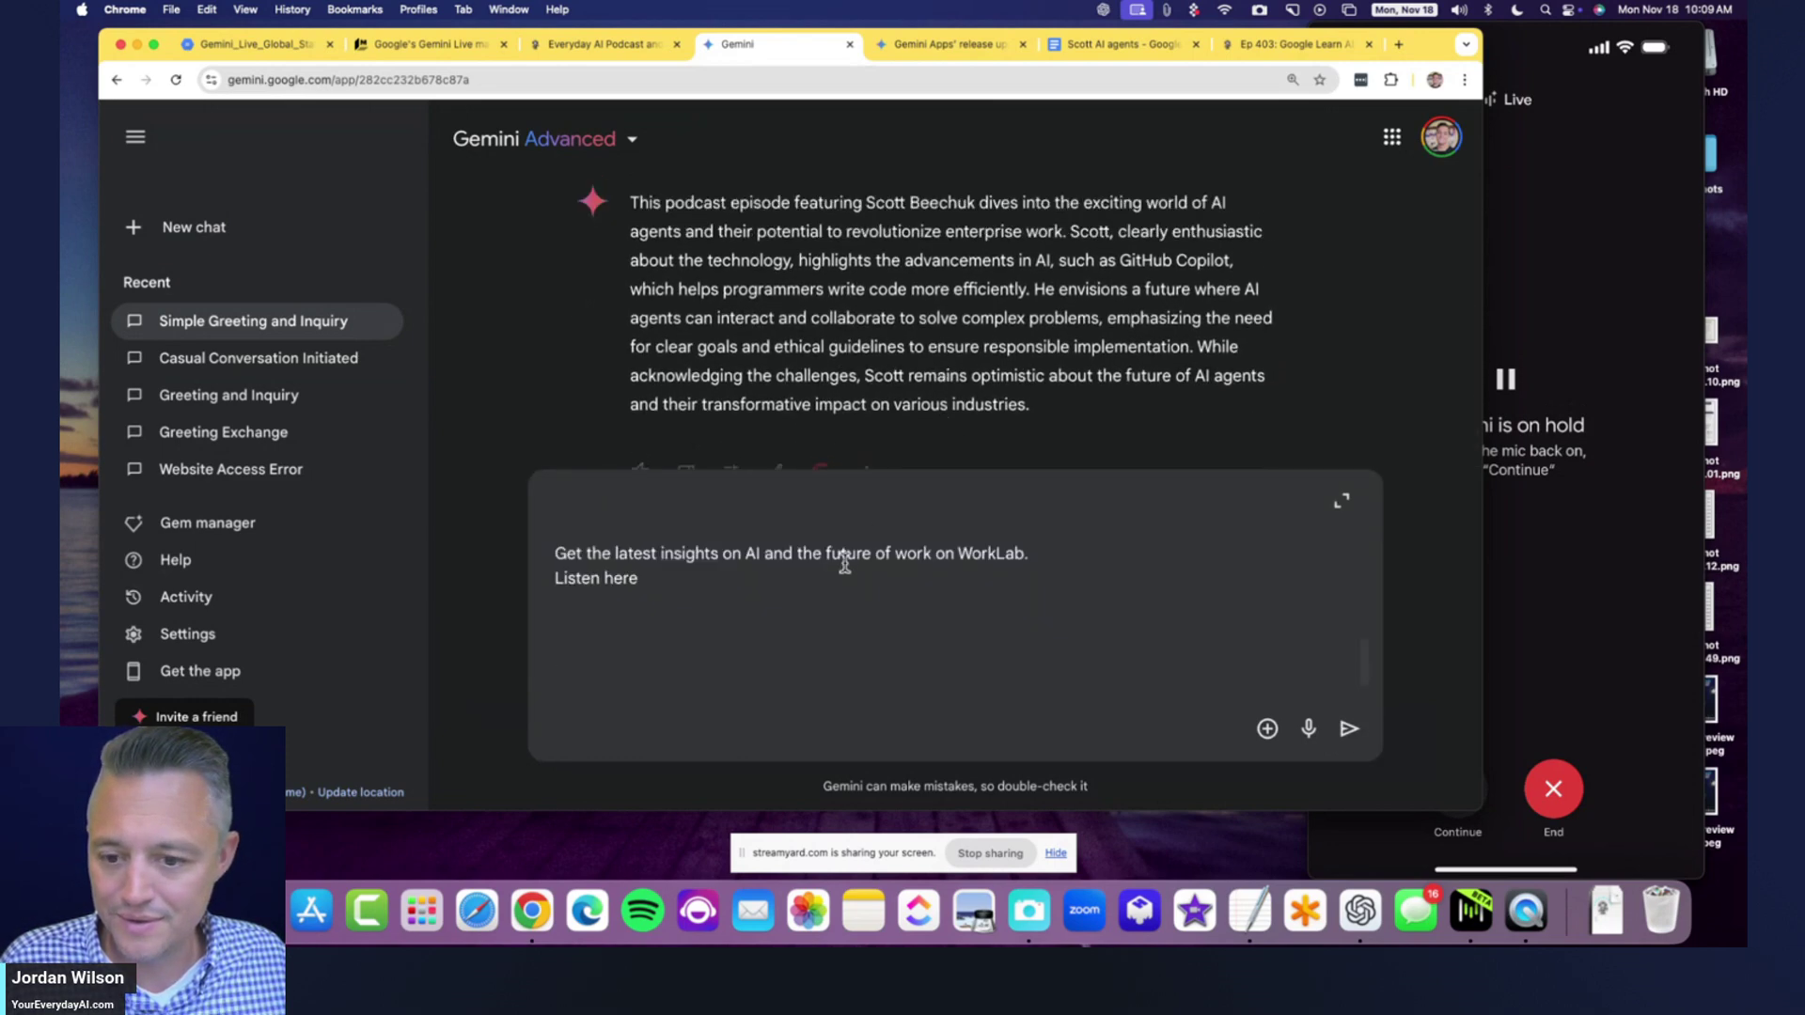
pyautogui.press('super+a')
pyautogui.write('summraize this')
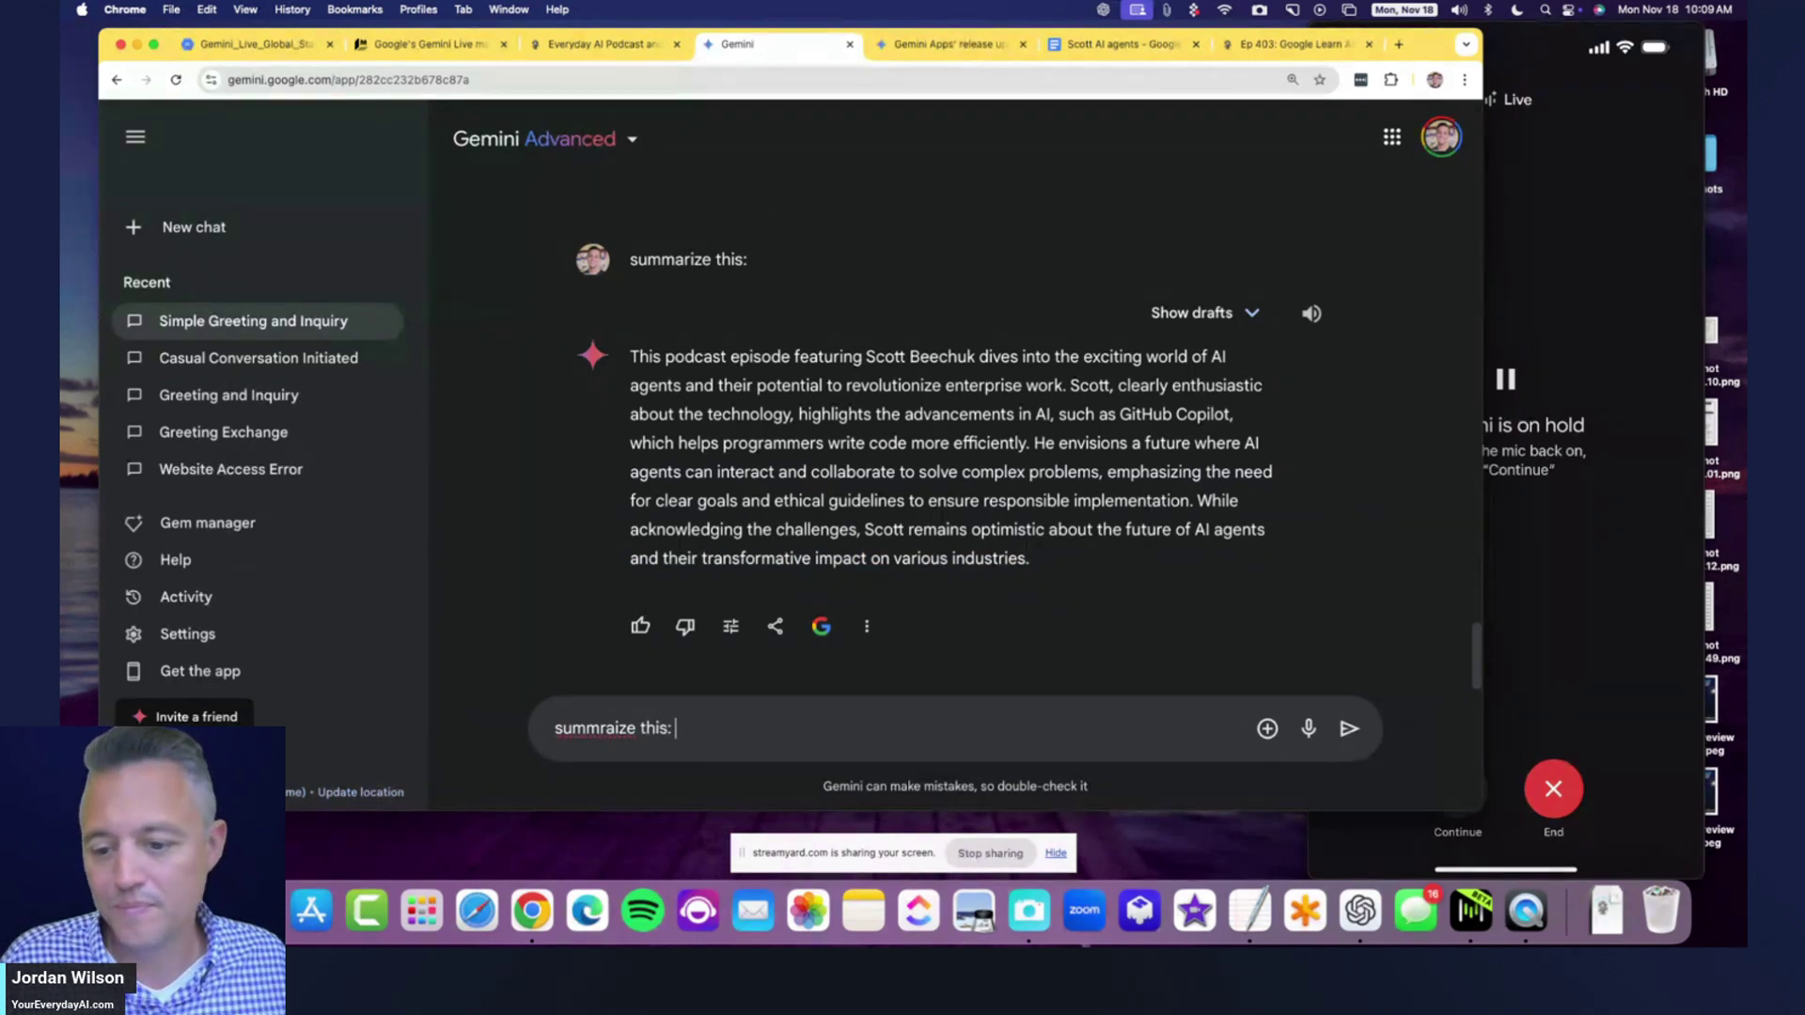
pyautogui.write(':')
pyautogui.press('super+v')
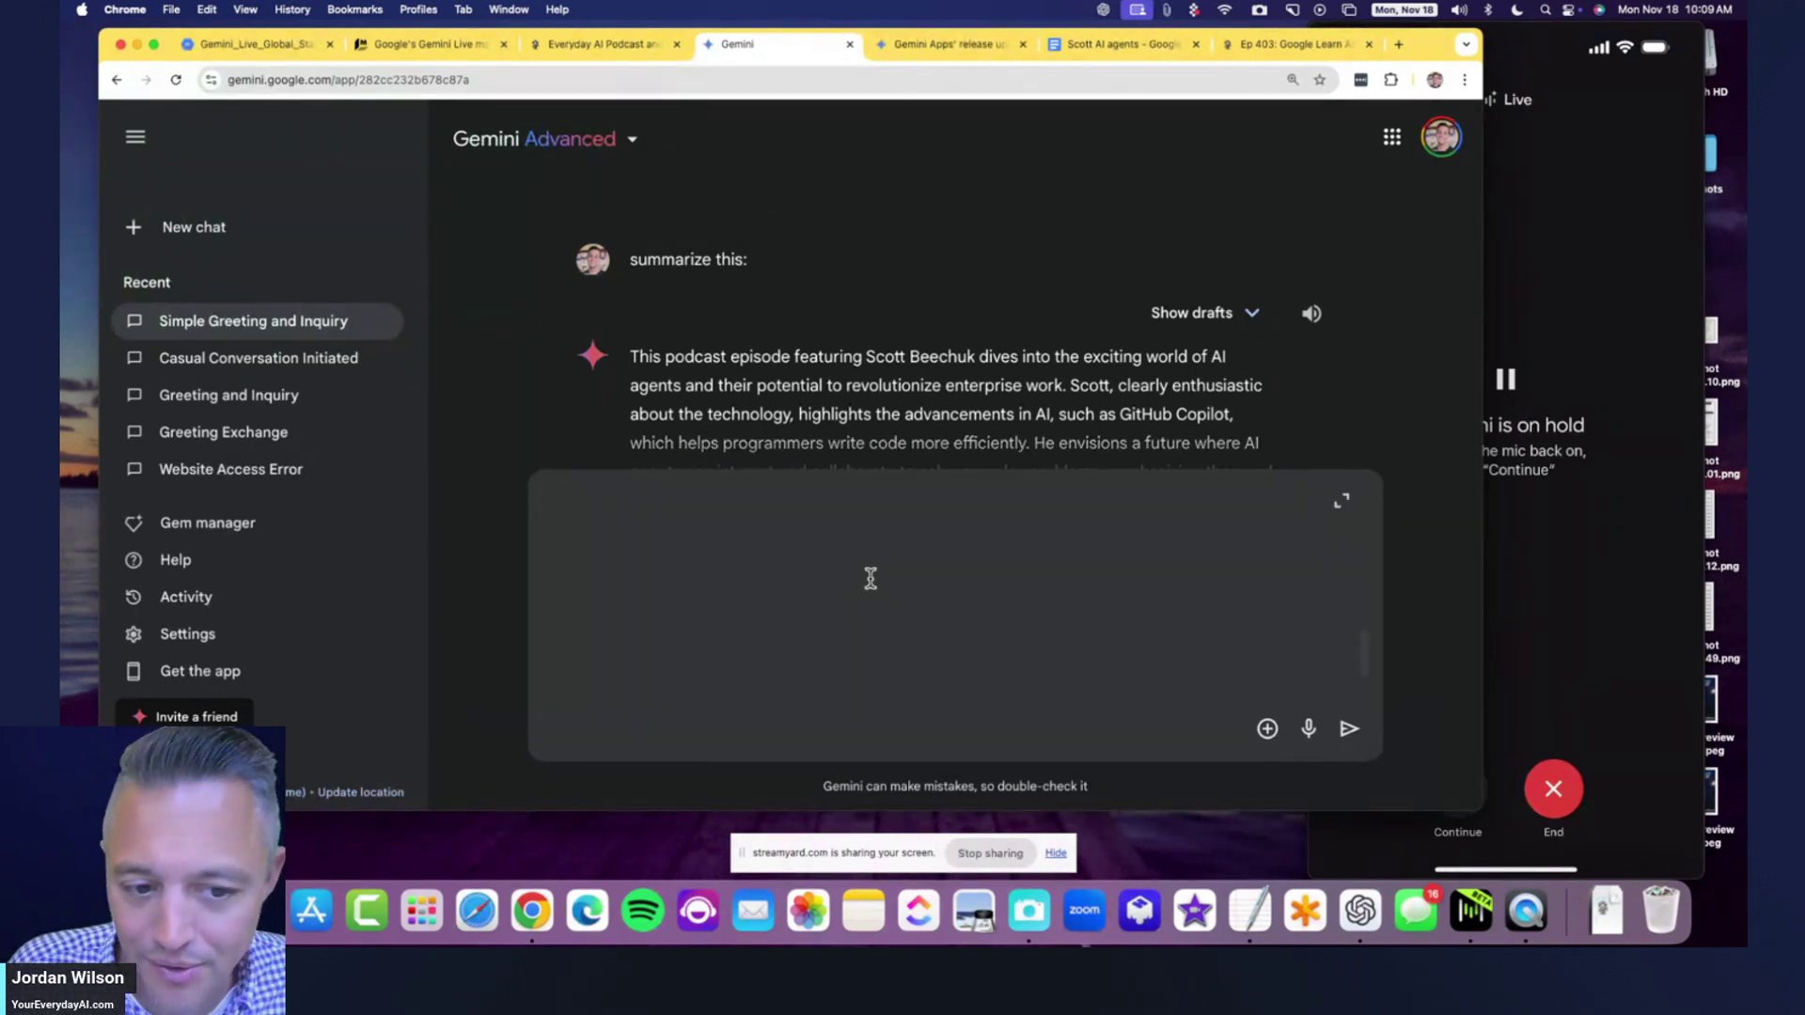
pyautogui.click(1349, 729)
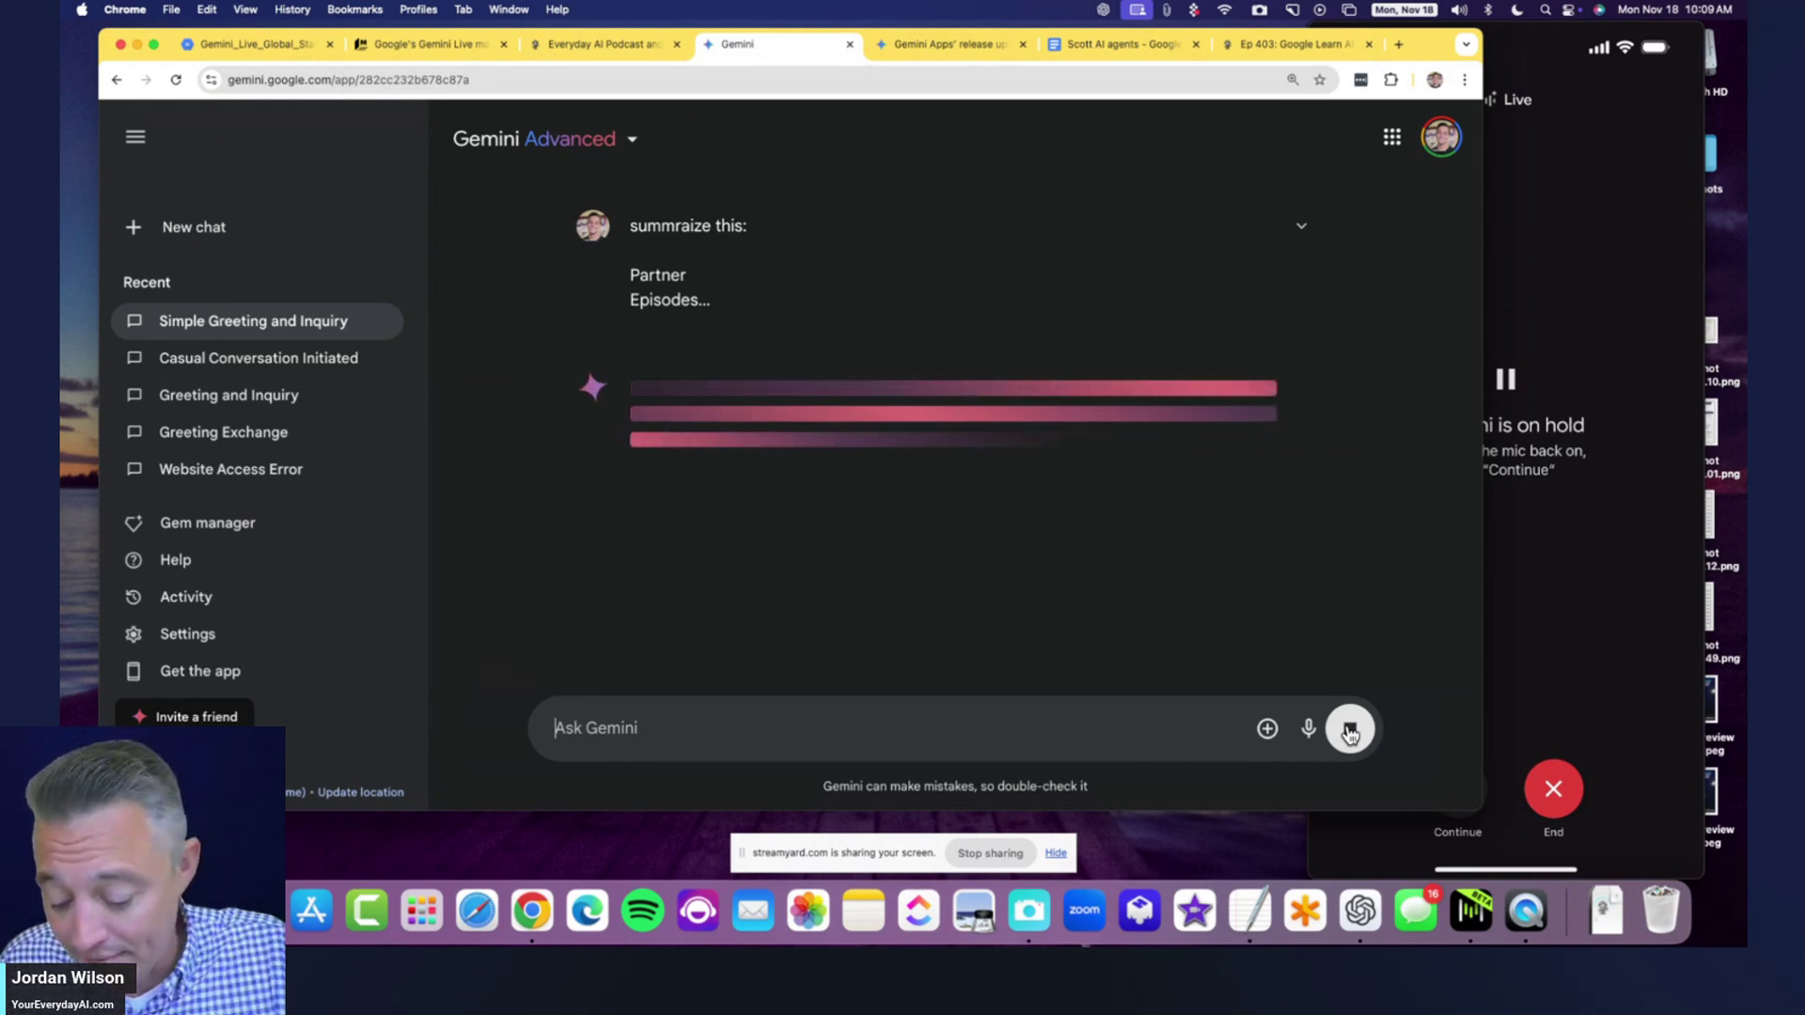
# - Check the phone window, and read the Learn About episode summary and its related source in the browser chat
pyautogui.click(1579, 620)
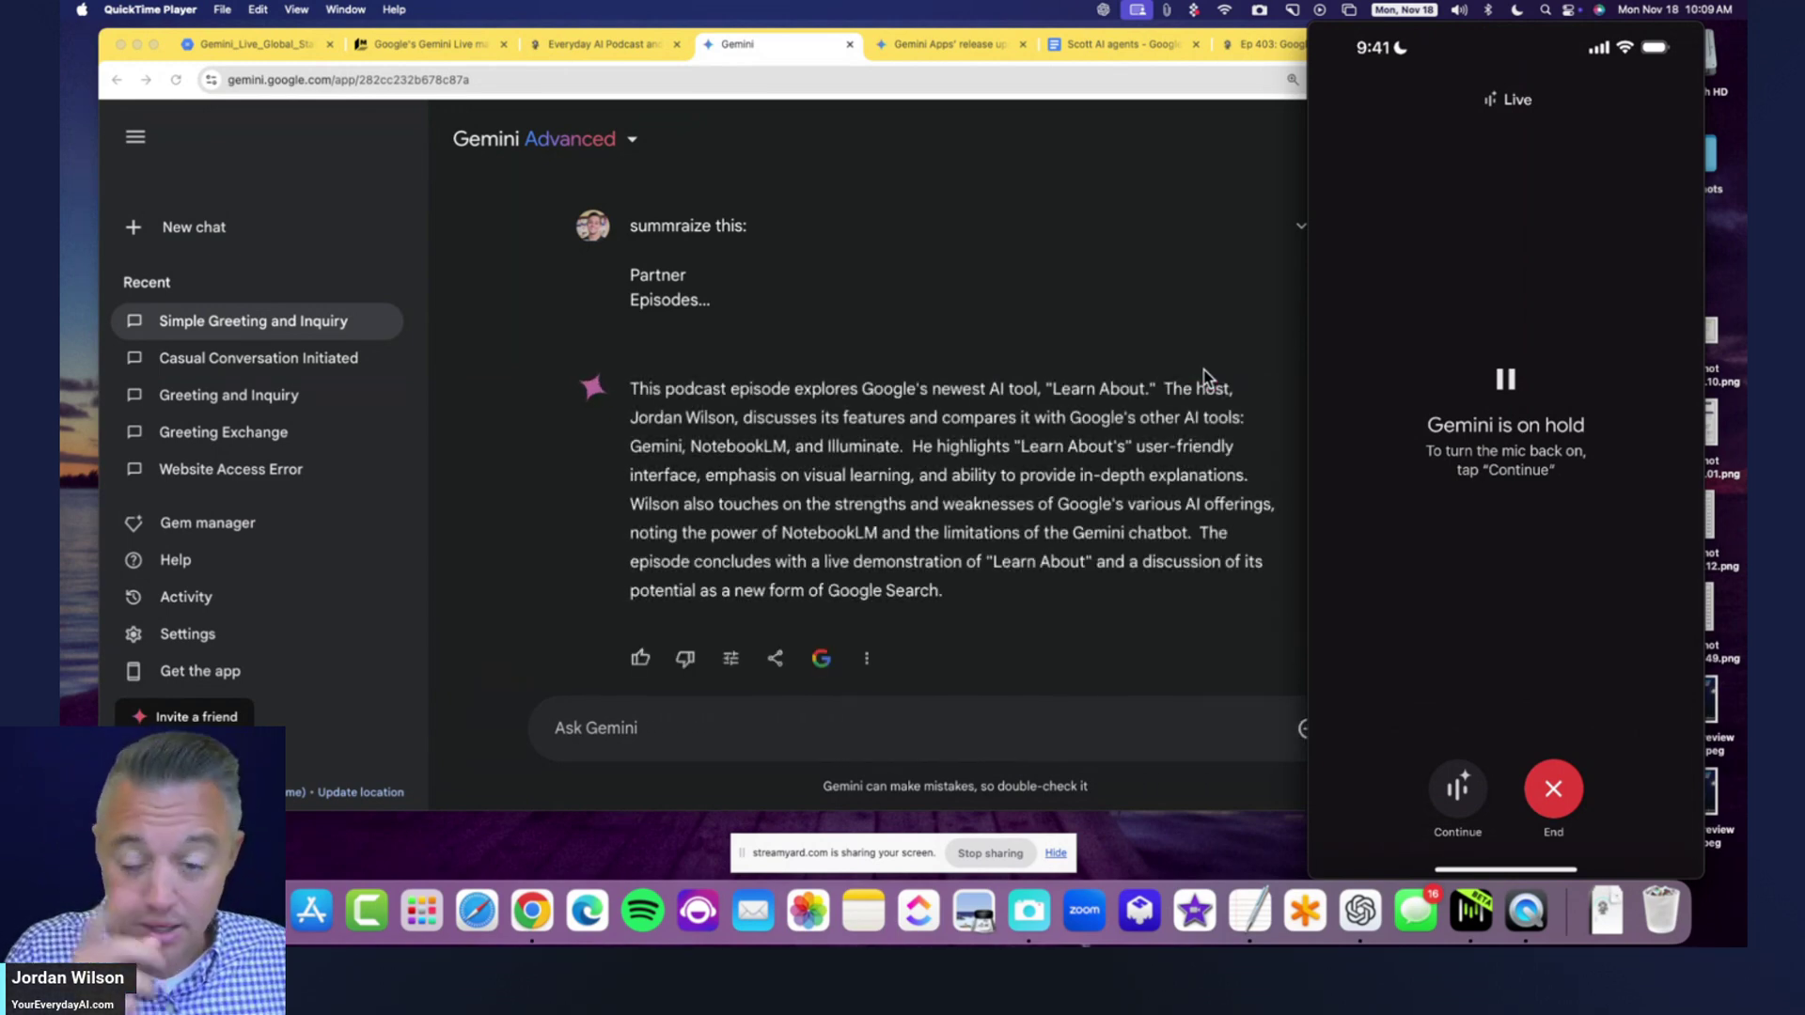
pyautogui.moveTo(1535, 669)
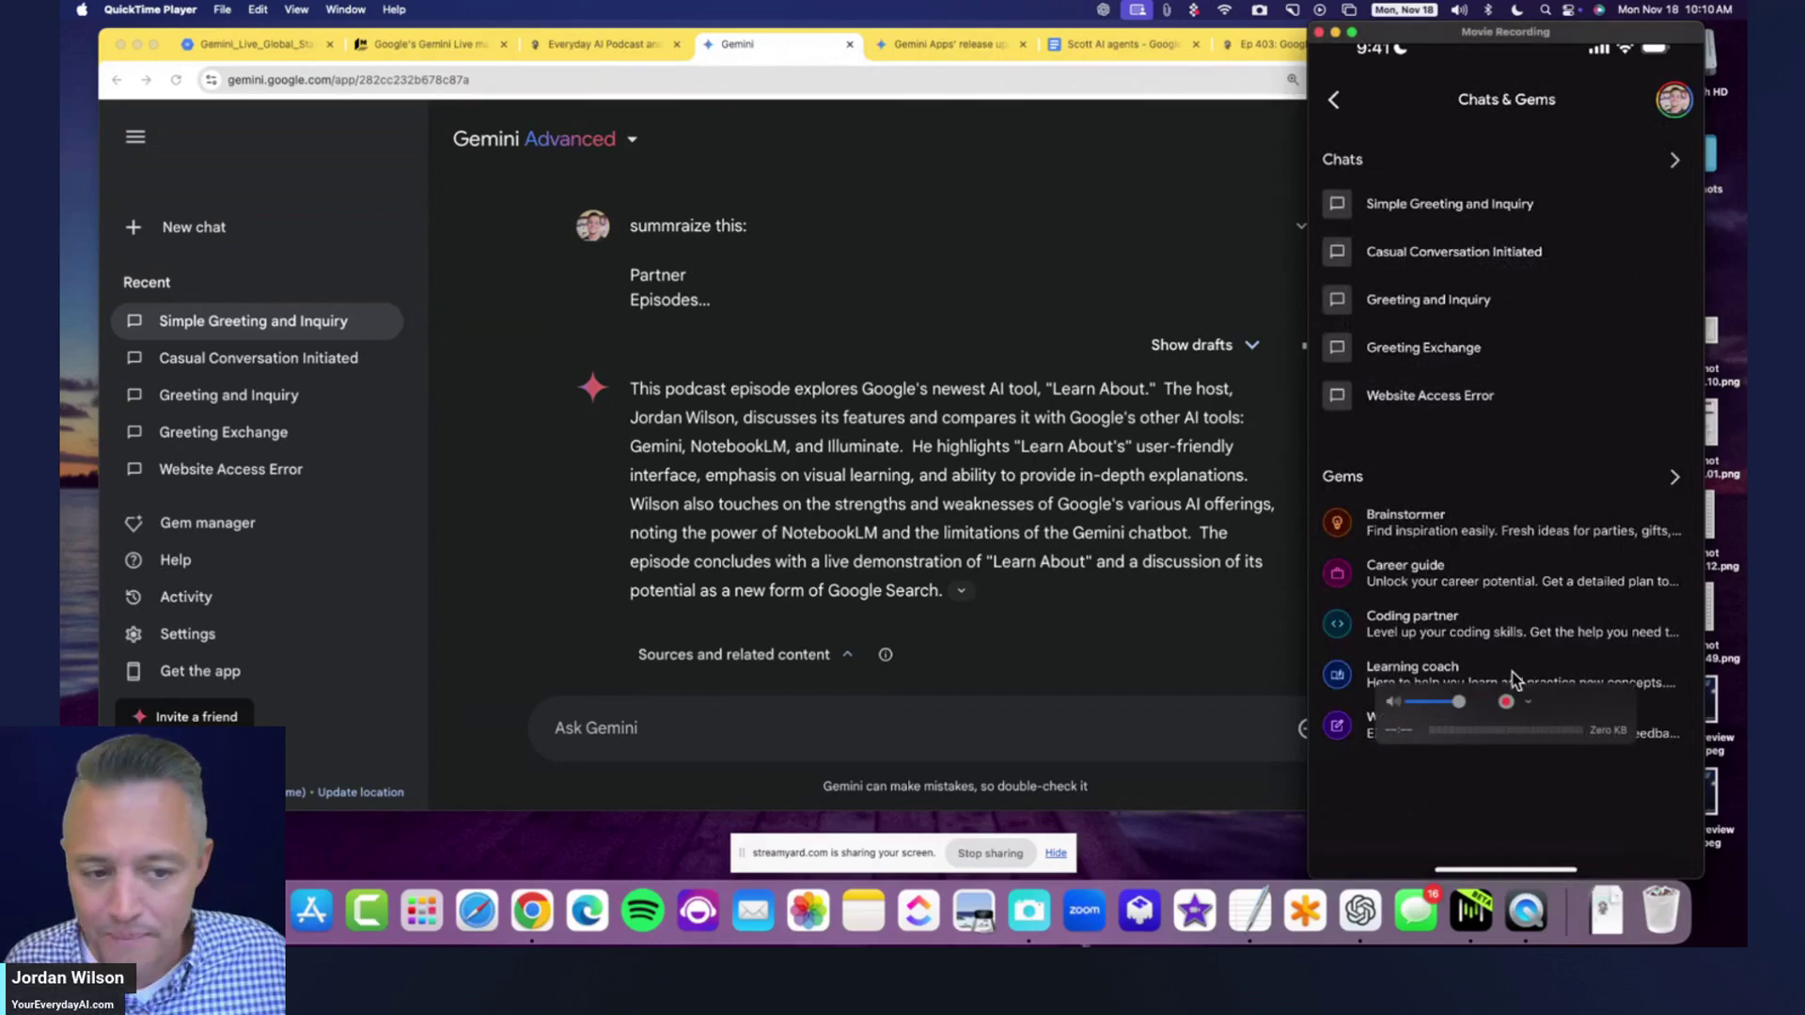
pyautogui.click(984, 486)
pyautogui.scroll(-3, 984, 486)
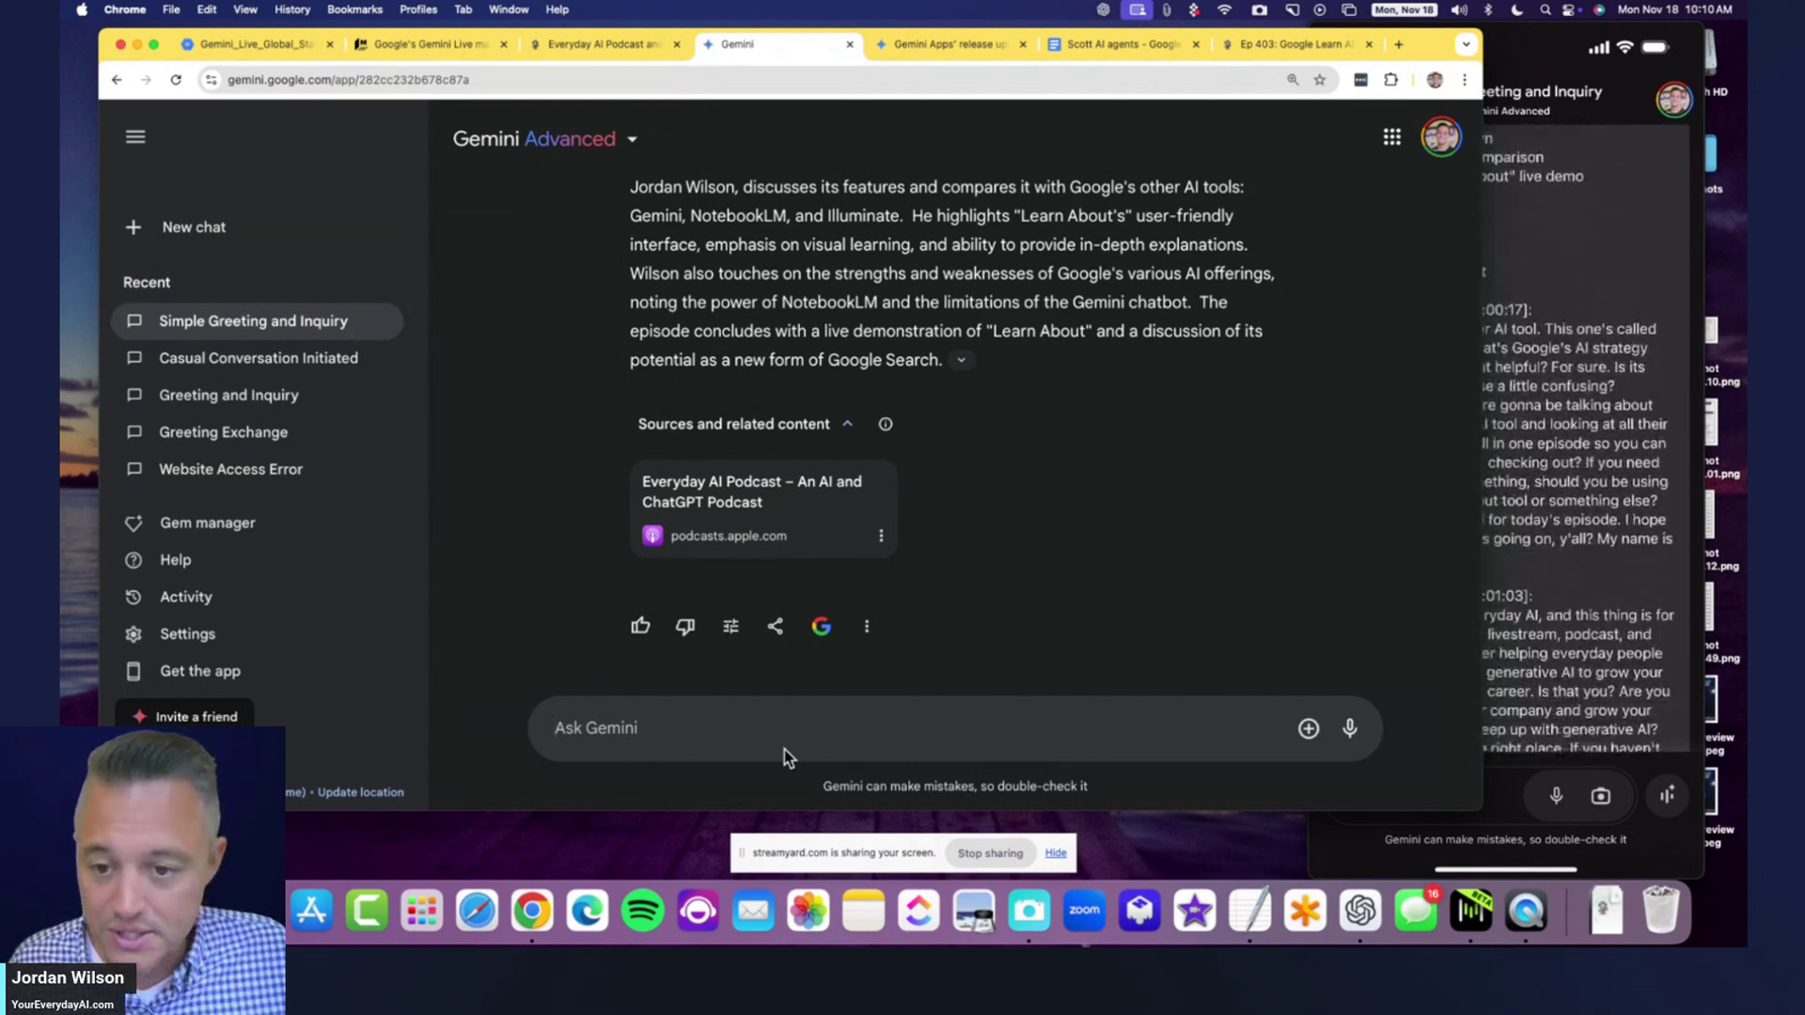
pyautogui.scroll(3, 632, 520)
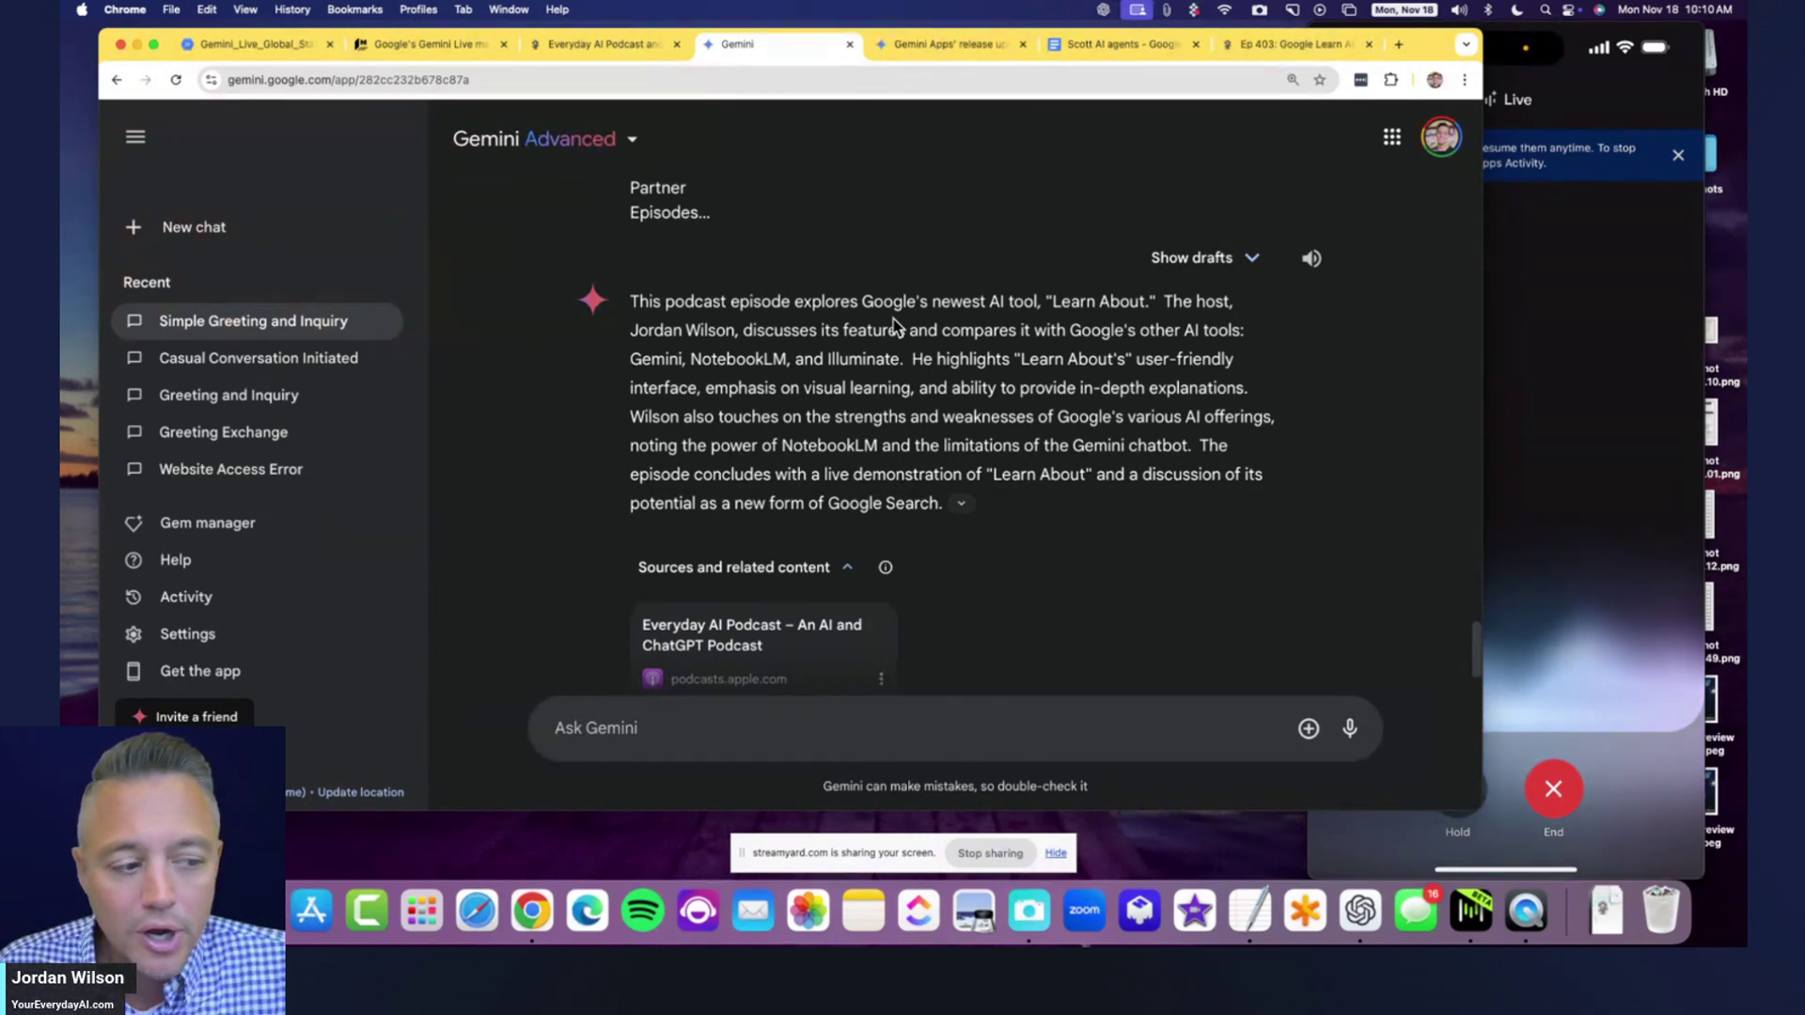
# - Switch to the phone window with Gemini Live, view the Everyday AI podcast homepage in the browser and return to the phone
pyautogui.click(1558, 314)
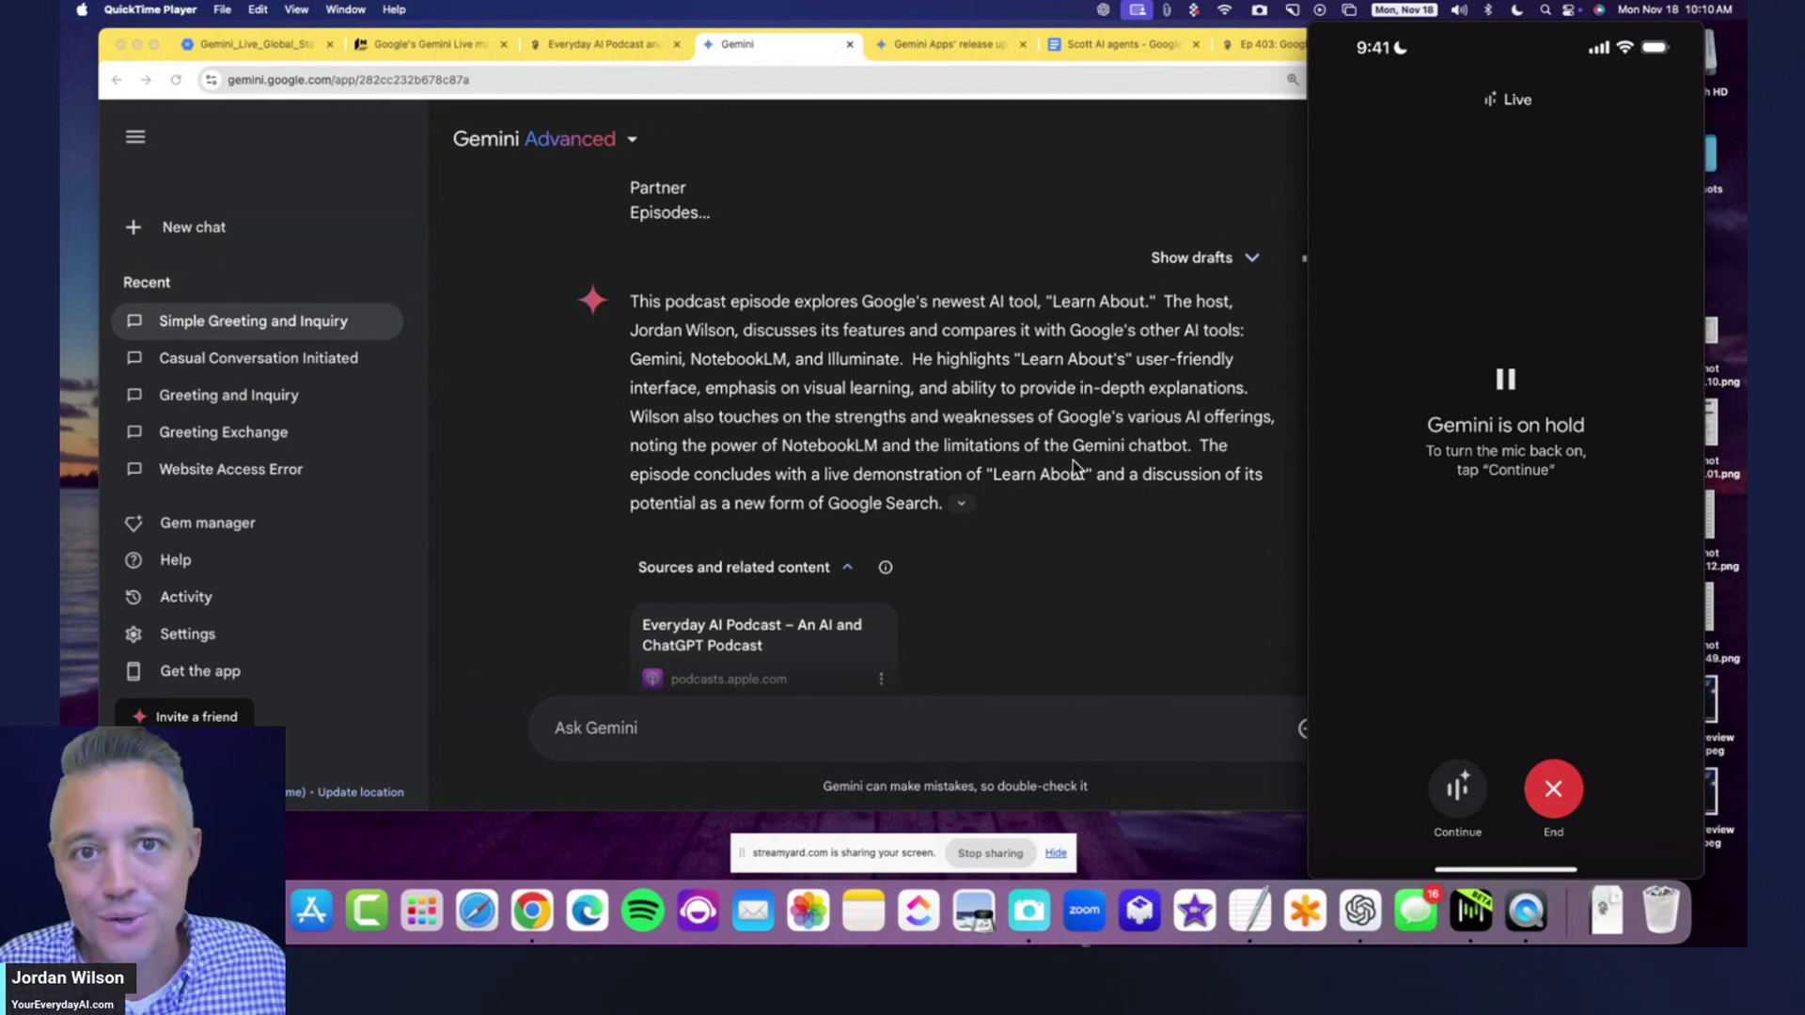
pyautogui.click(600, 44)
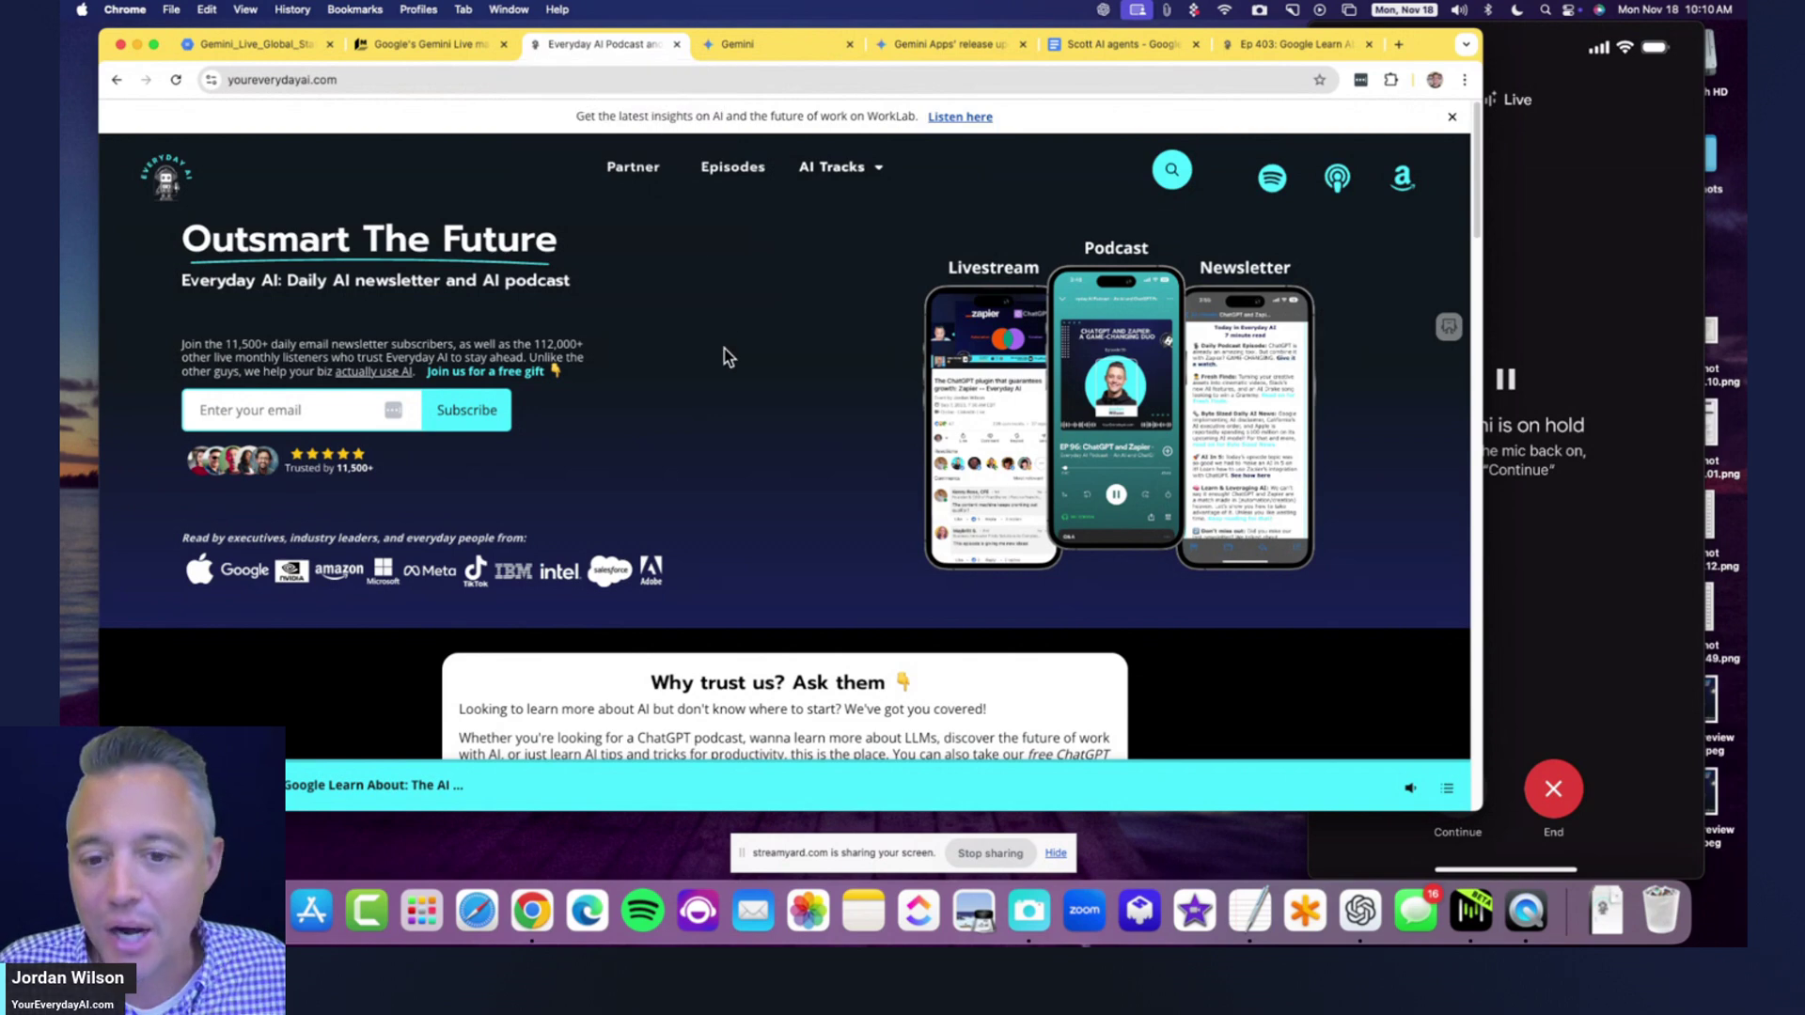
pyautogui.click(1598, 628)
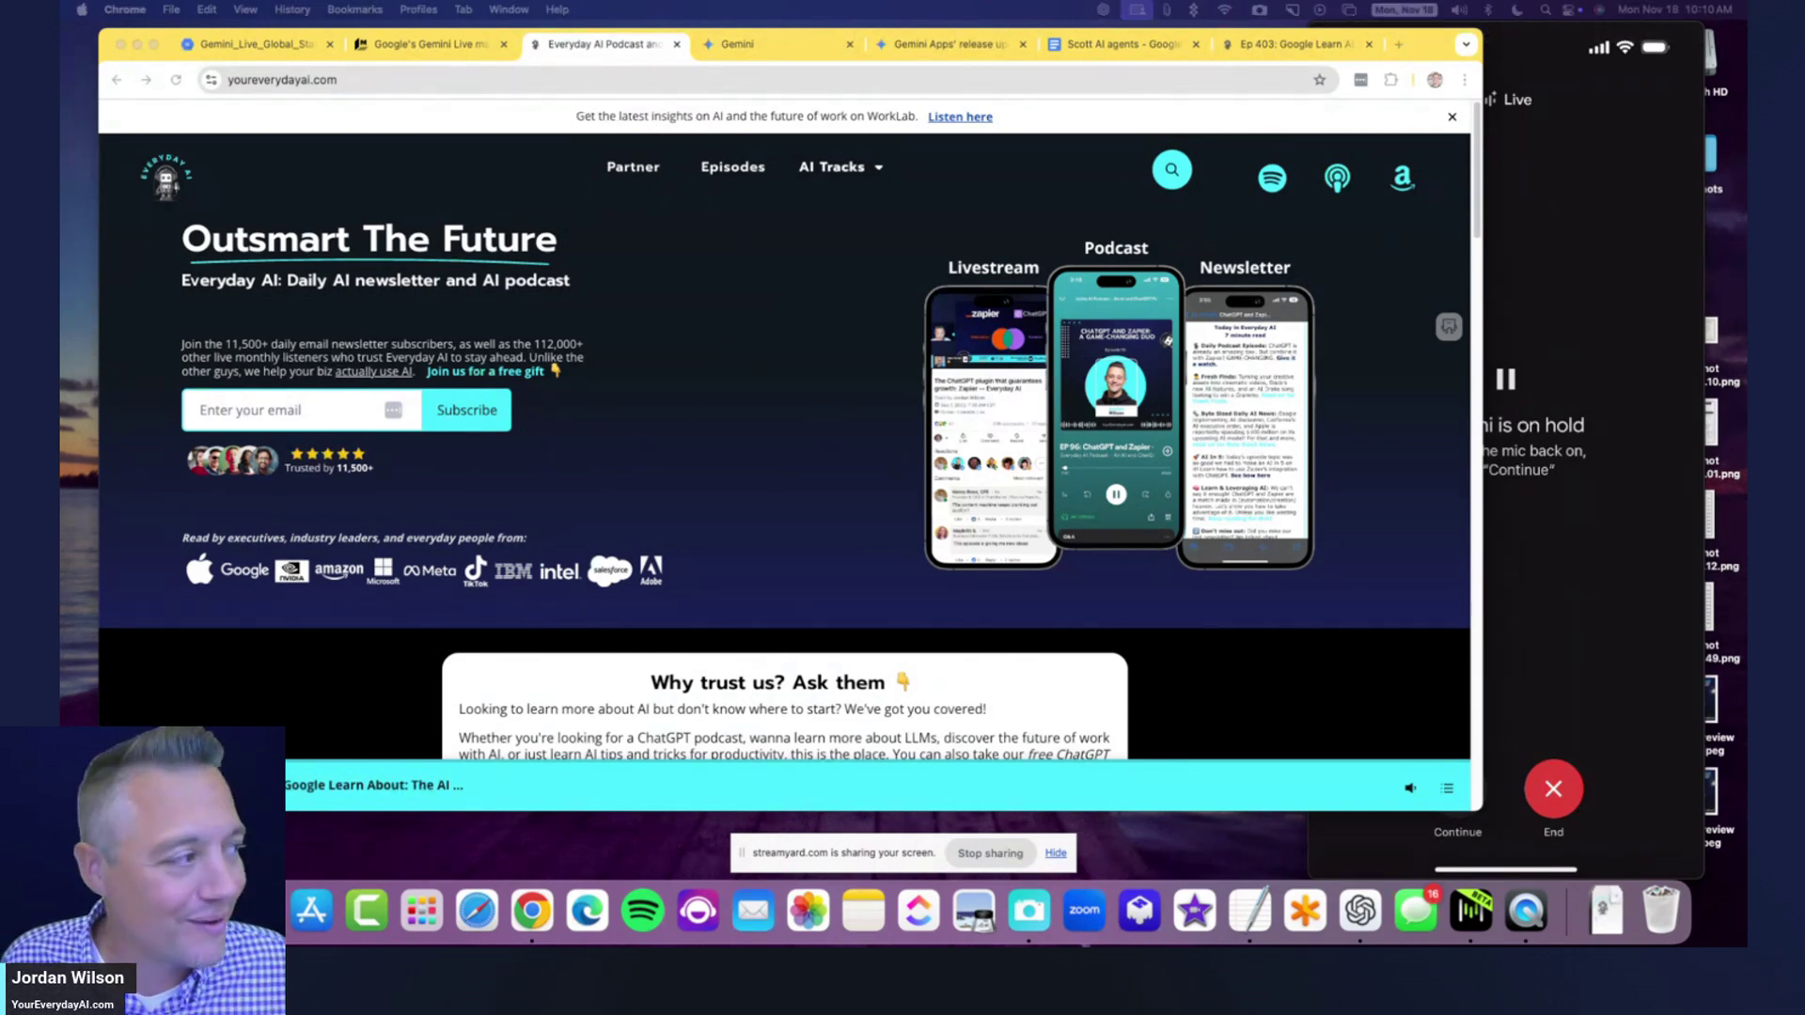